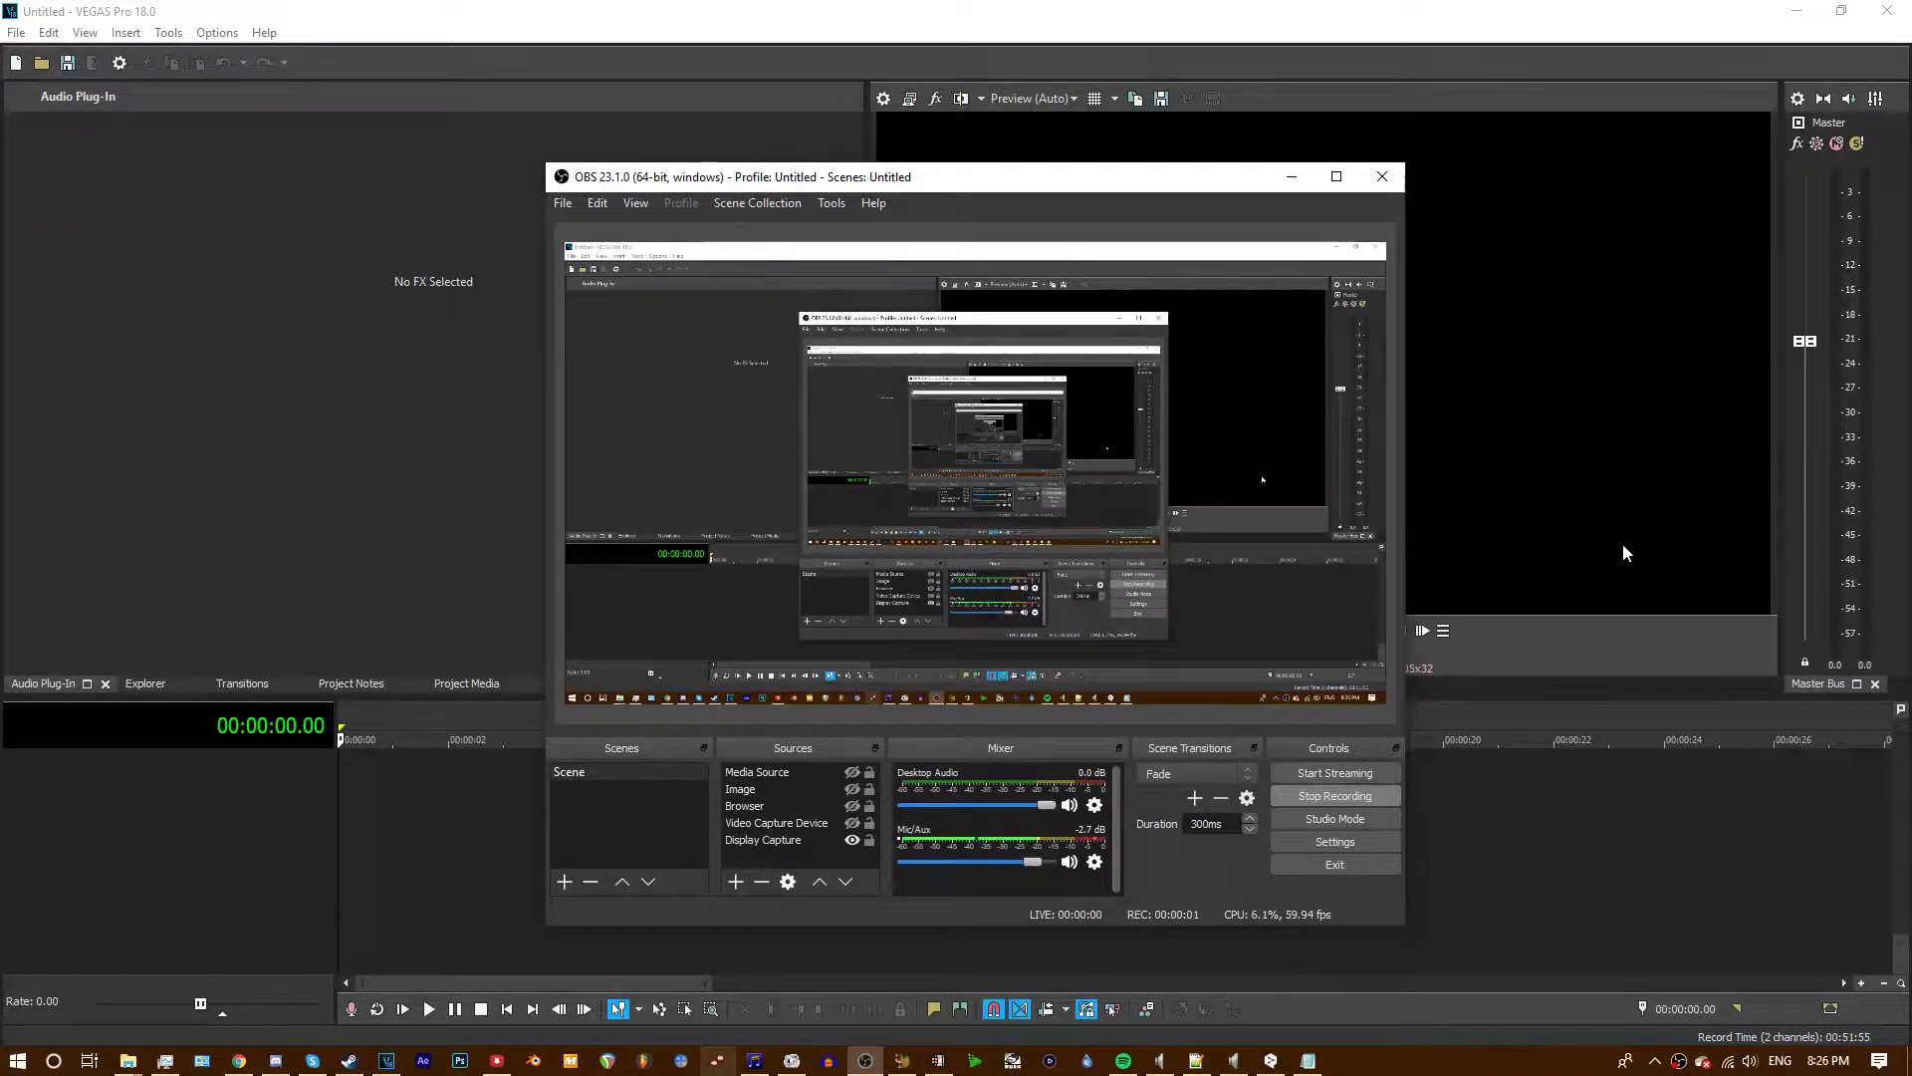
- Browse the Explorer to the D:\Downloads\Video folder
left_click(146, 683)
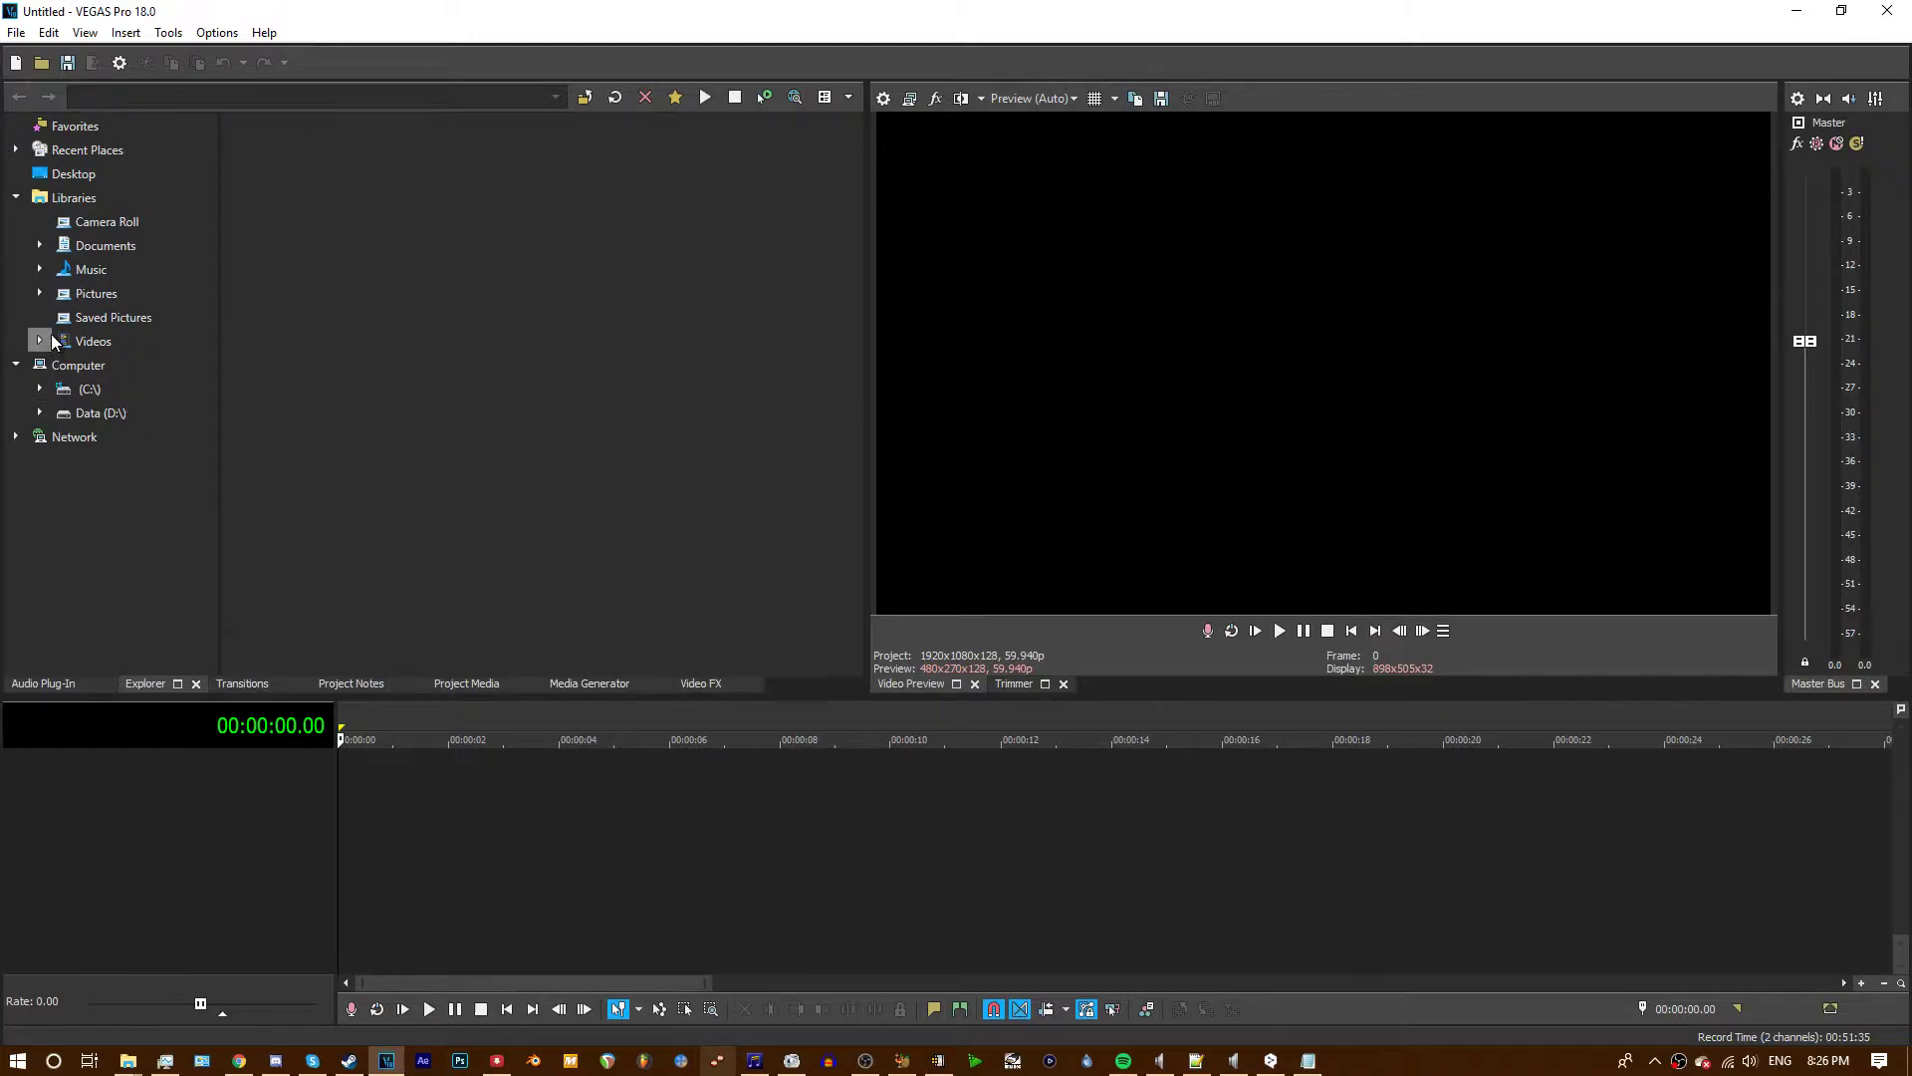
left_click(41, 411)
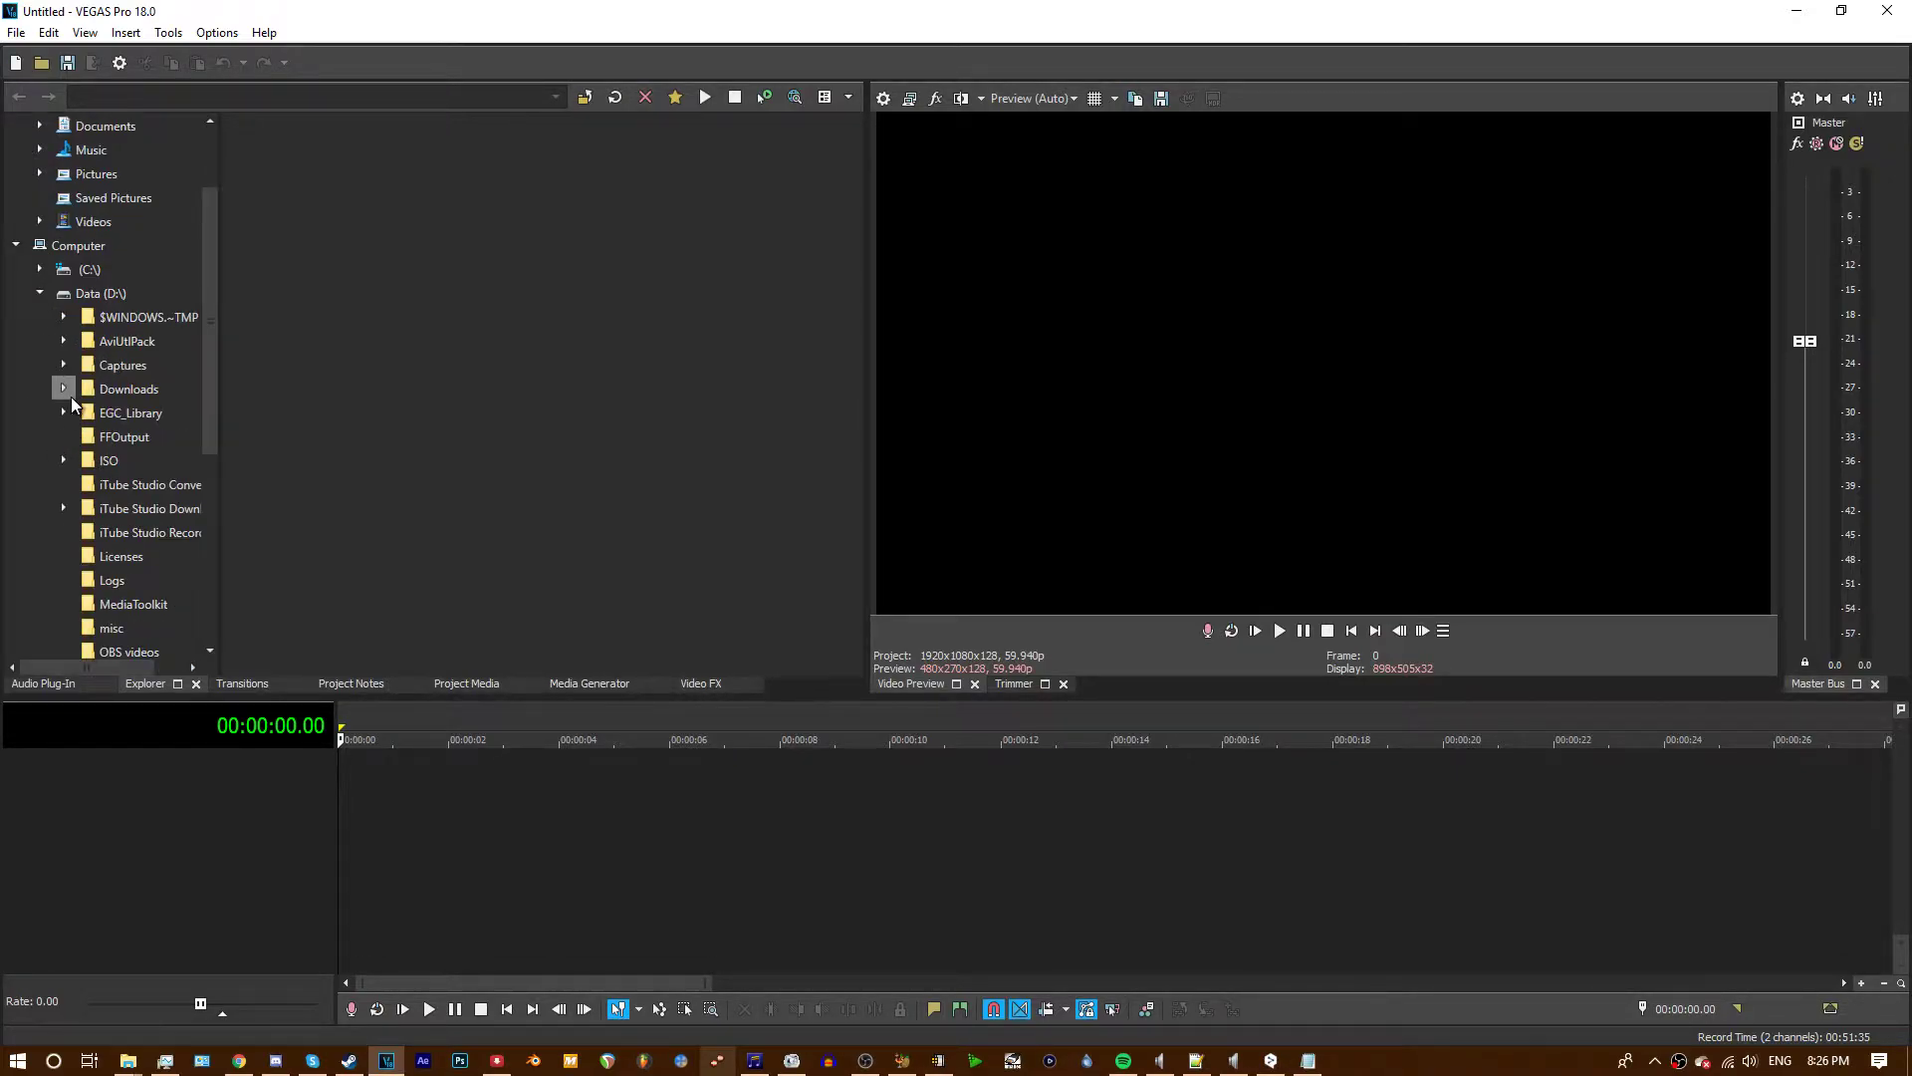
left_click(70, 397)
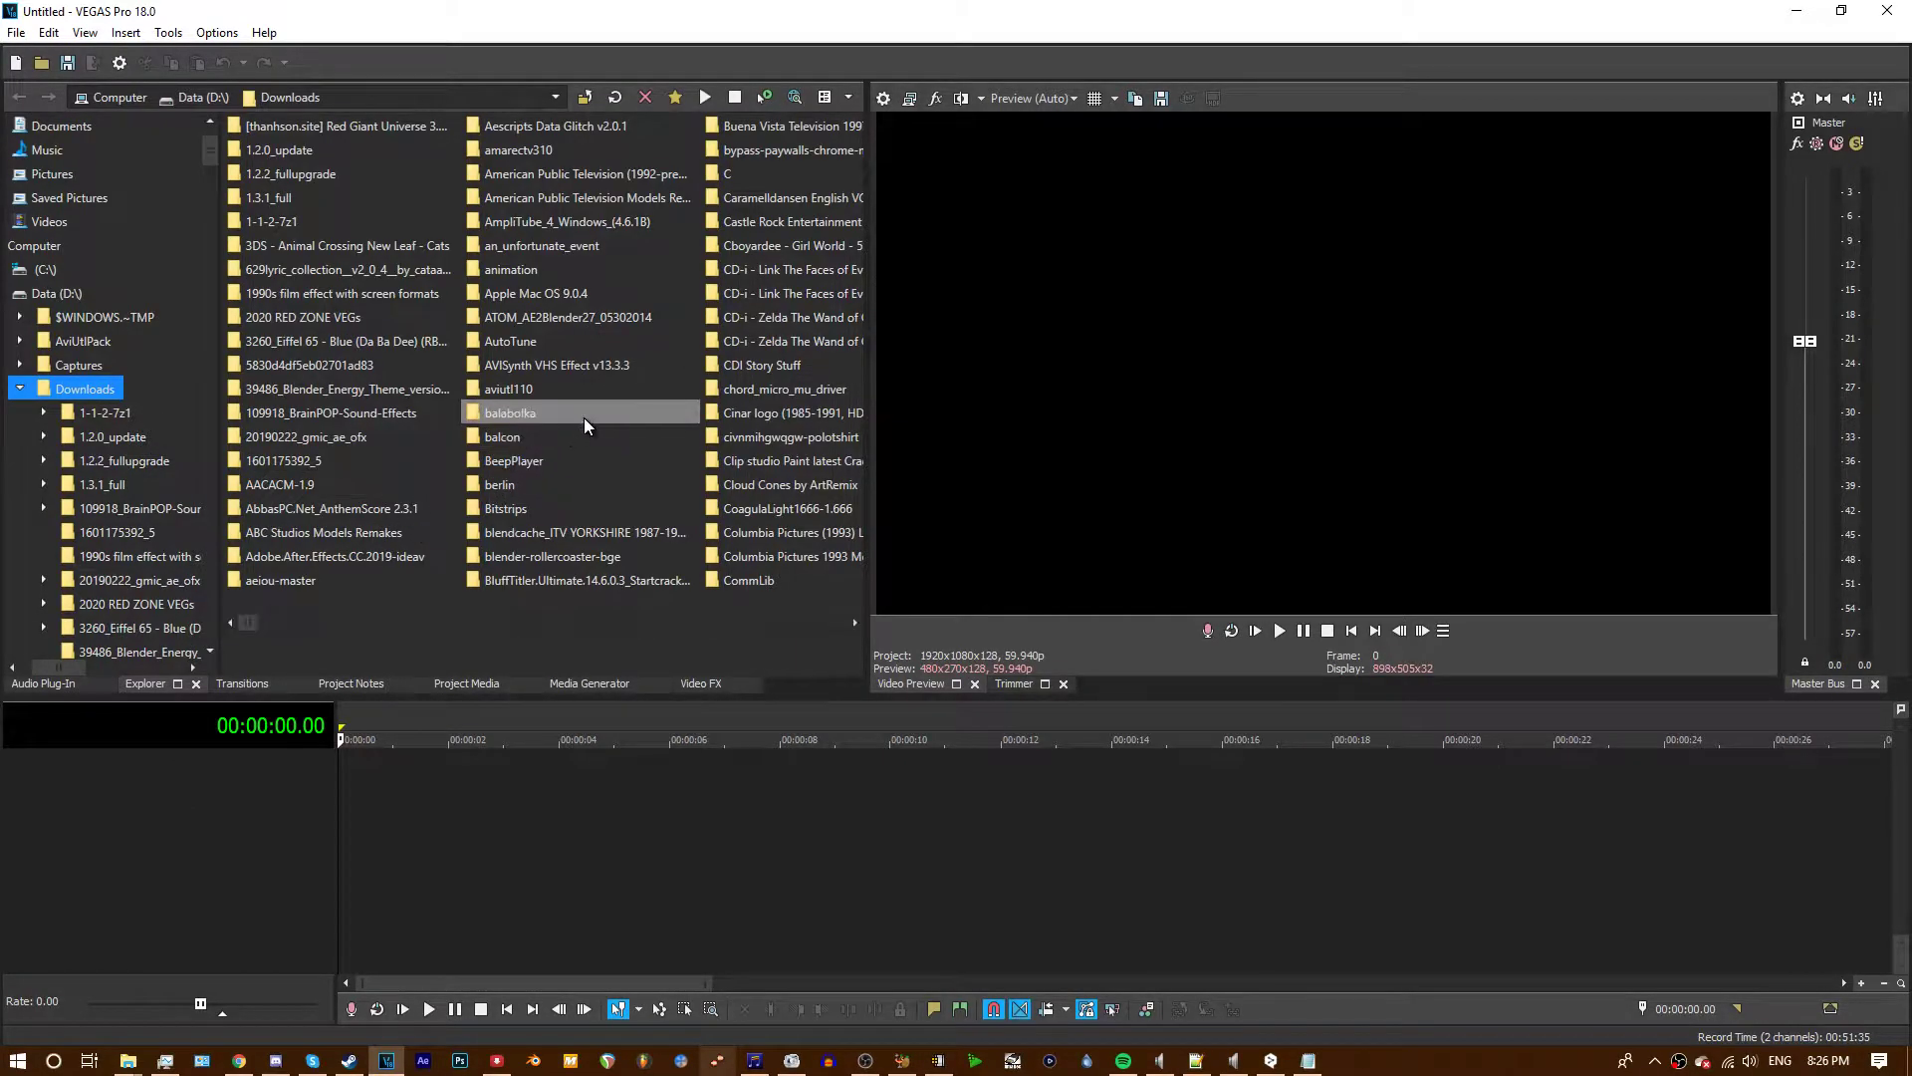
left_click_drag(856, 623, 854, 624)
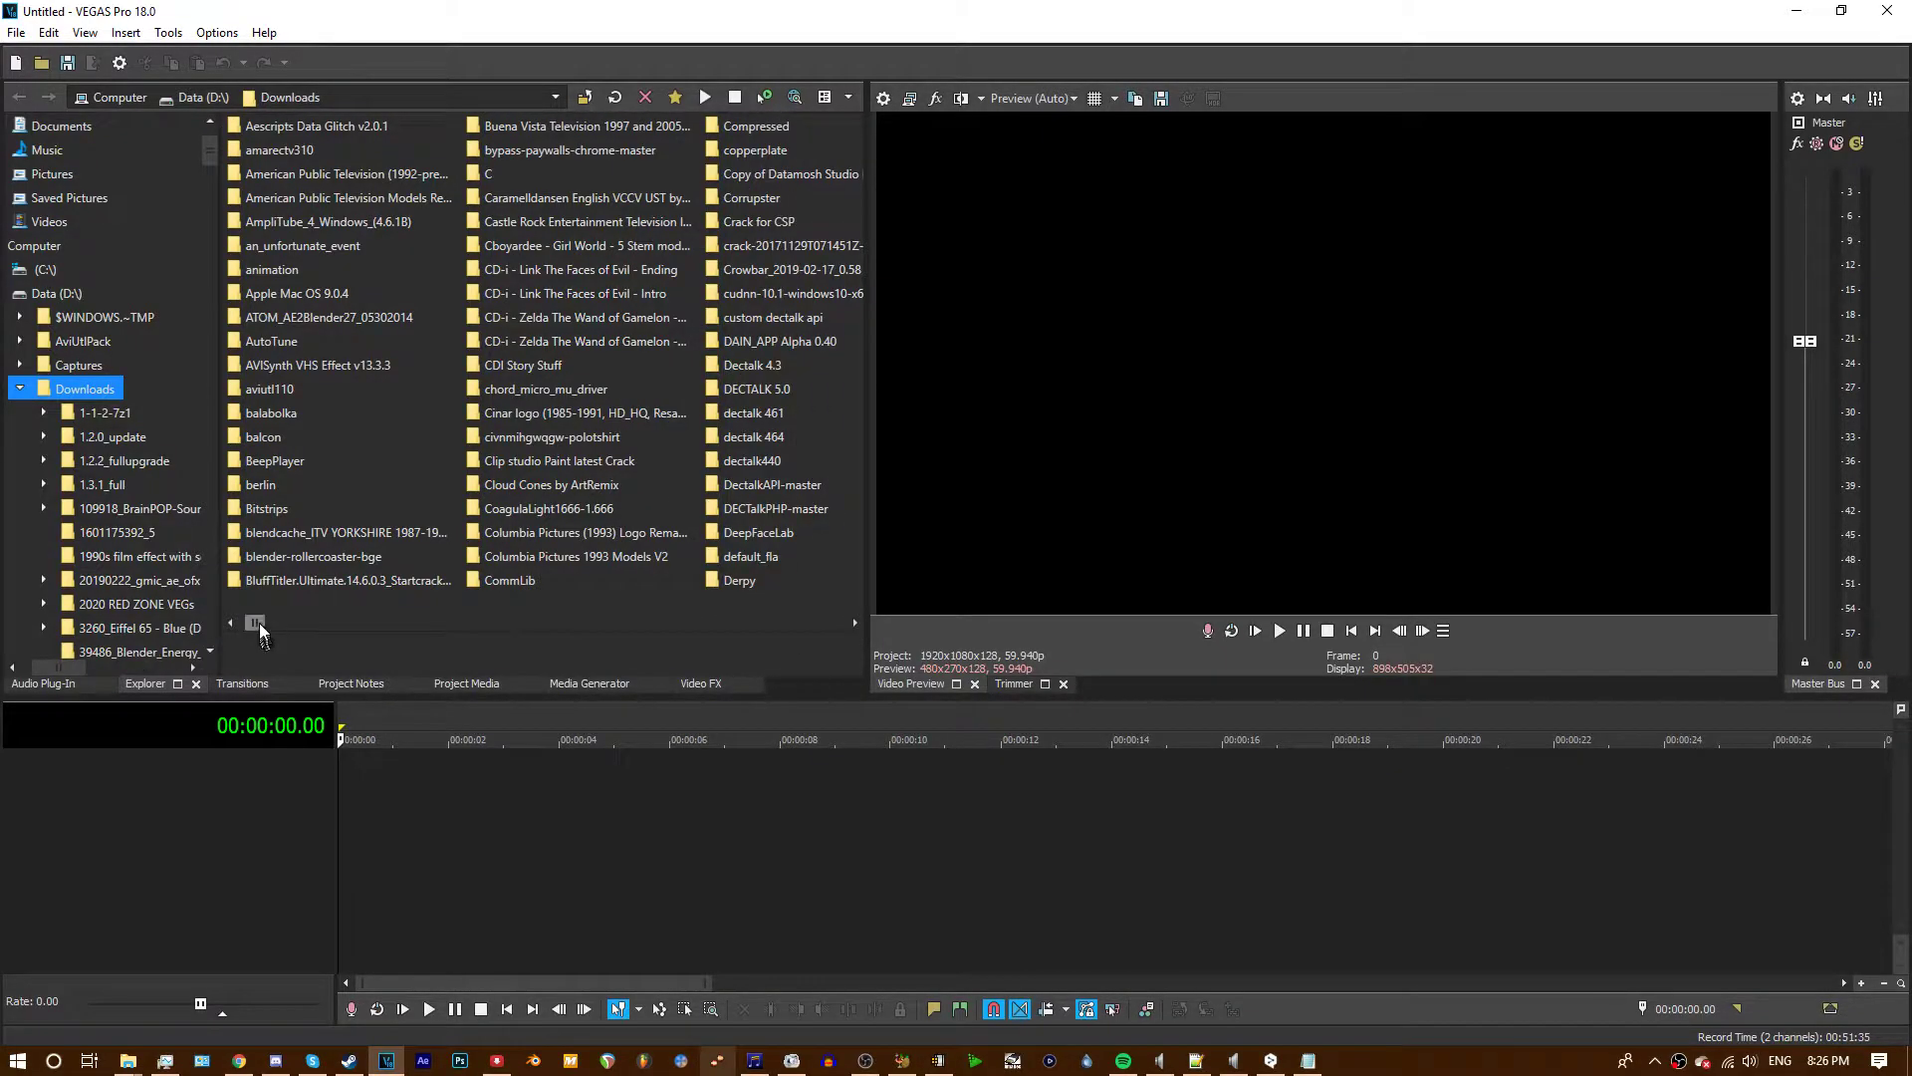
left_click_drag(259, 623, 356, 625)
double_click(448, 393)
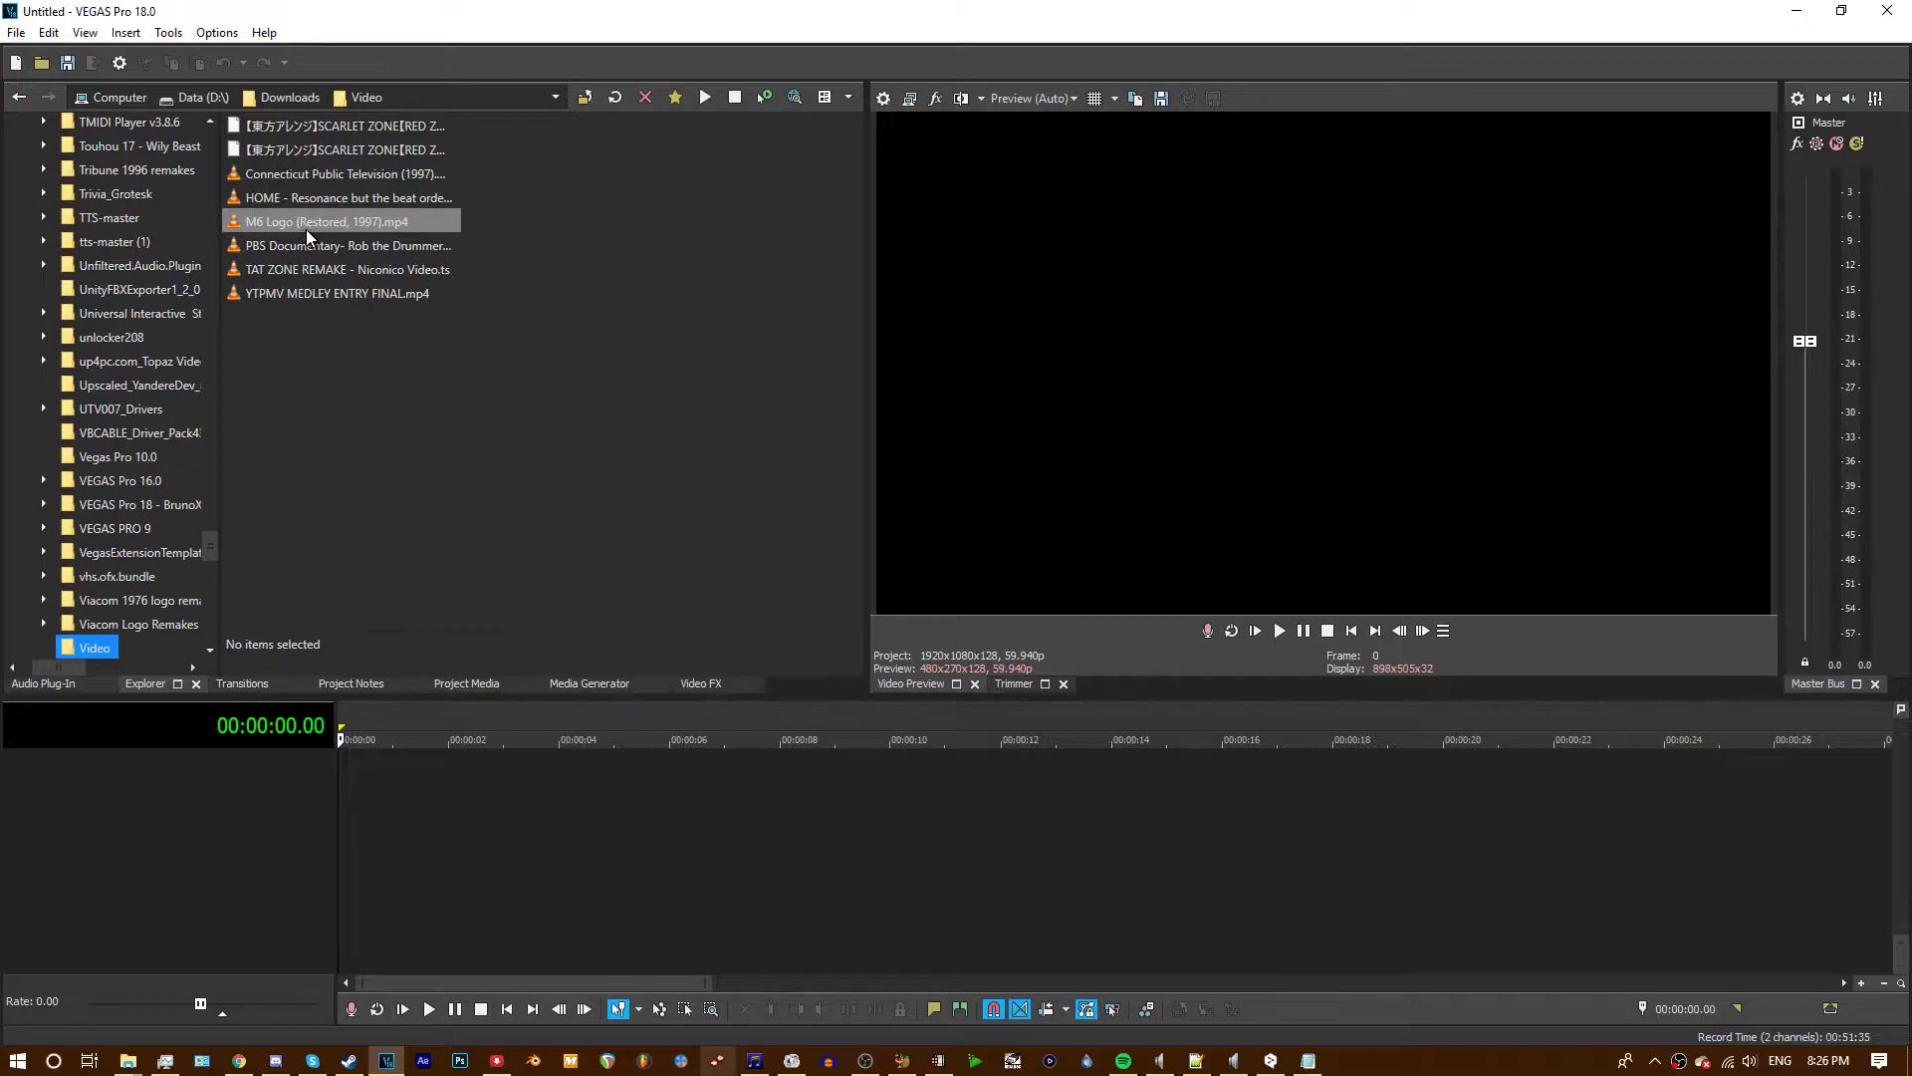
- Drag M6 Logo (Restored, 1997).mp4 onto the timeline and set the playhead just inside it
left_click_drag(311, 223, 375, 929)
scroll(375, 927, "up", 2)
left_click(374, 916)
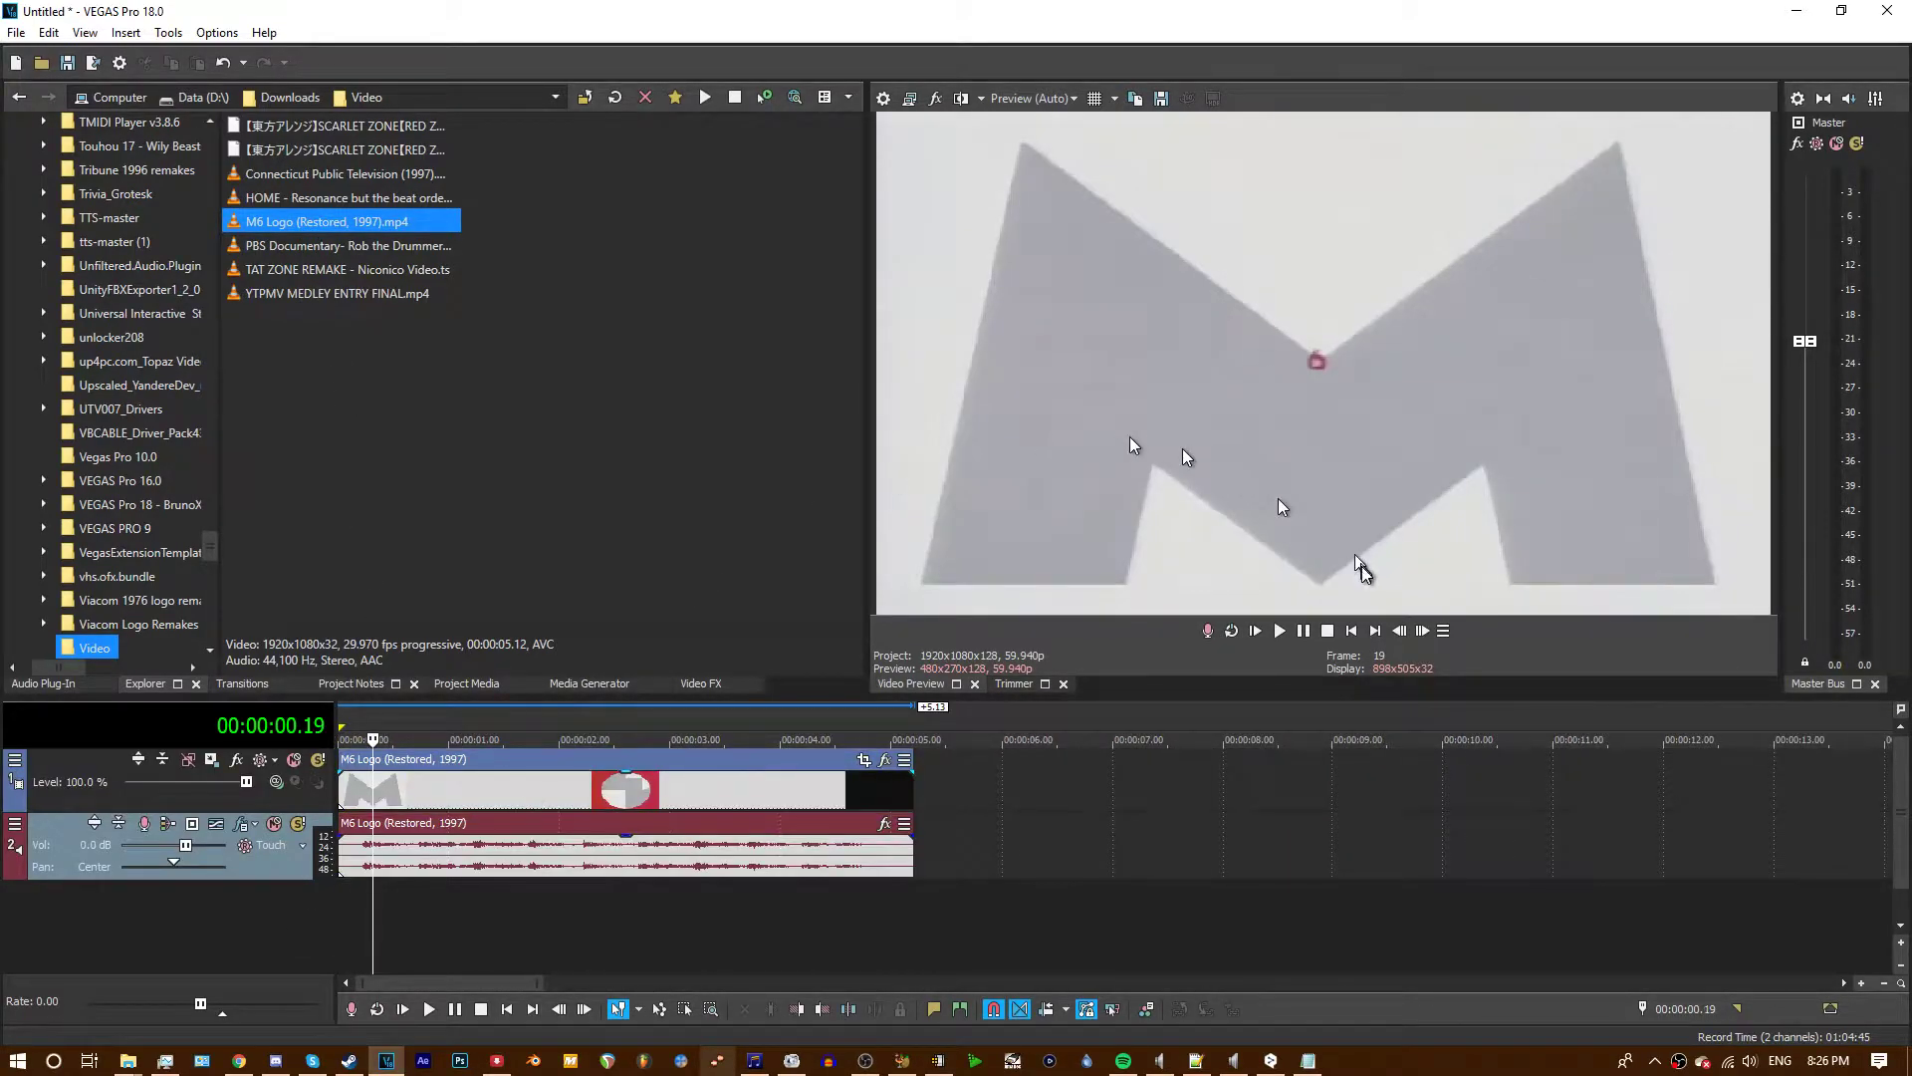
- Apply the Color Curves Infrared preset to the M6 logo clip and collapse the curves to one
left_click(1349, 631)
scroll(753, 749, "up", 1)
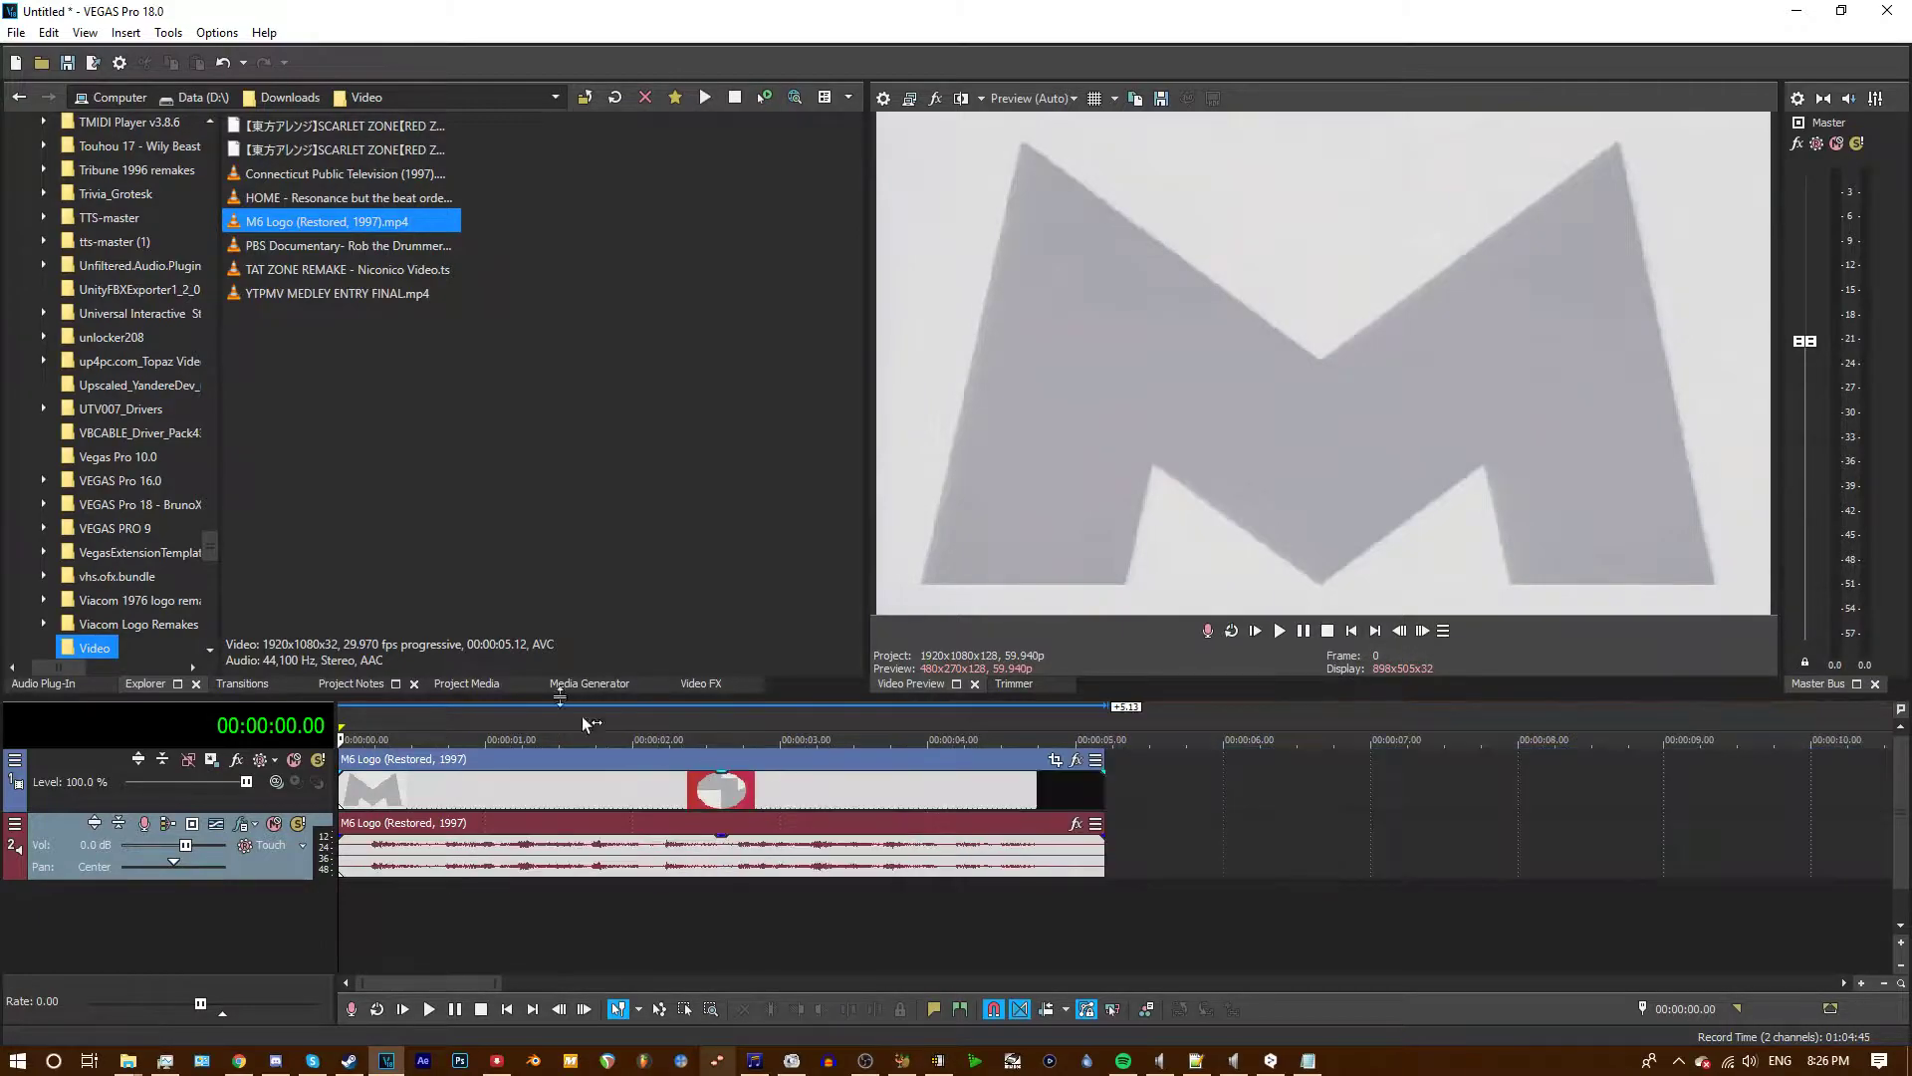
left_click(692, 682)
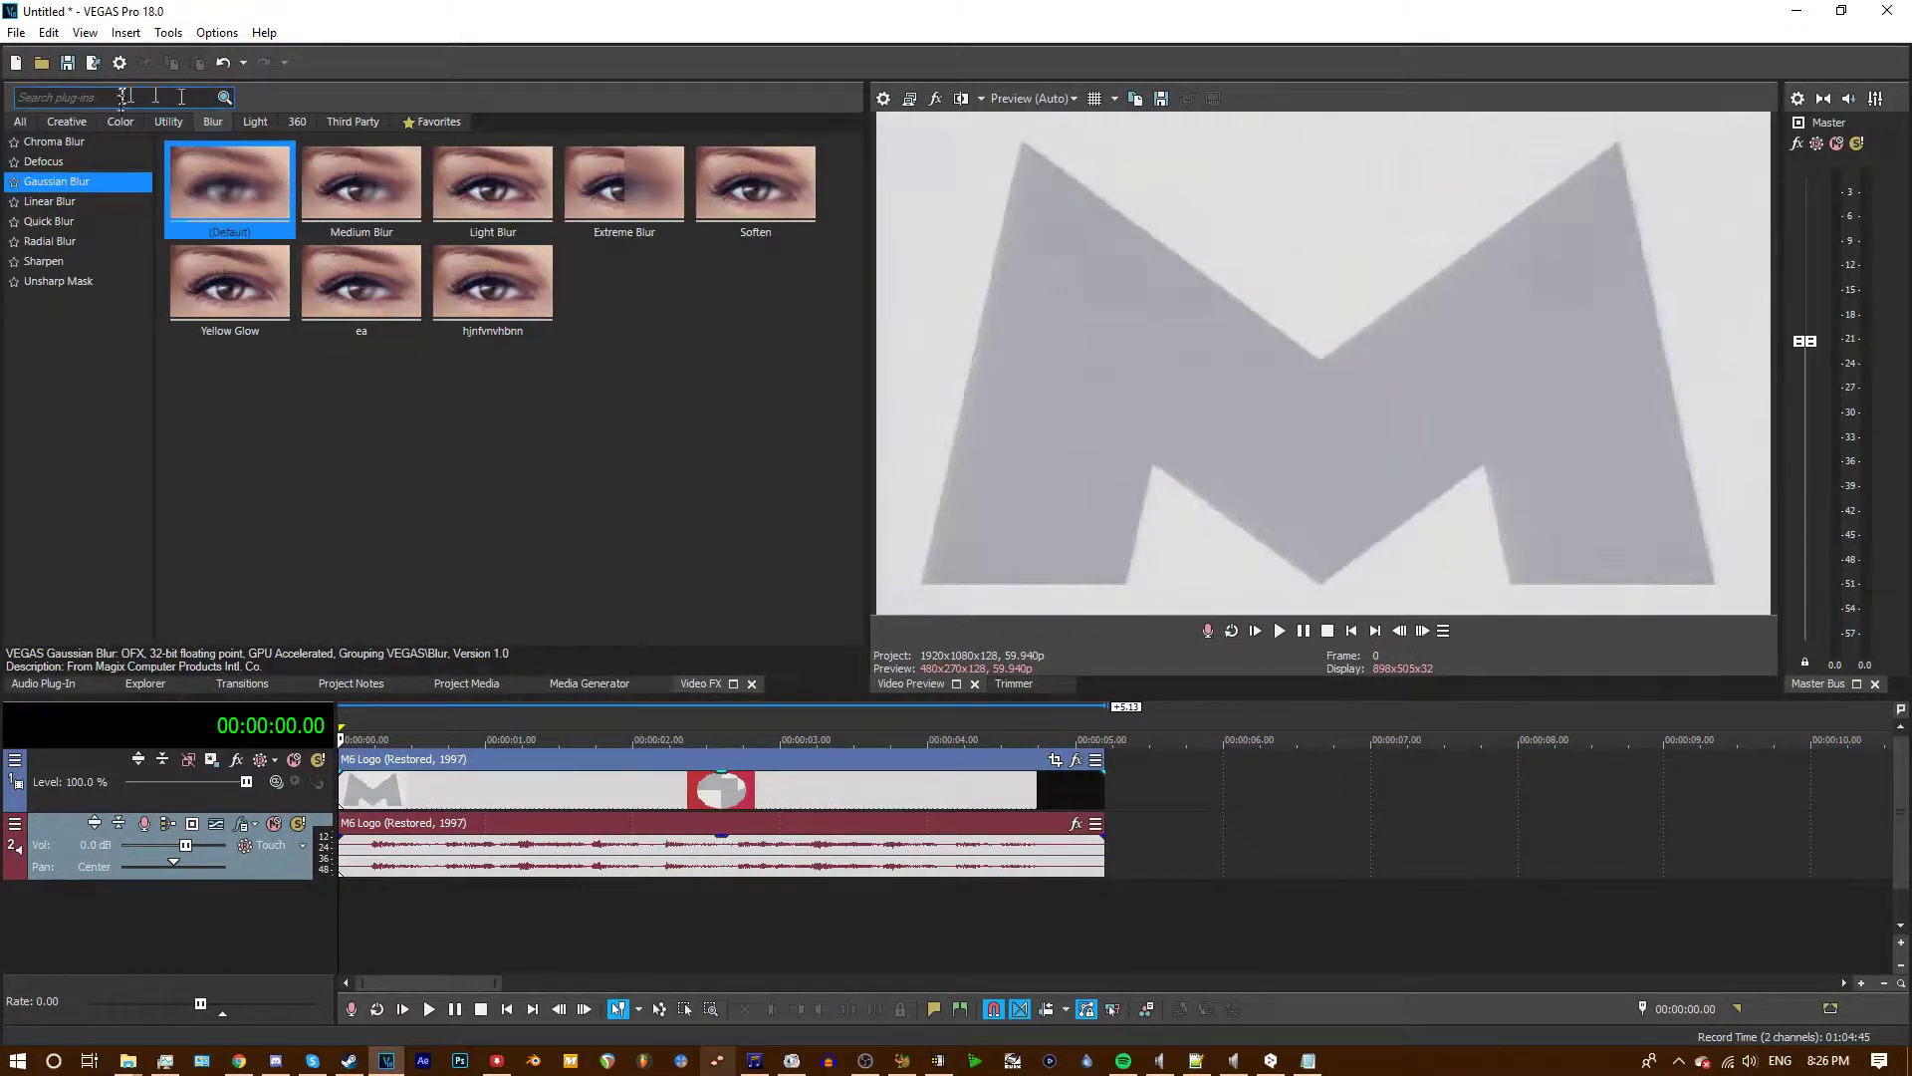
left_click(117, 123)
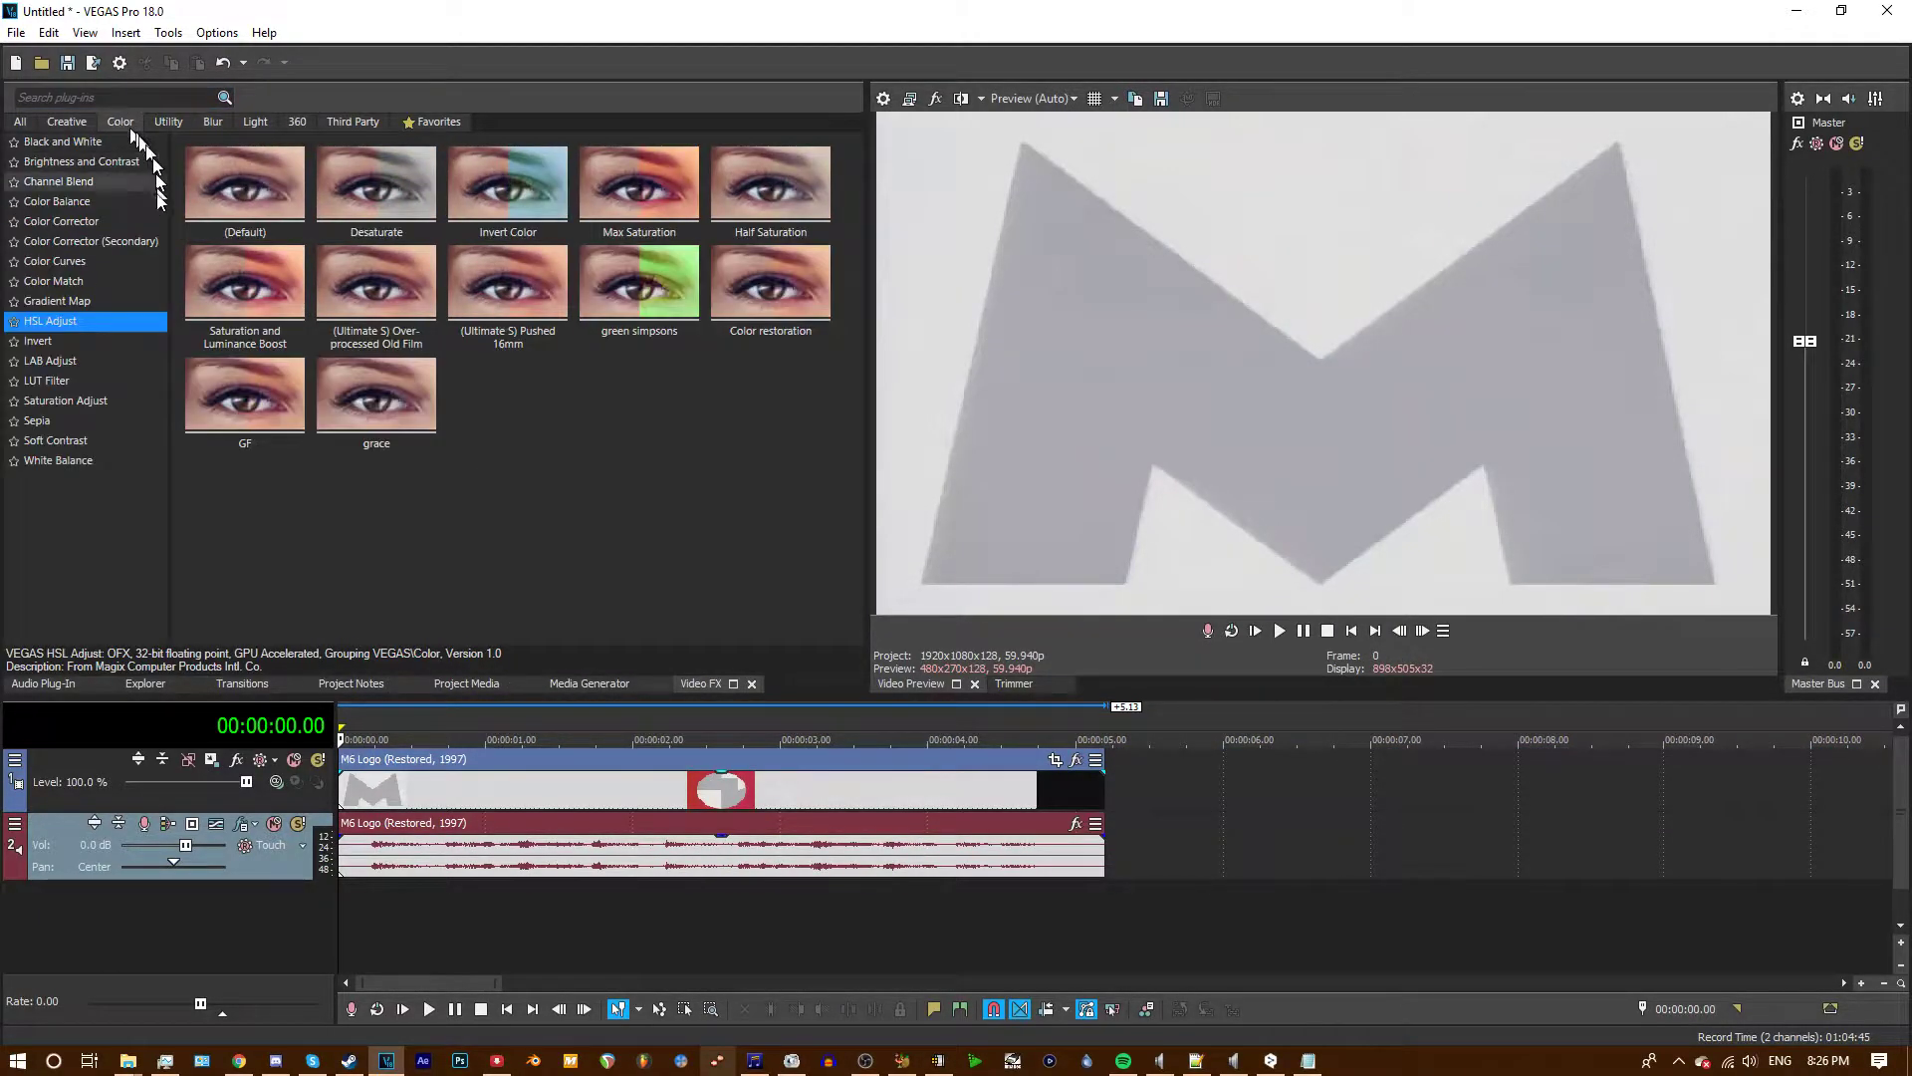
left_click(76, 266)
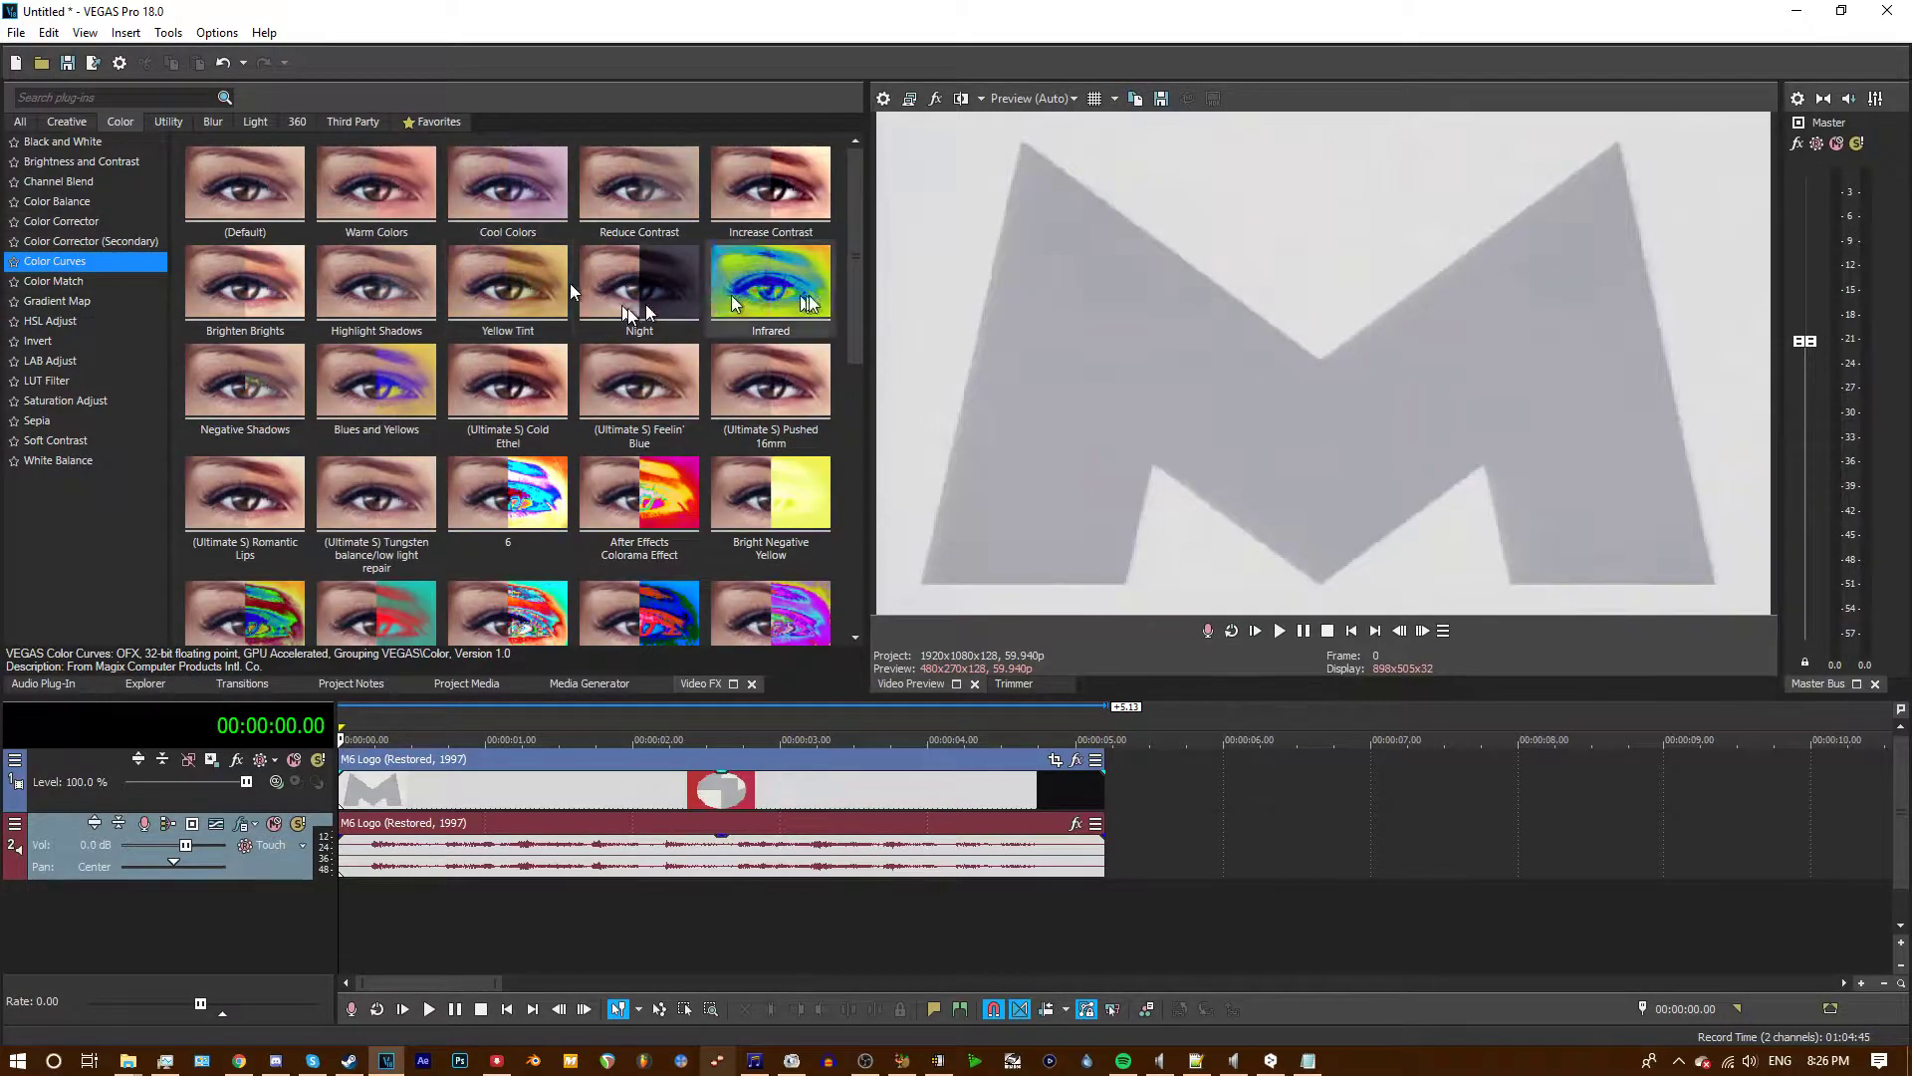
left_click_drag(767, 283, 689, 802)
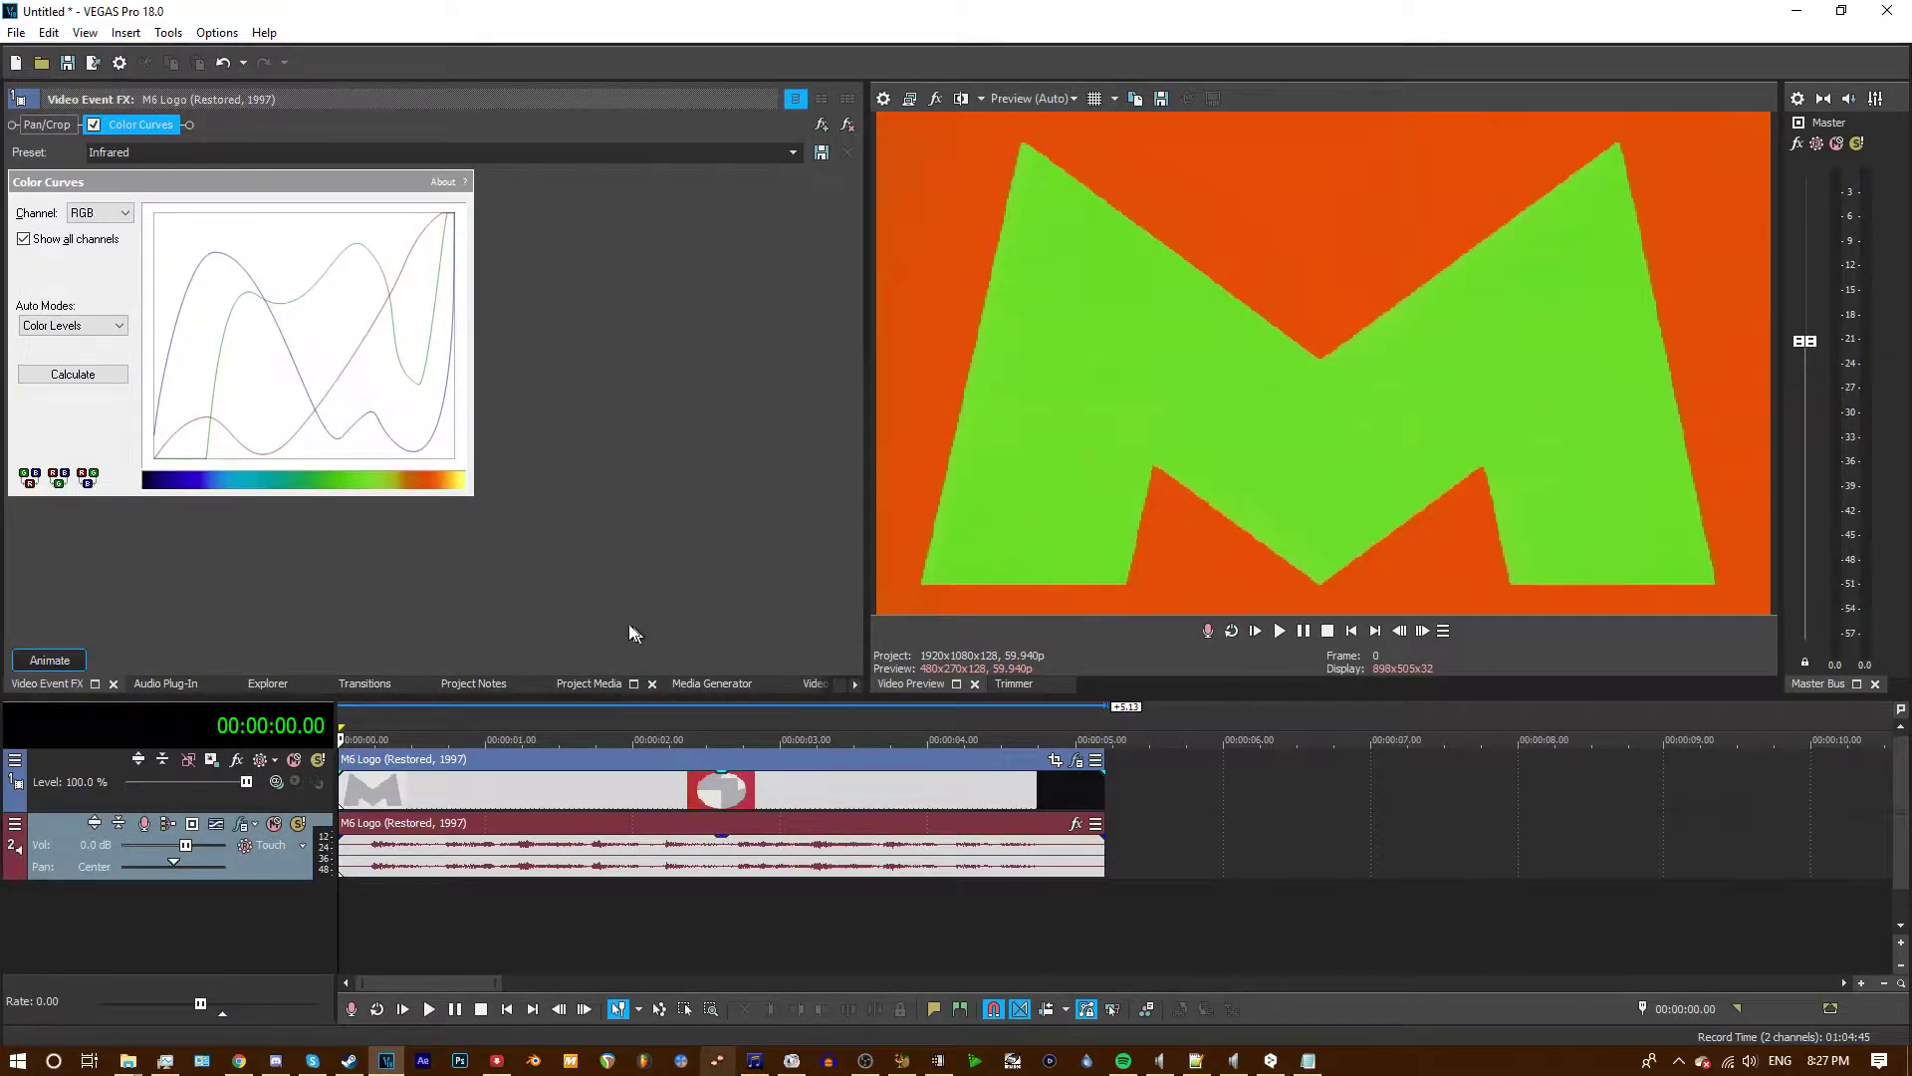
left_click(90, 480)
left_click(802, 685)
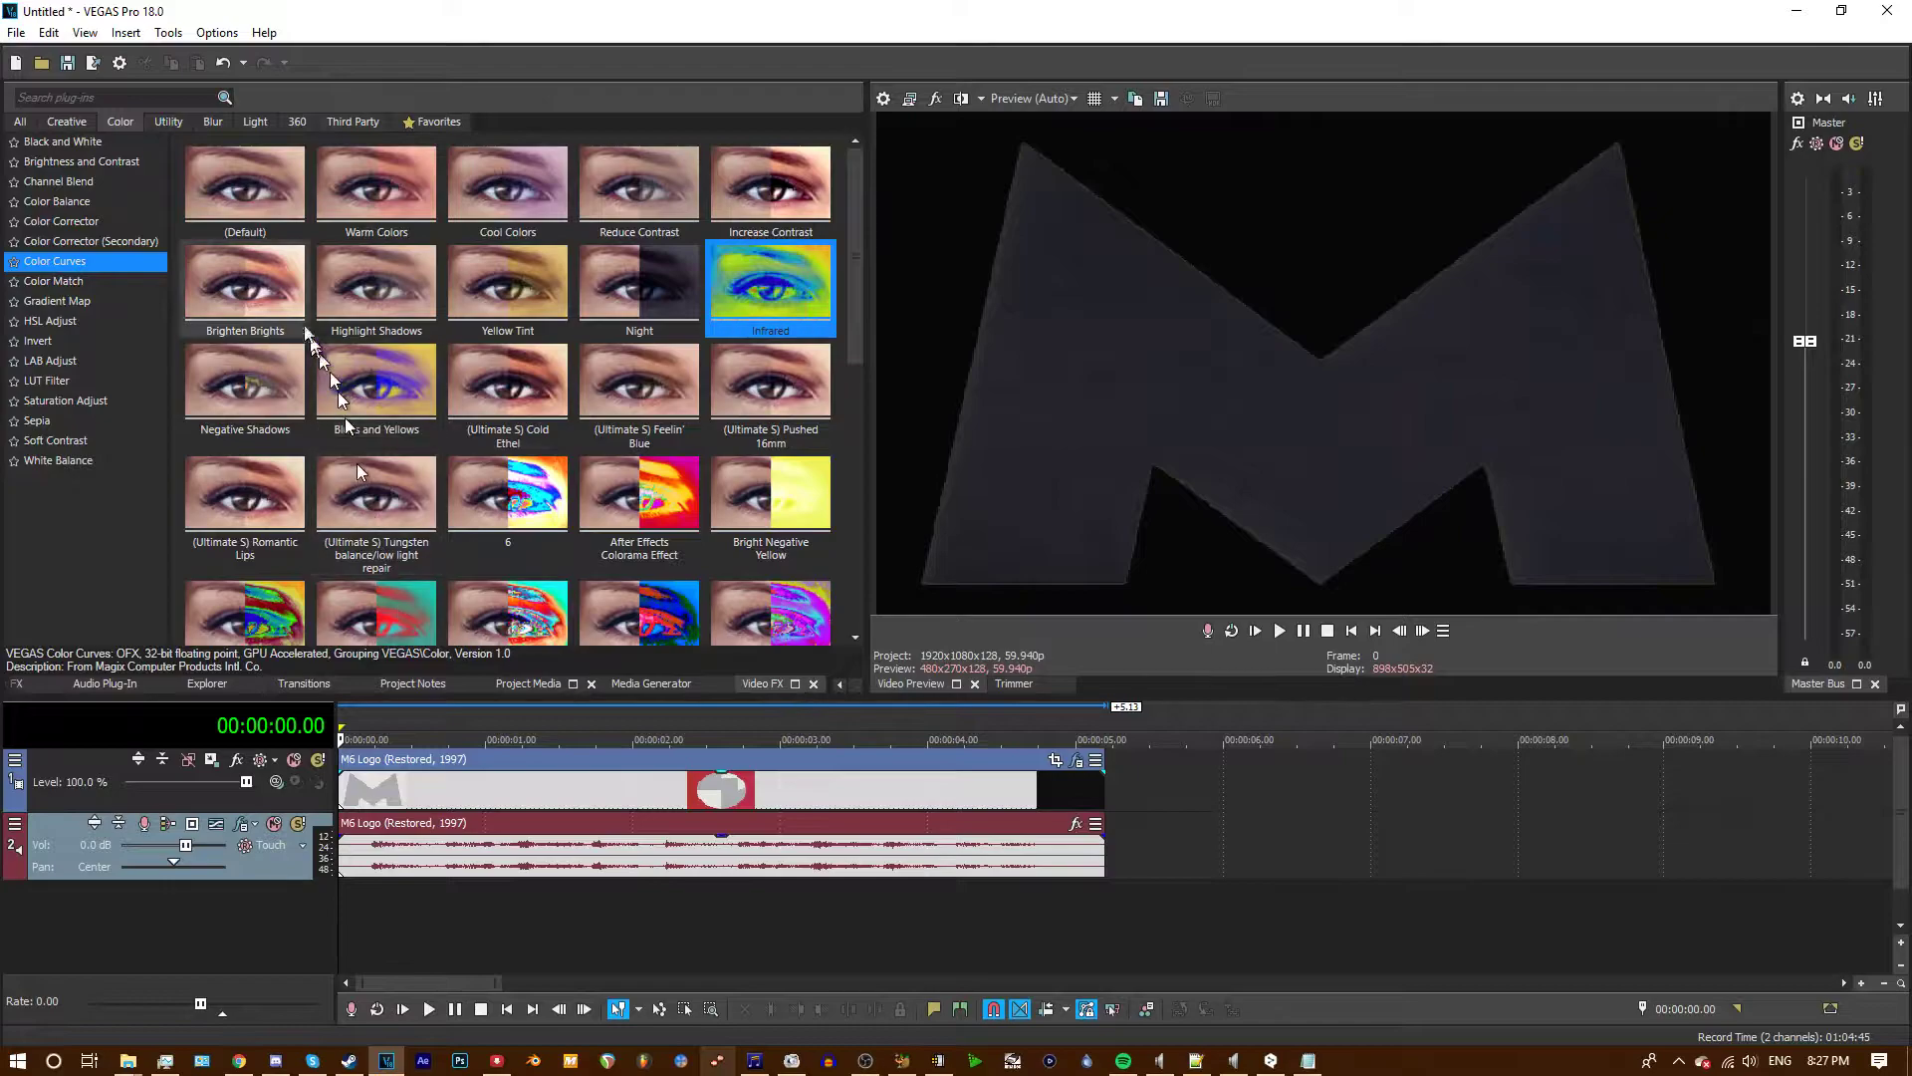
- Apply HSL Adjust's Saturation and Luminance Boost preset, keyframing Add to hue from 0.000 to 1.000 at the clip end
left_click(137, 323)
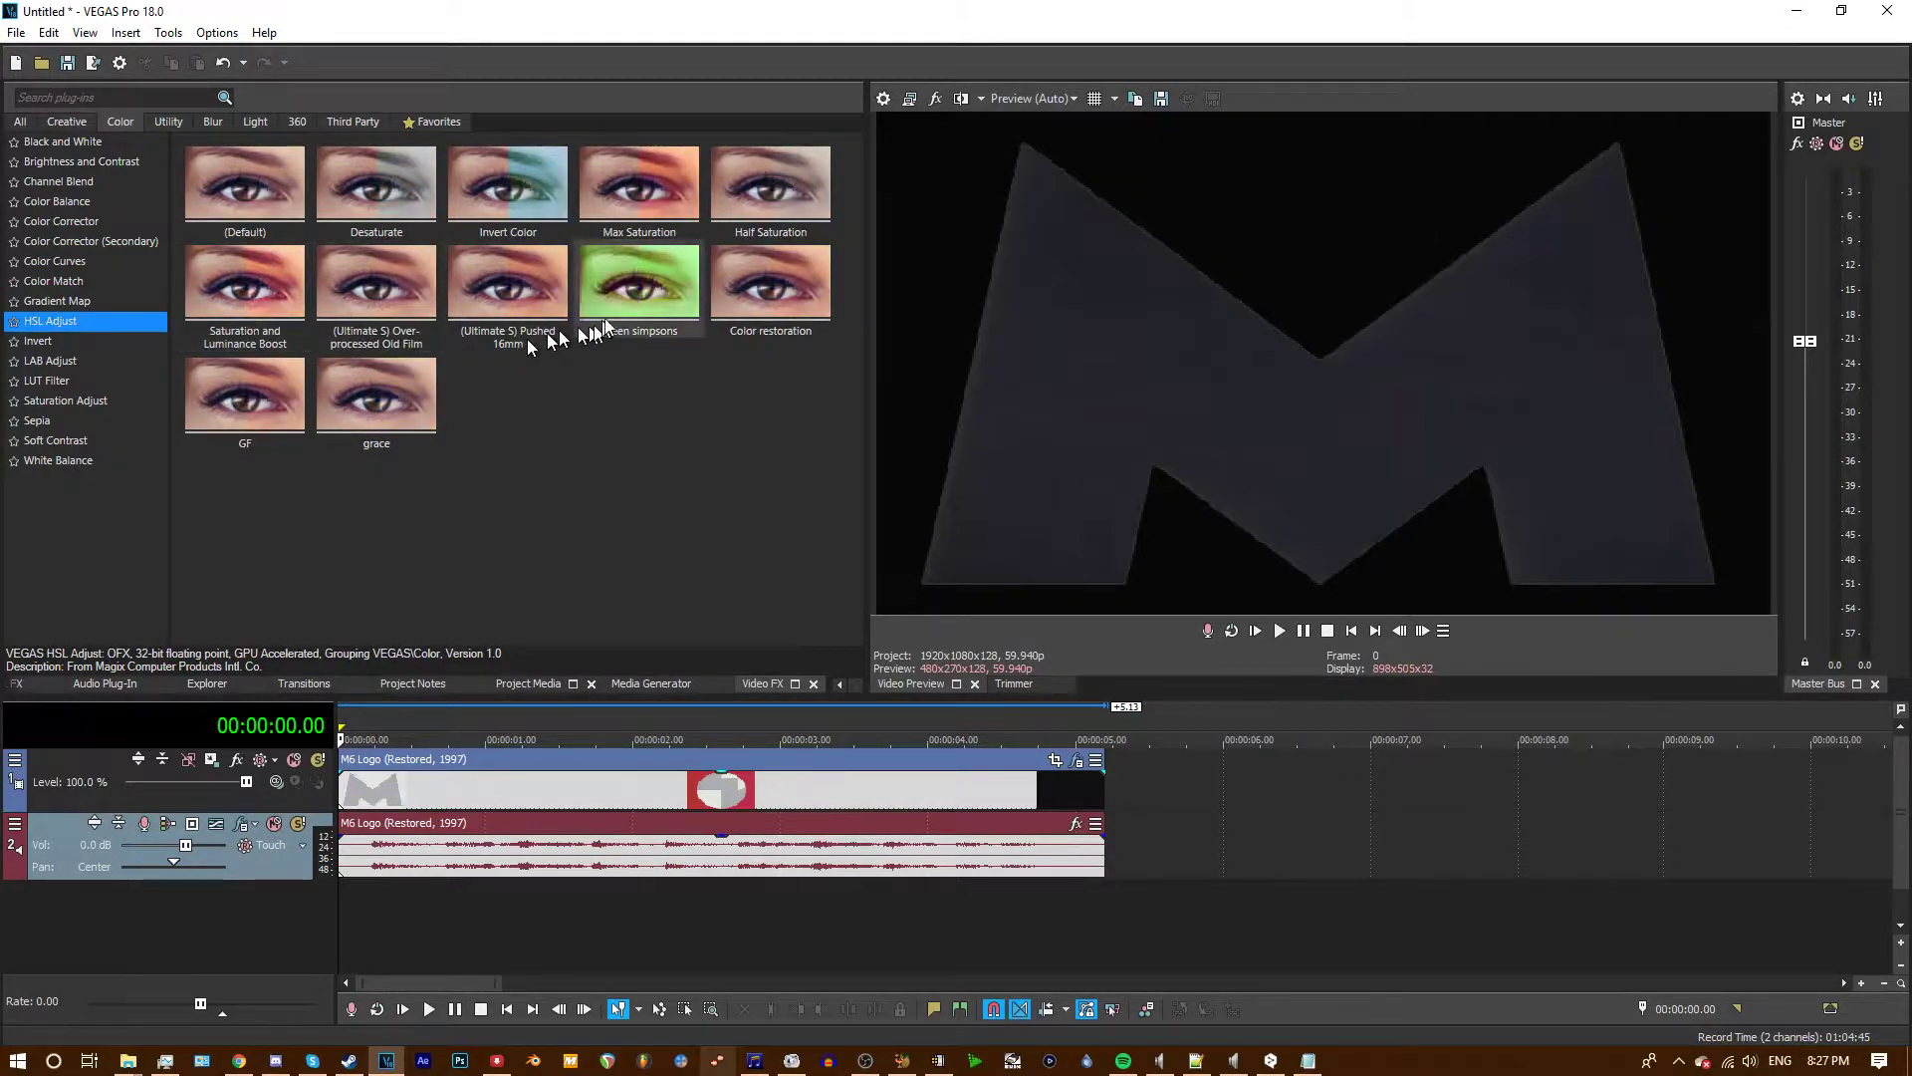
left_click_drag(214, 239, 474, 787)
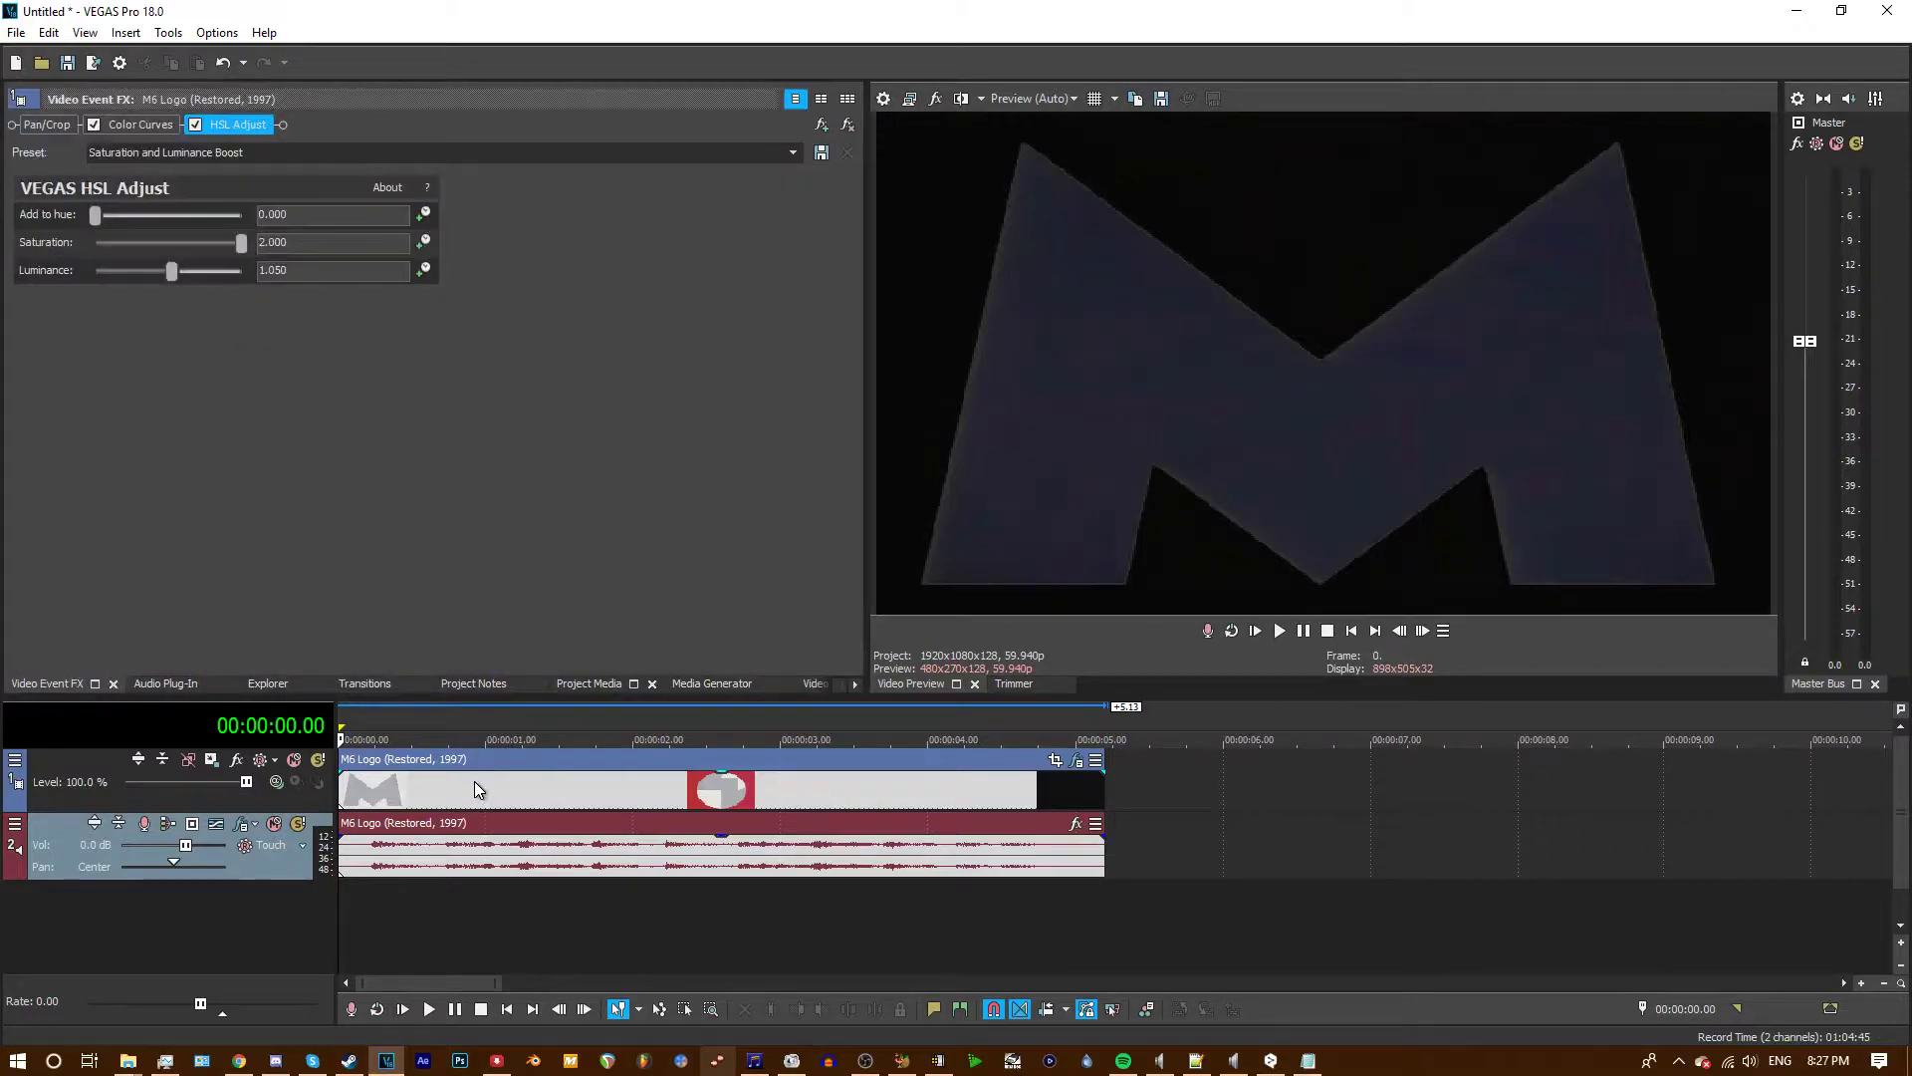
left_click(423, 214)
left_click(588, 944)
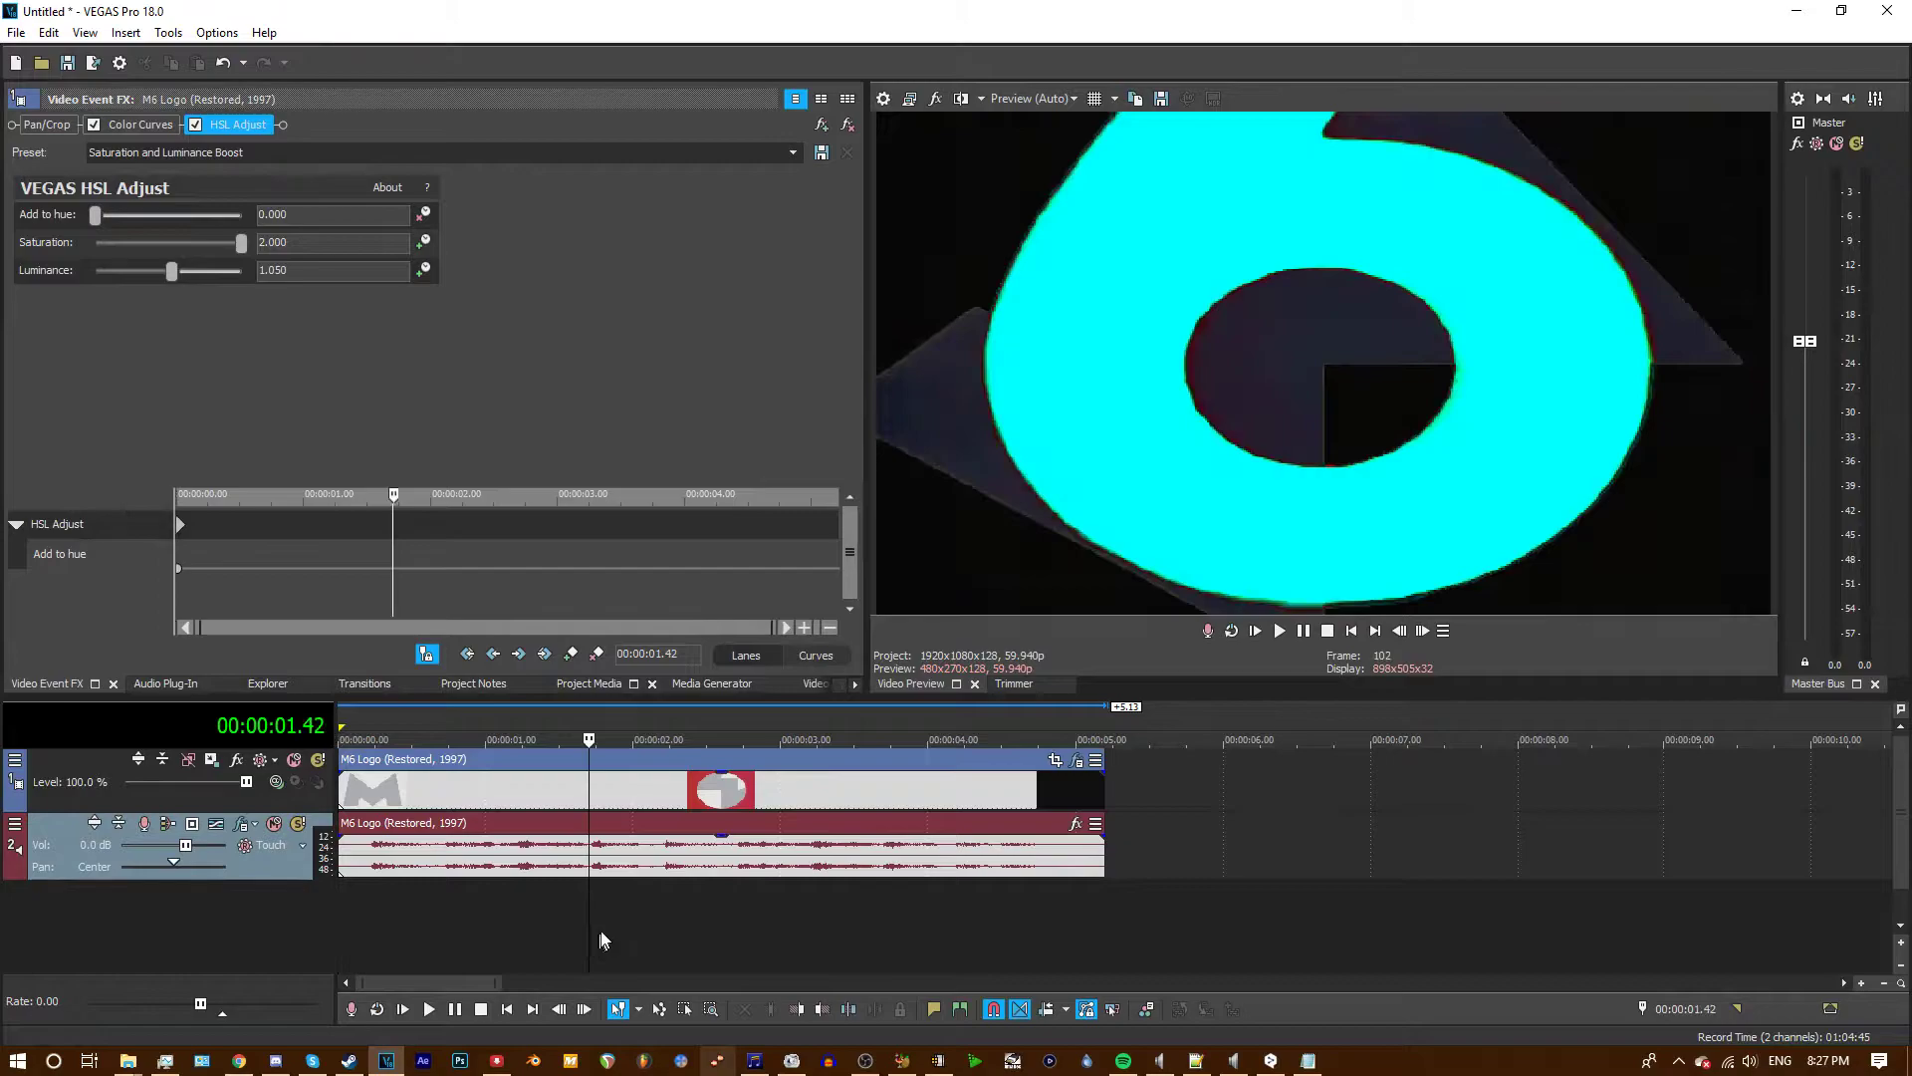
left_click(794, 909)
left_click(1103, 791)
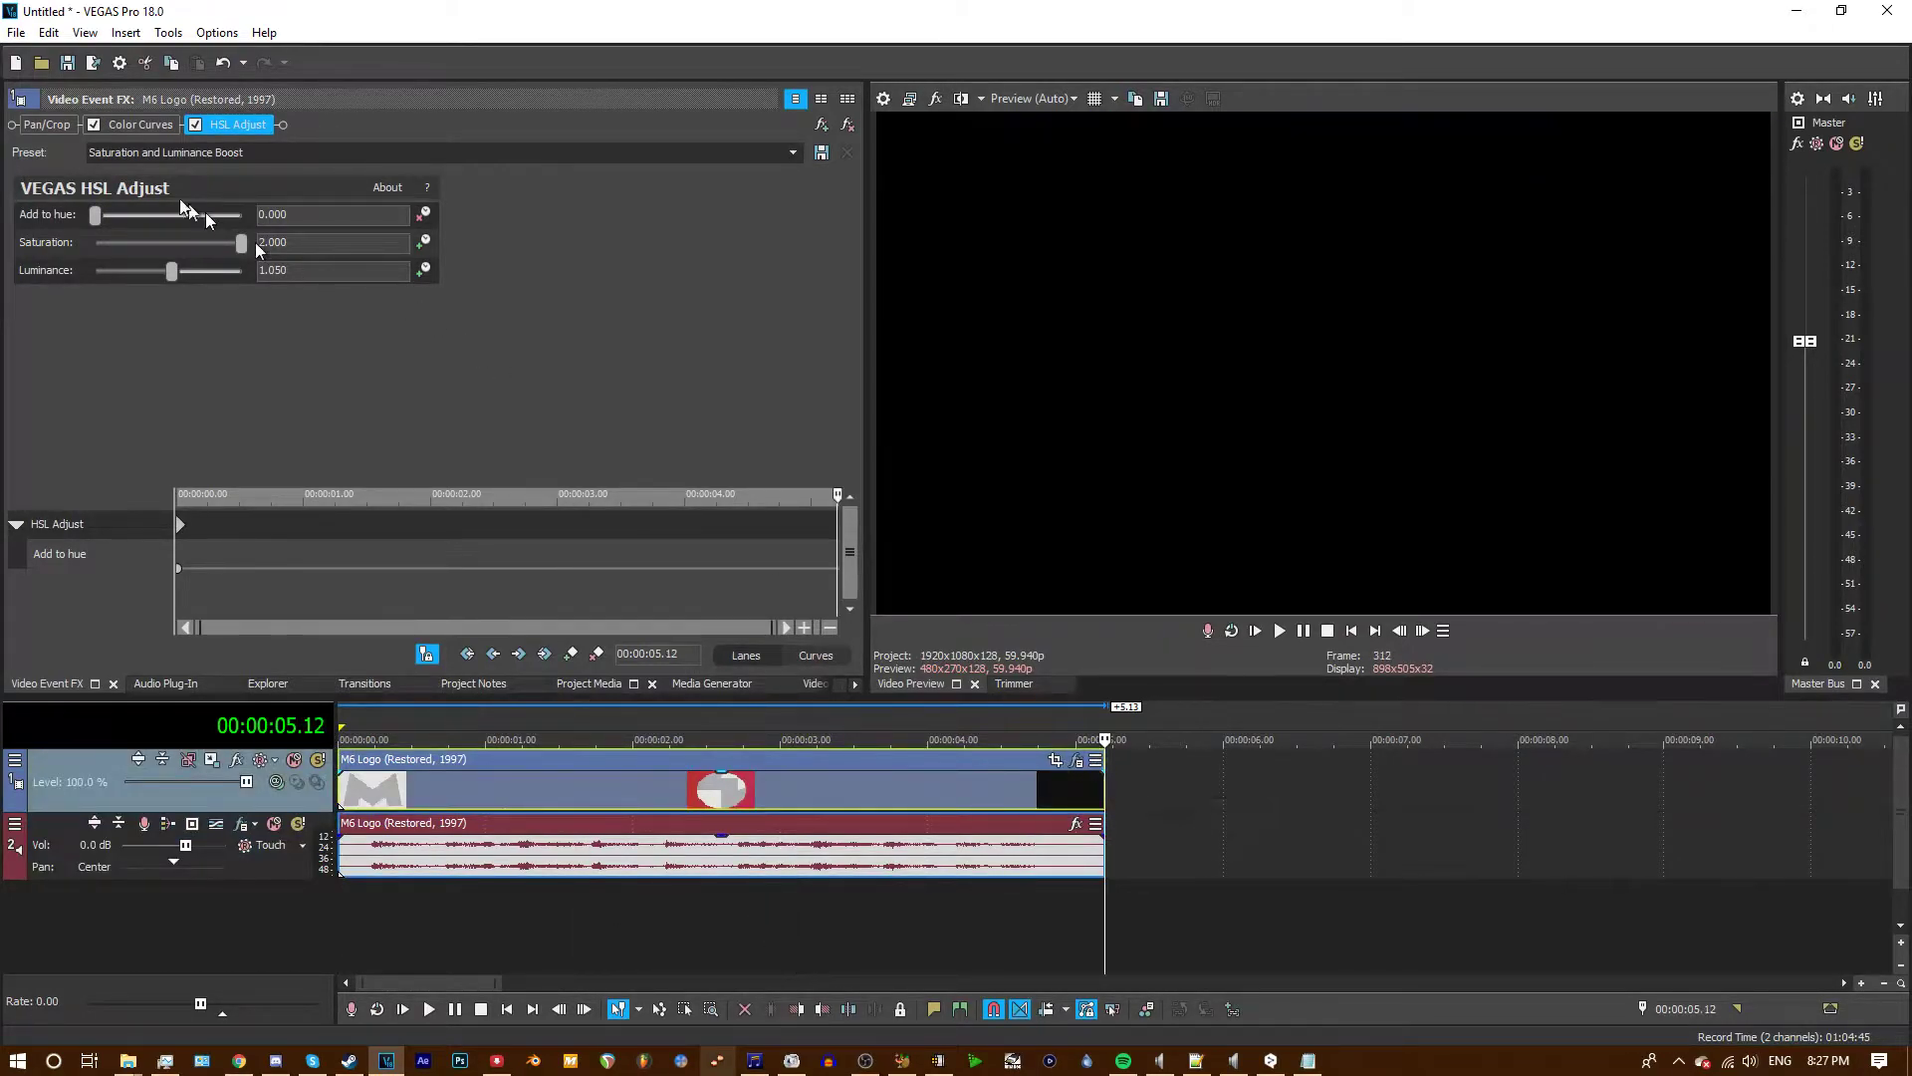
left_click(95, 218)
left_click_drag(96, 218, 254, 229)
left_click(1350, 631)
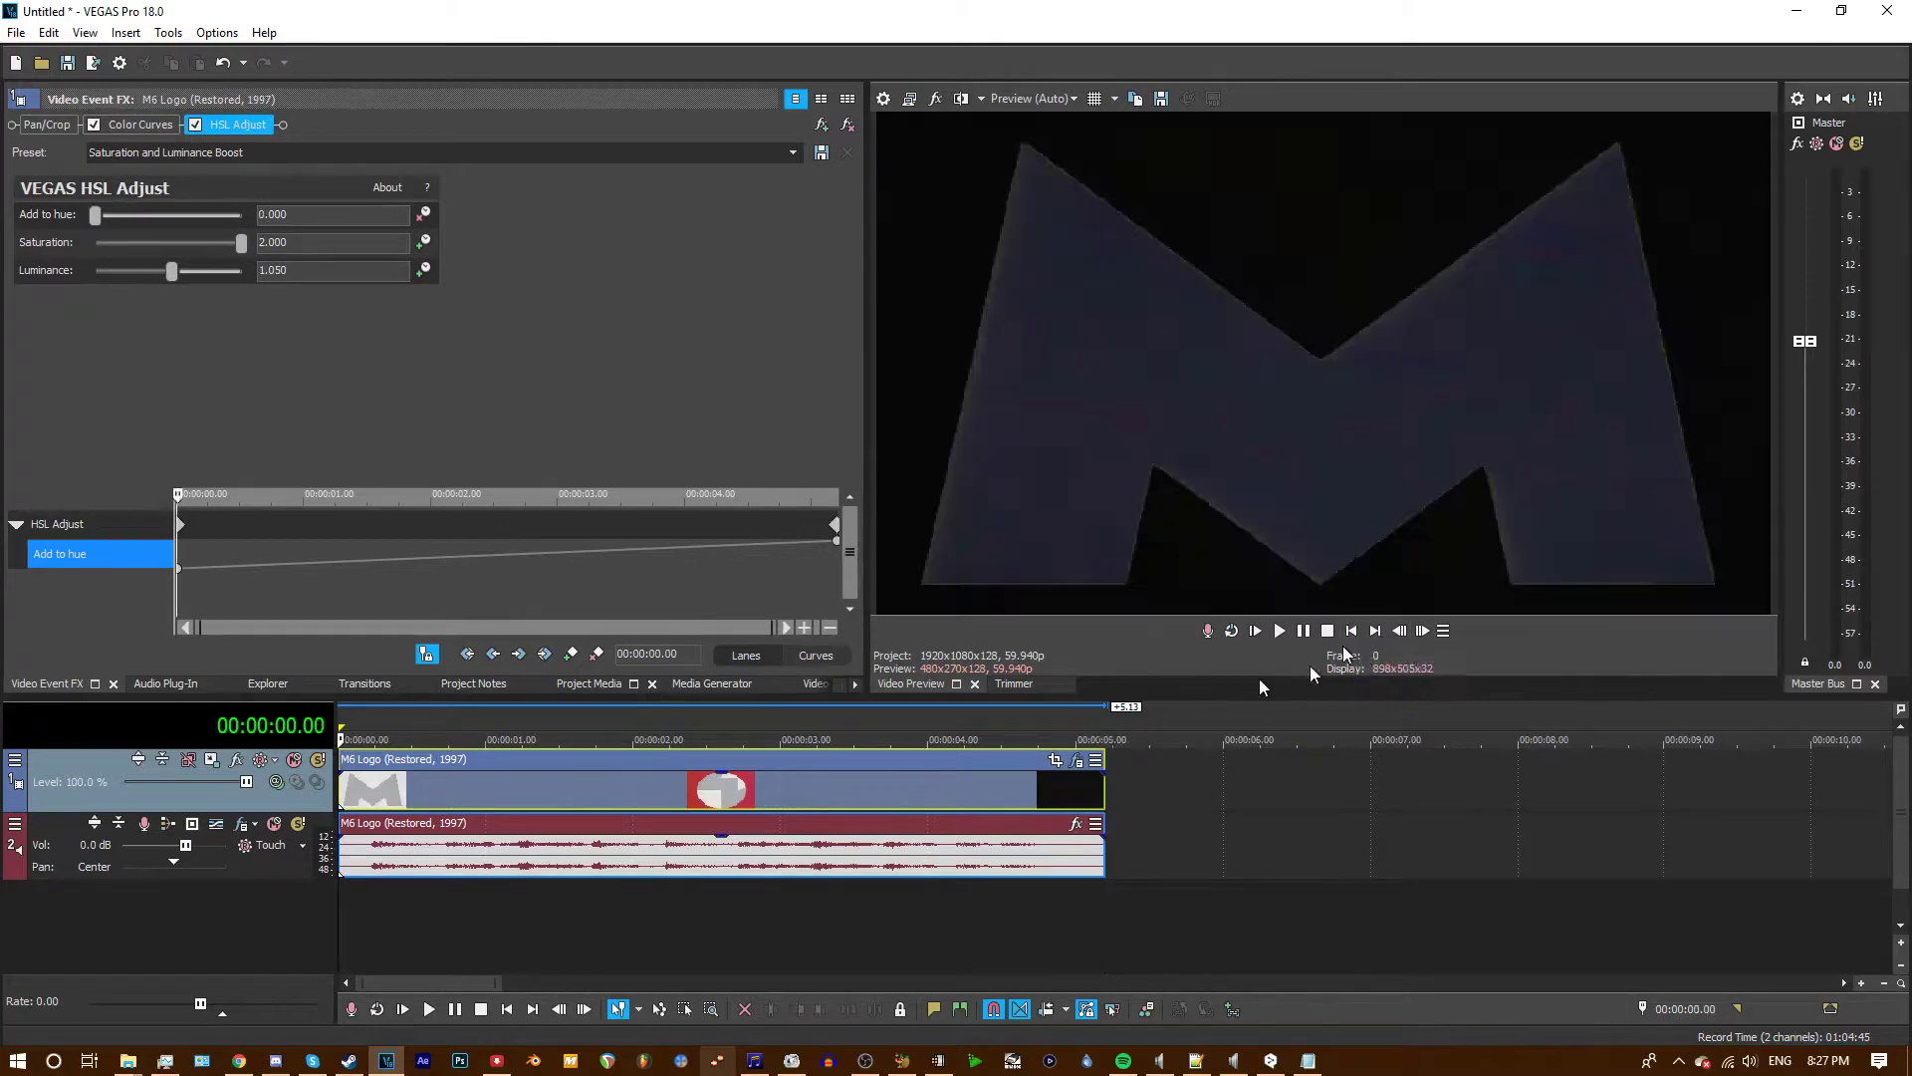
- Duplicate the logo video track and move the copy above the original
right_click(80, 768)
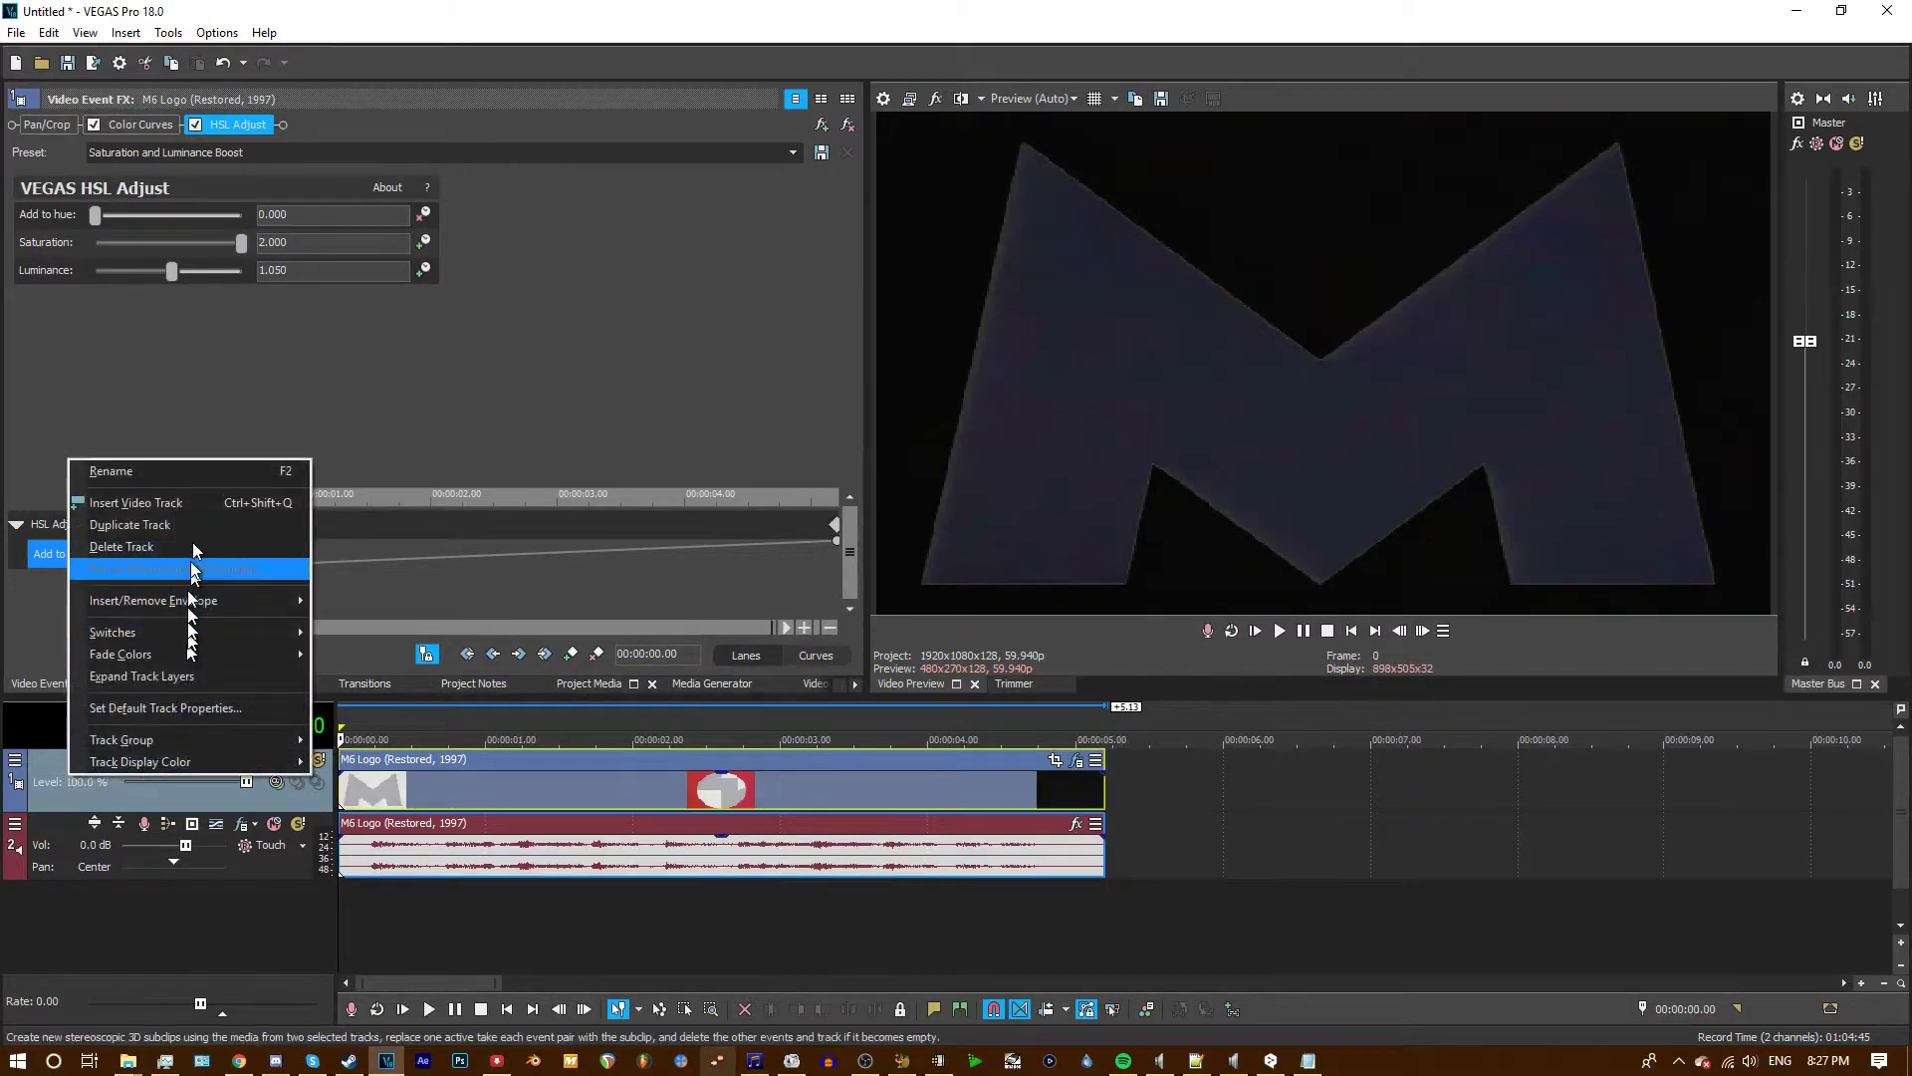
left_click(191, 505)
left_click(393, 867)
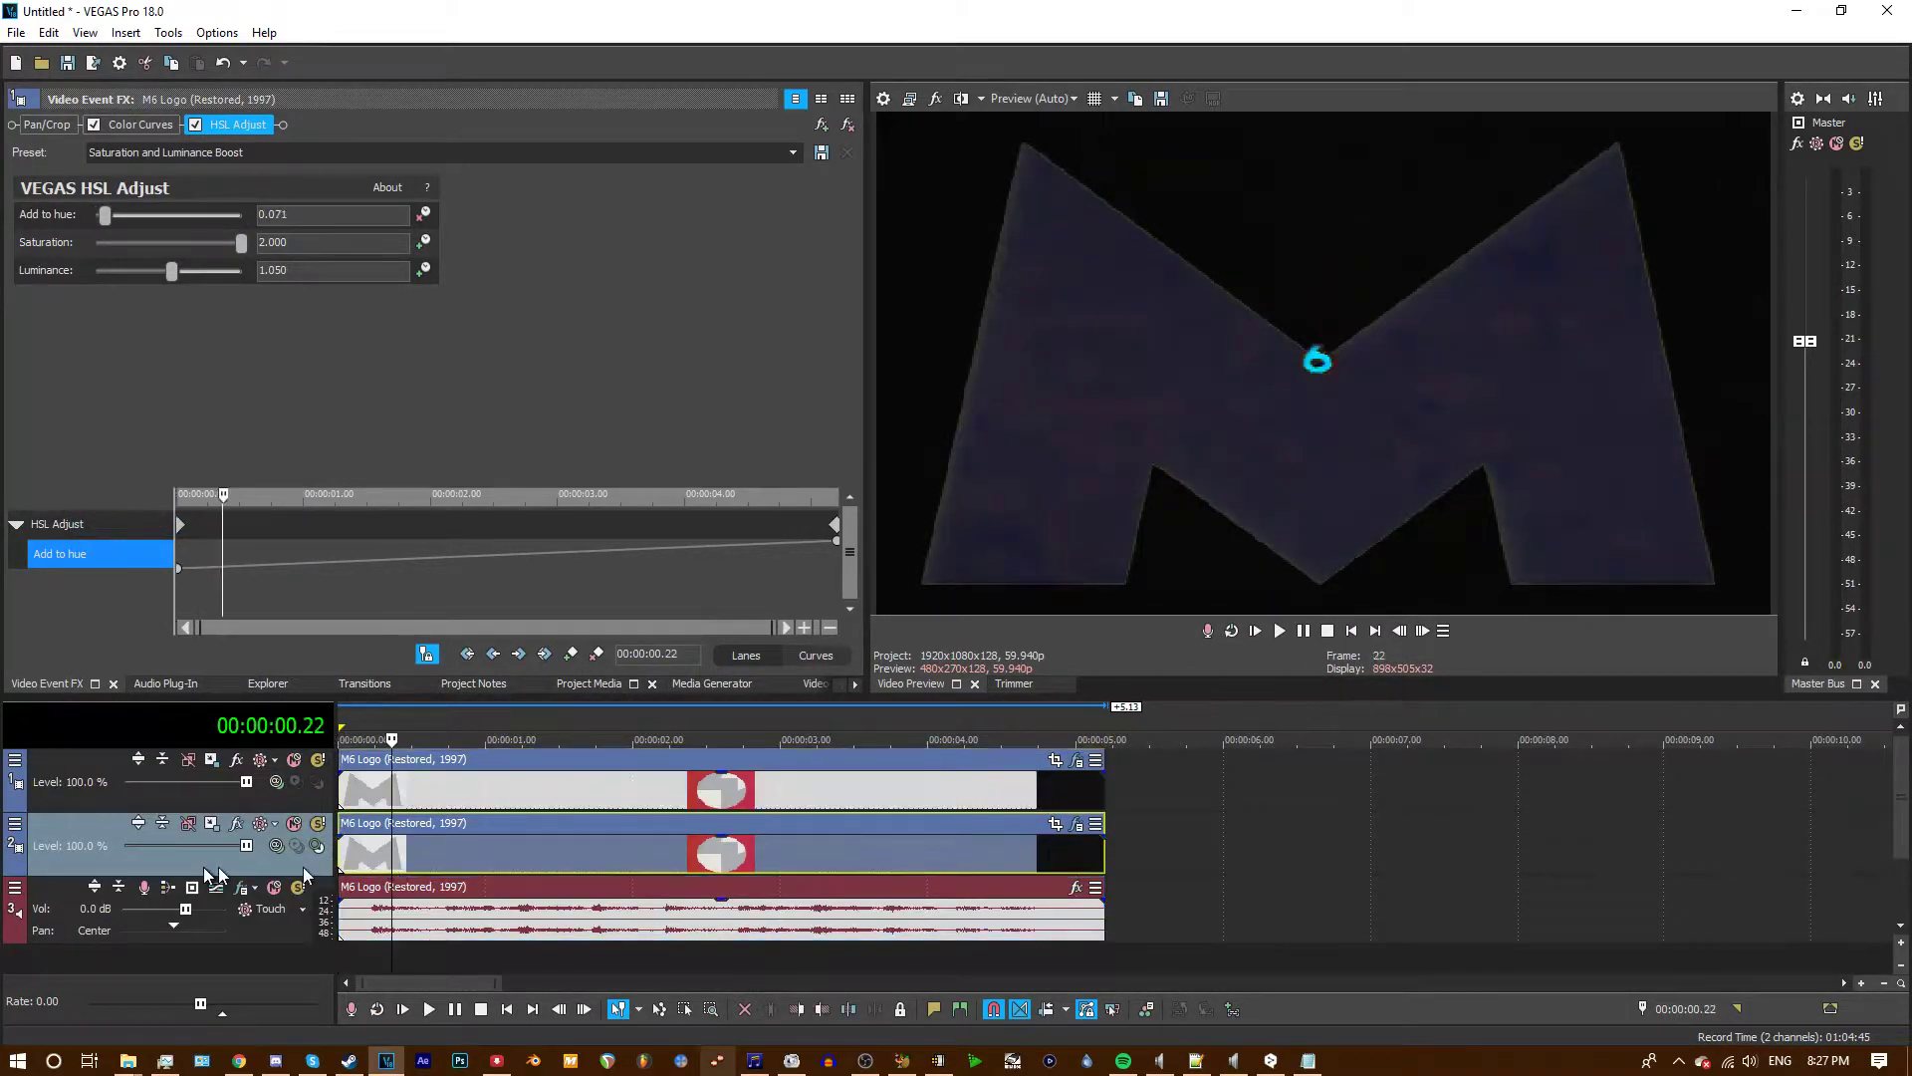
left_click_drag(106, 841, 109, 765)
left_click(799, 802)
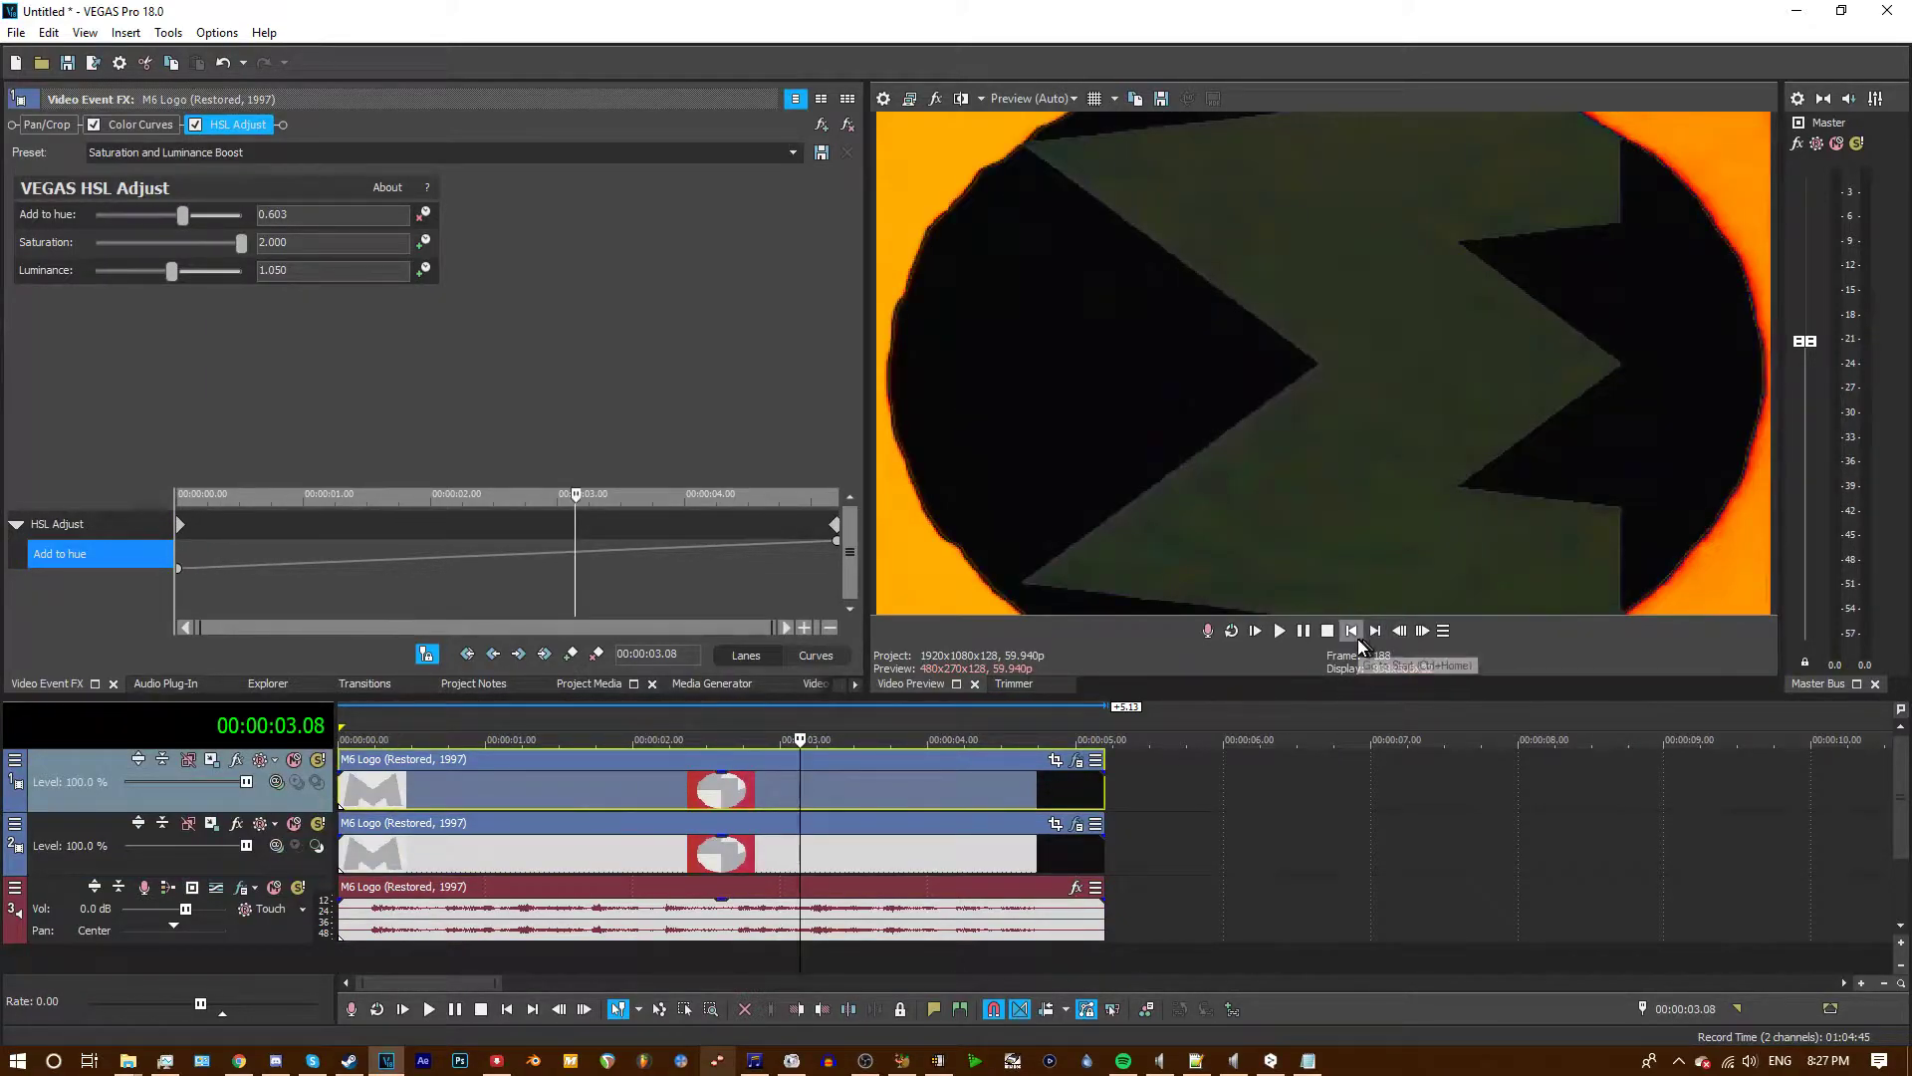
left_click(1350, 630)
- Reapply the Infrared Color Curves preset on the copy and merge the curves for a white-on-grey logo
left_click(1077, 762)
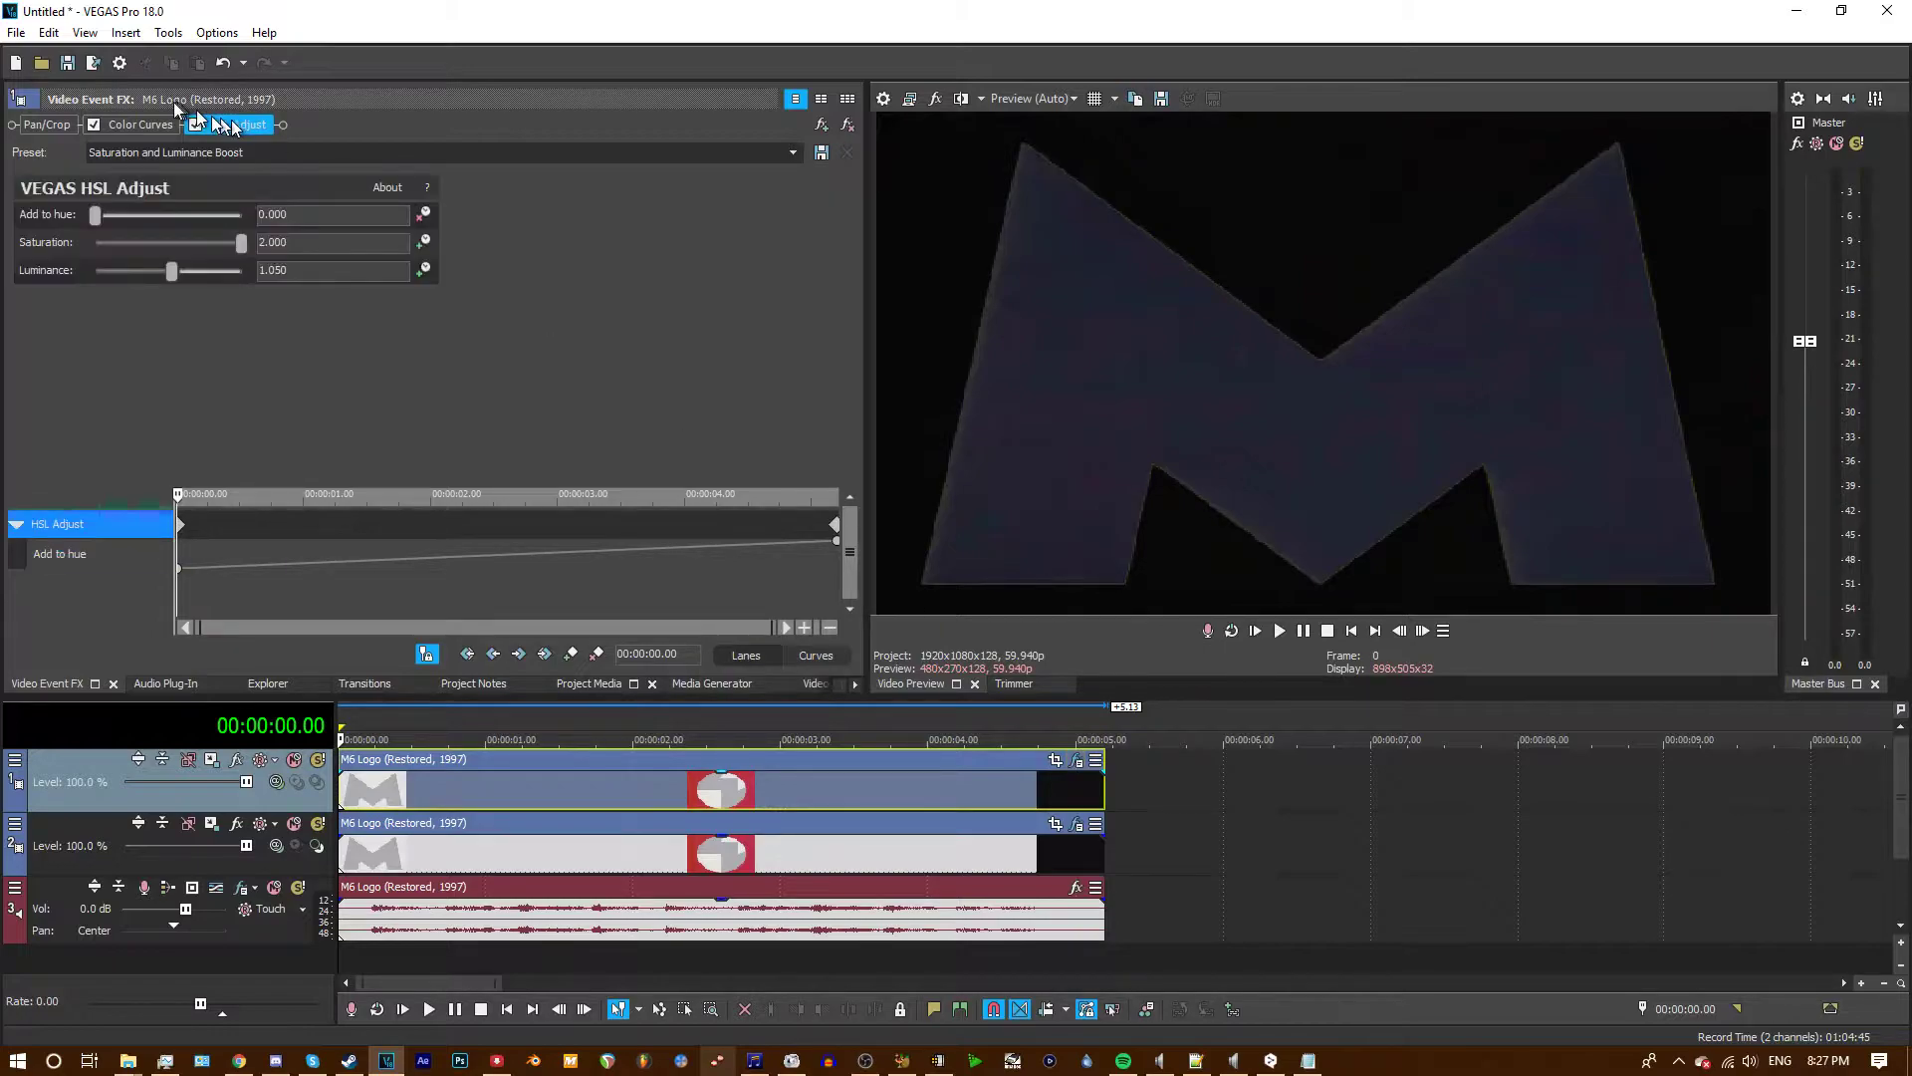
left_click(138, 124)
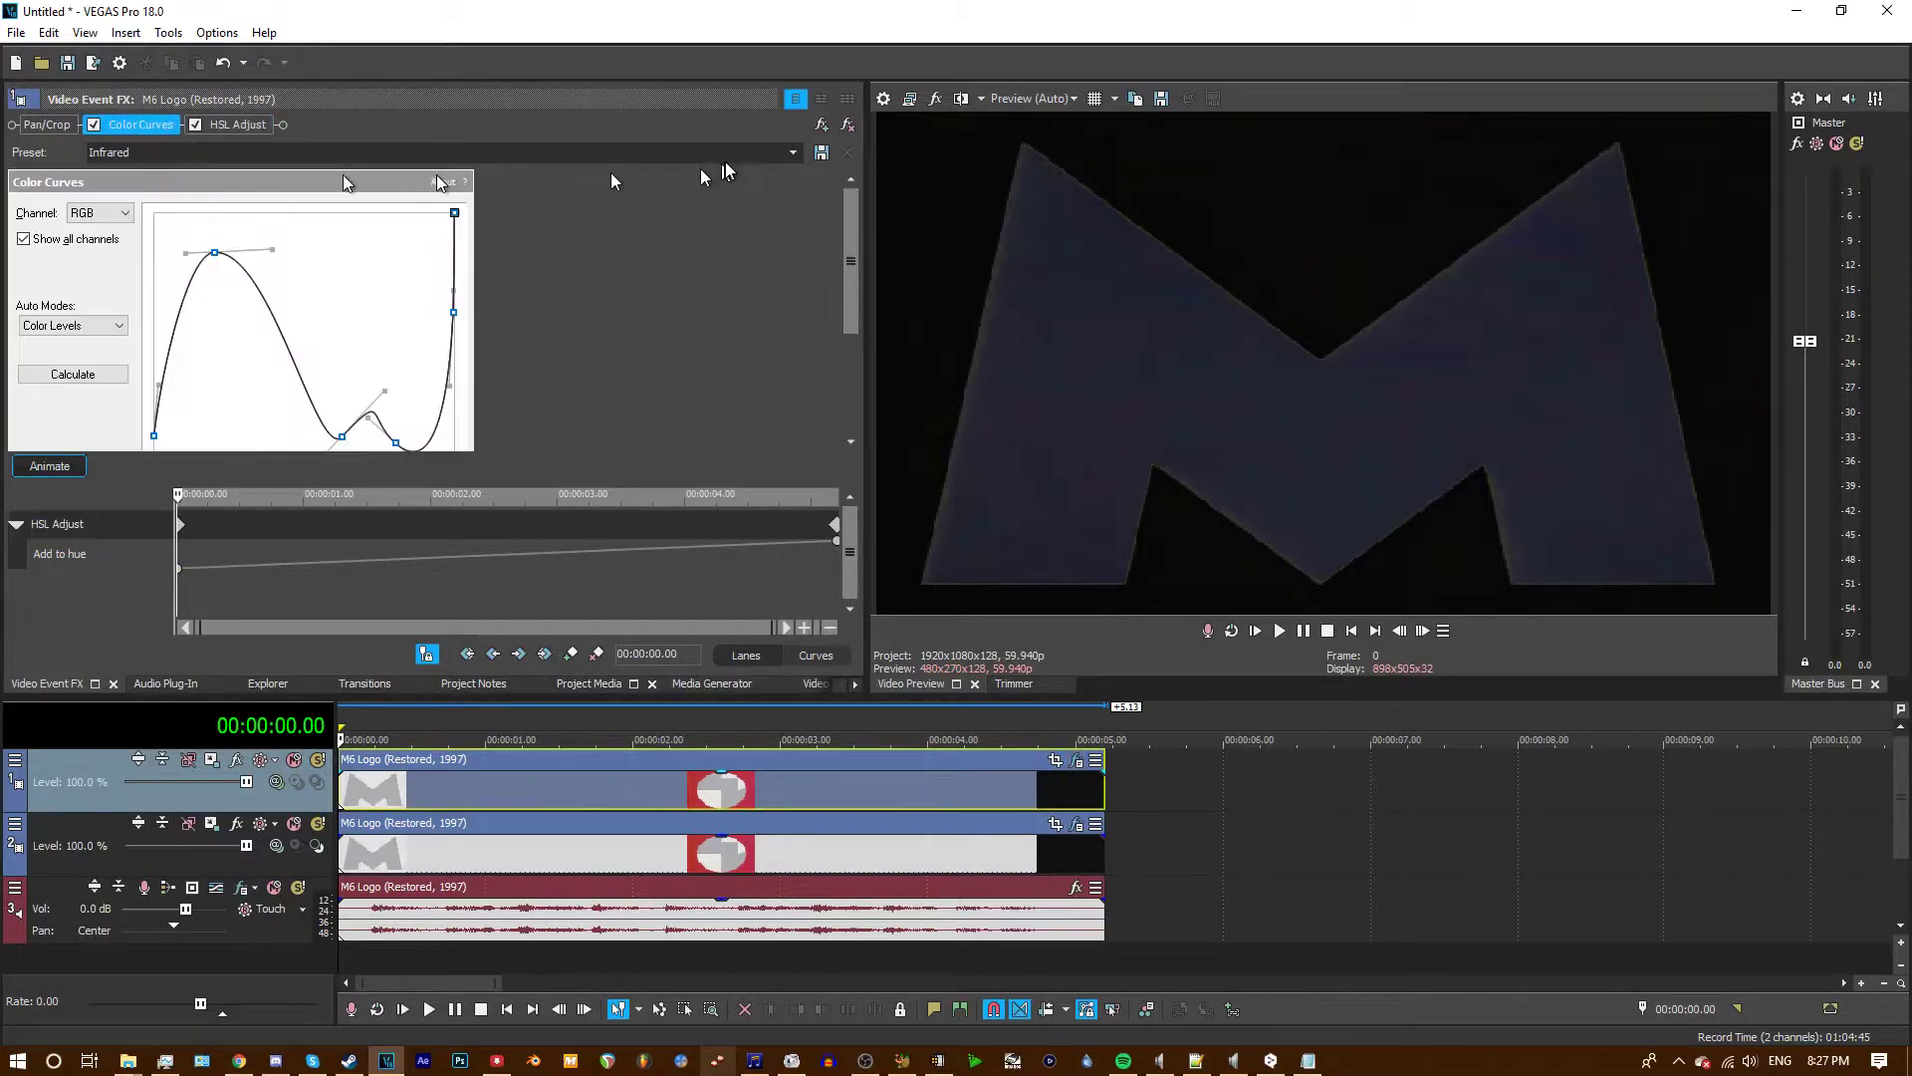
left_click(793, 153)
left_click(350, 178)
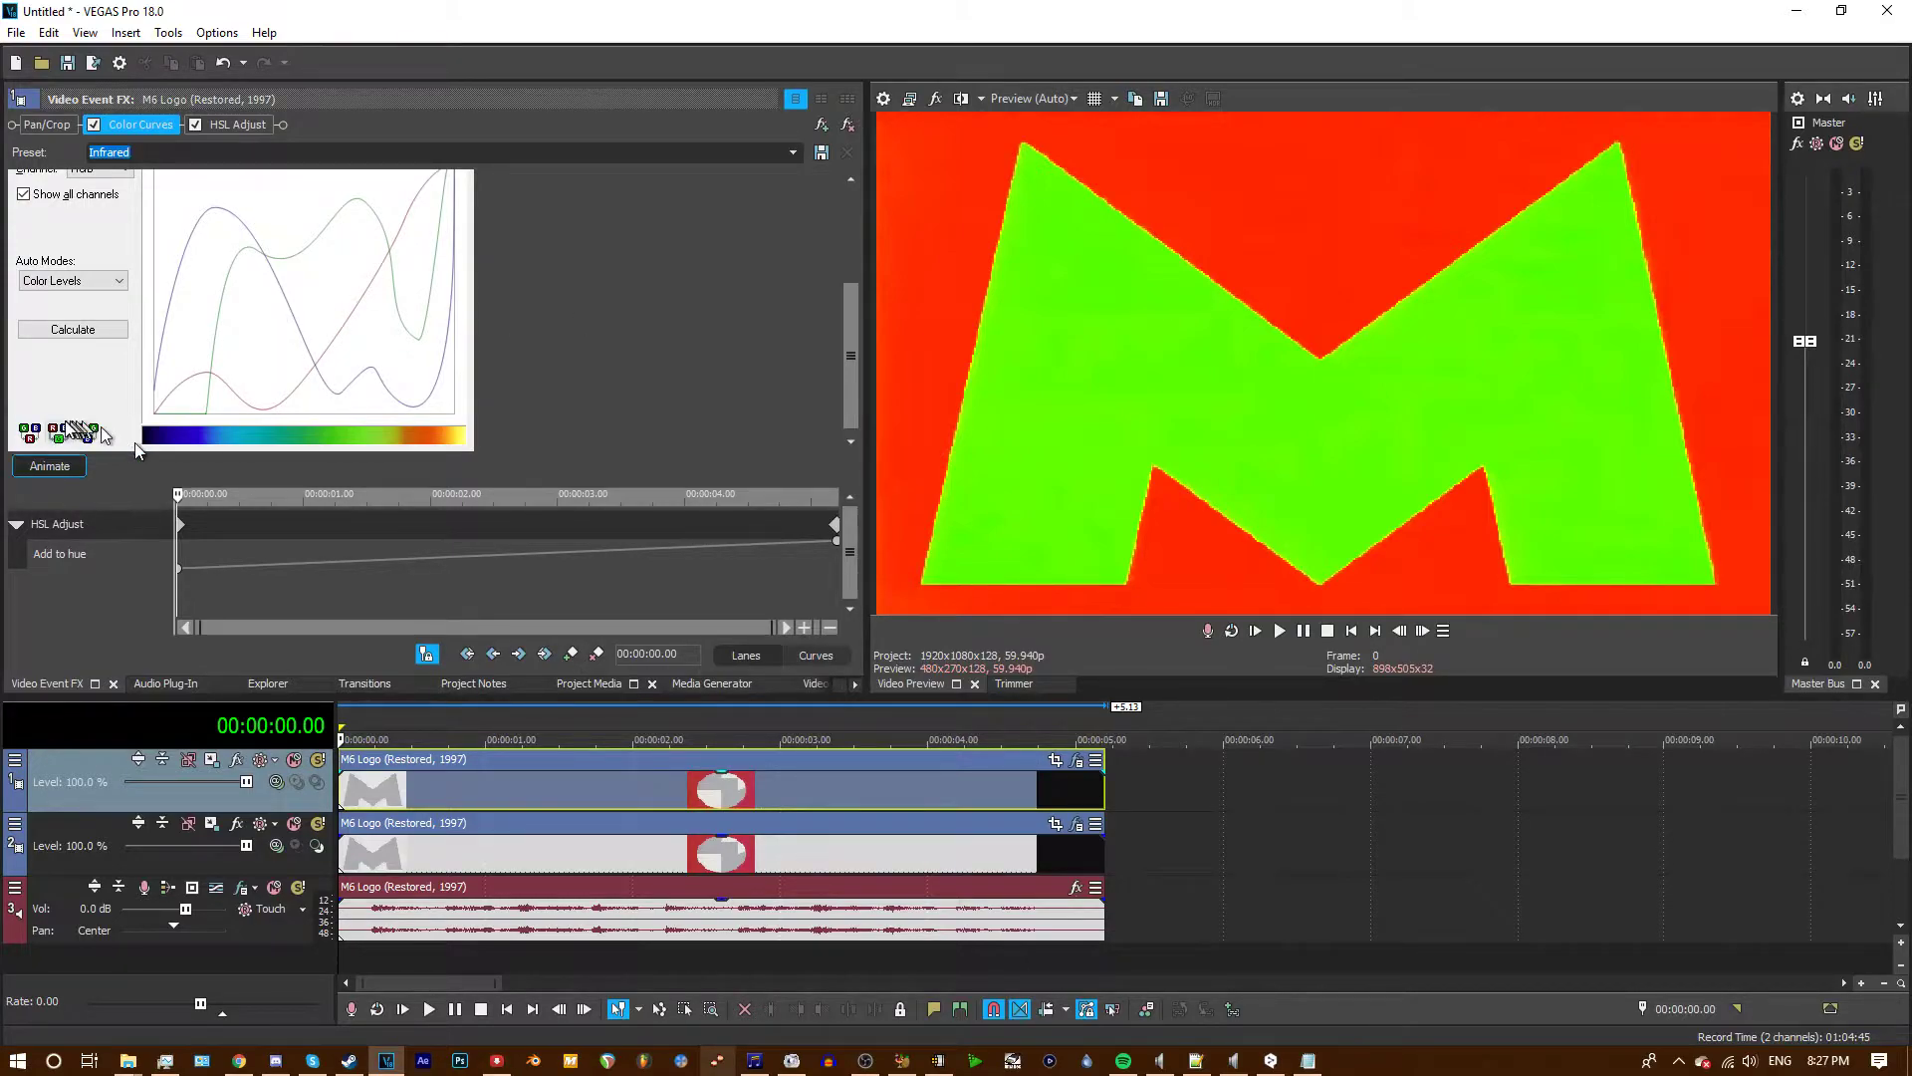
left_click(66, 428)
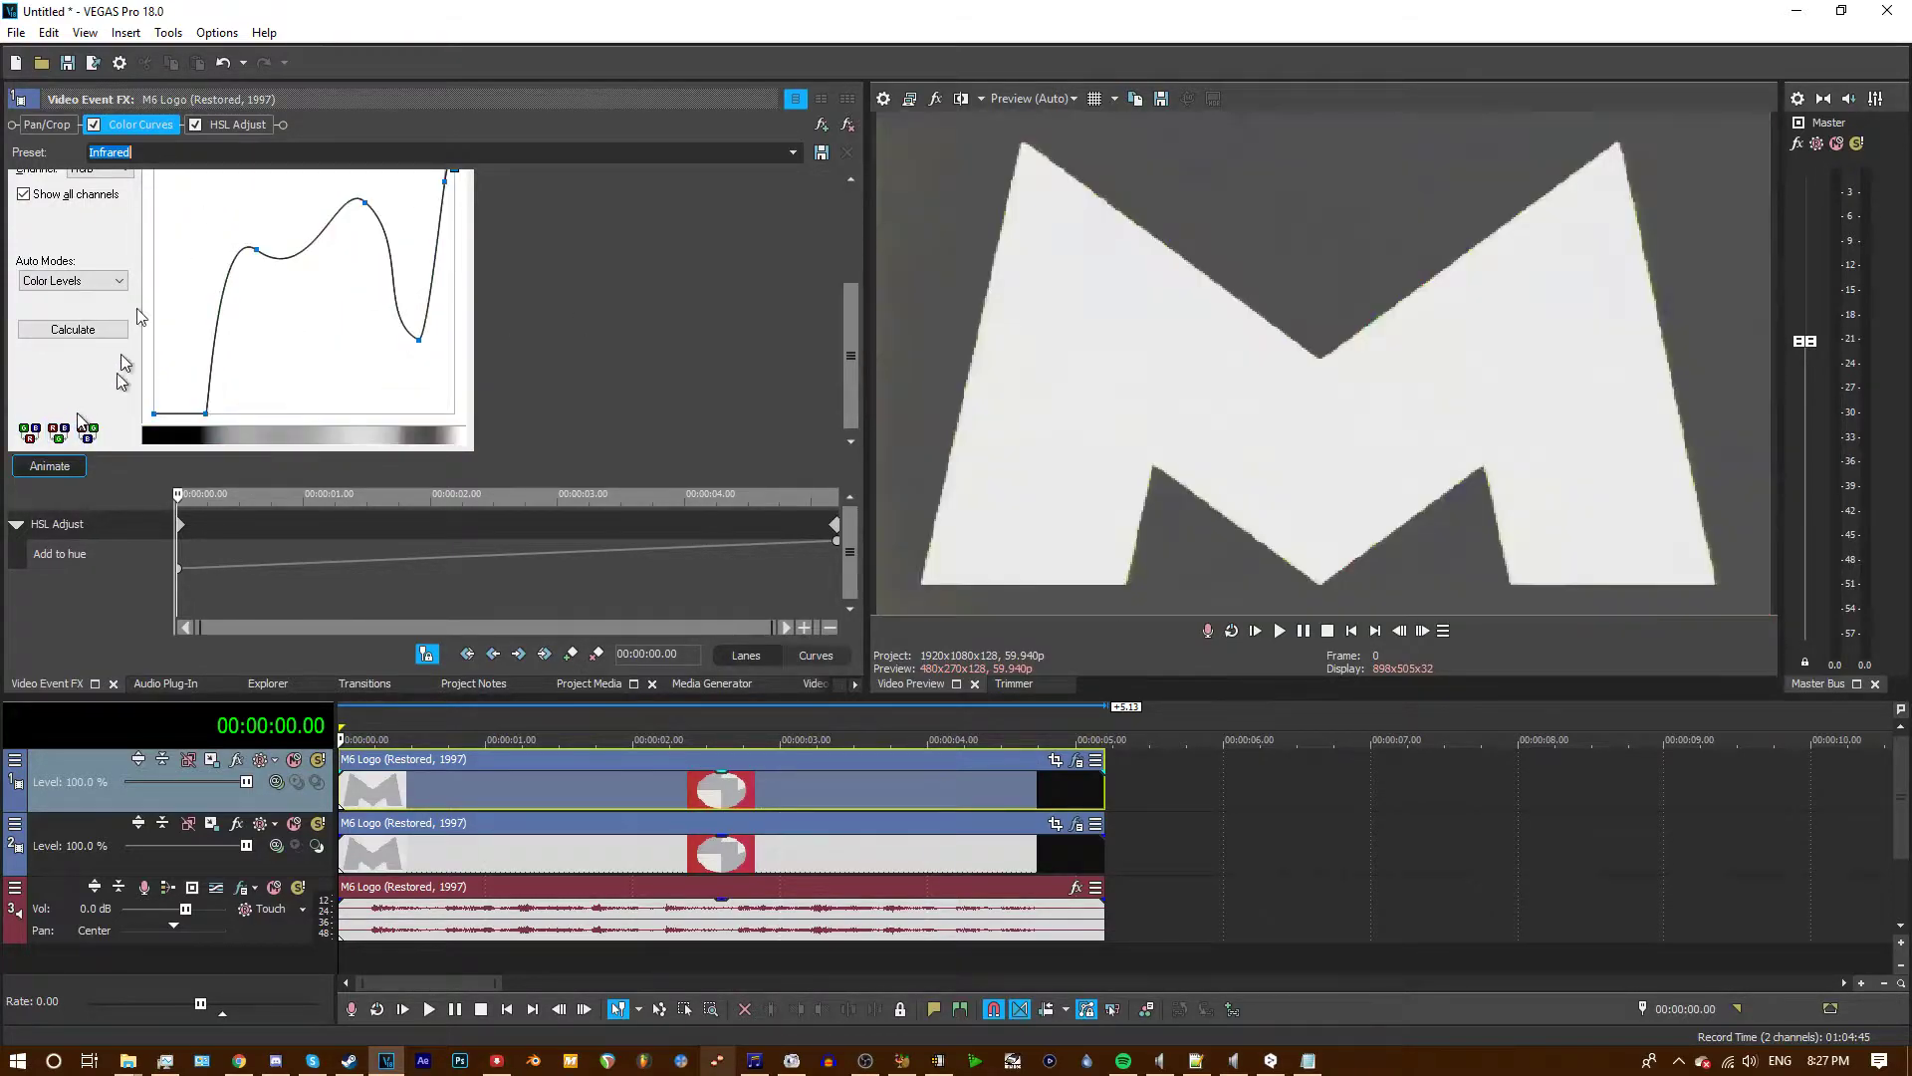
- Add a TV Simulator effect from the Creative category to the top logo clip
left_click(858, 684)
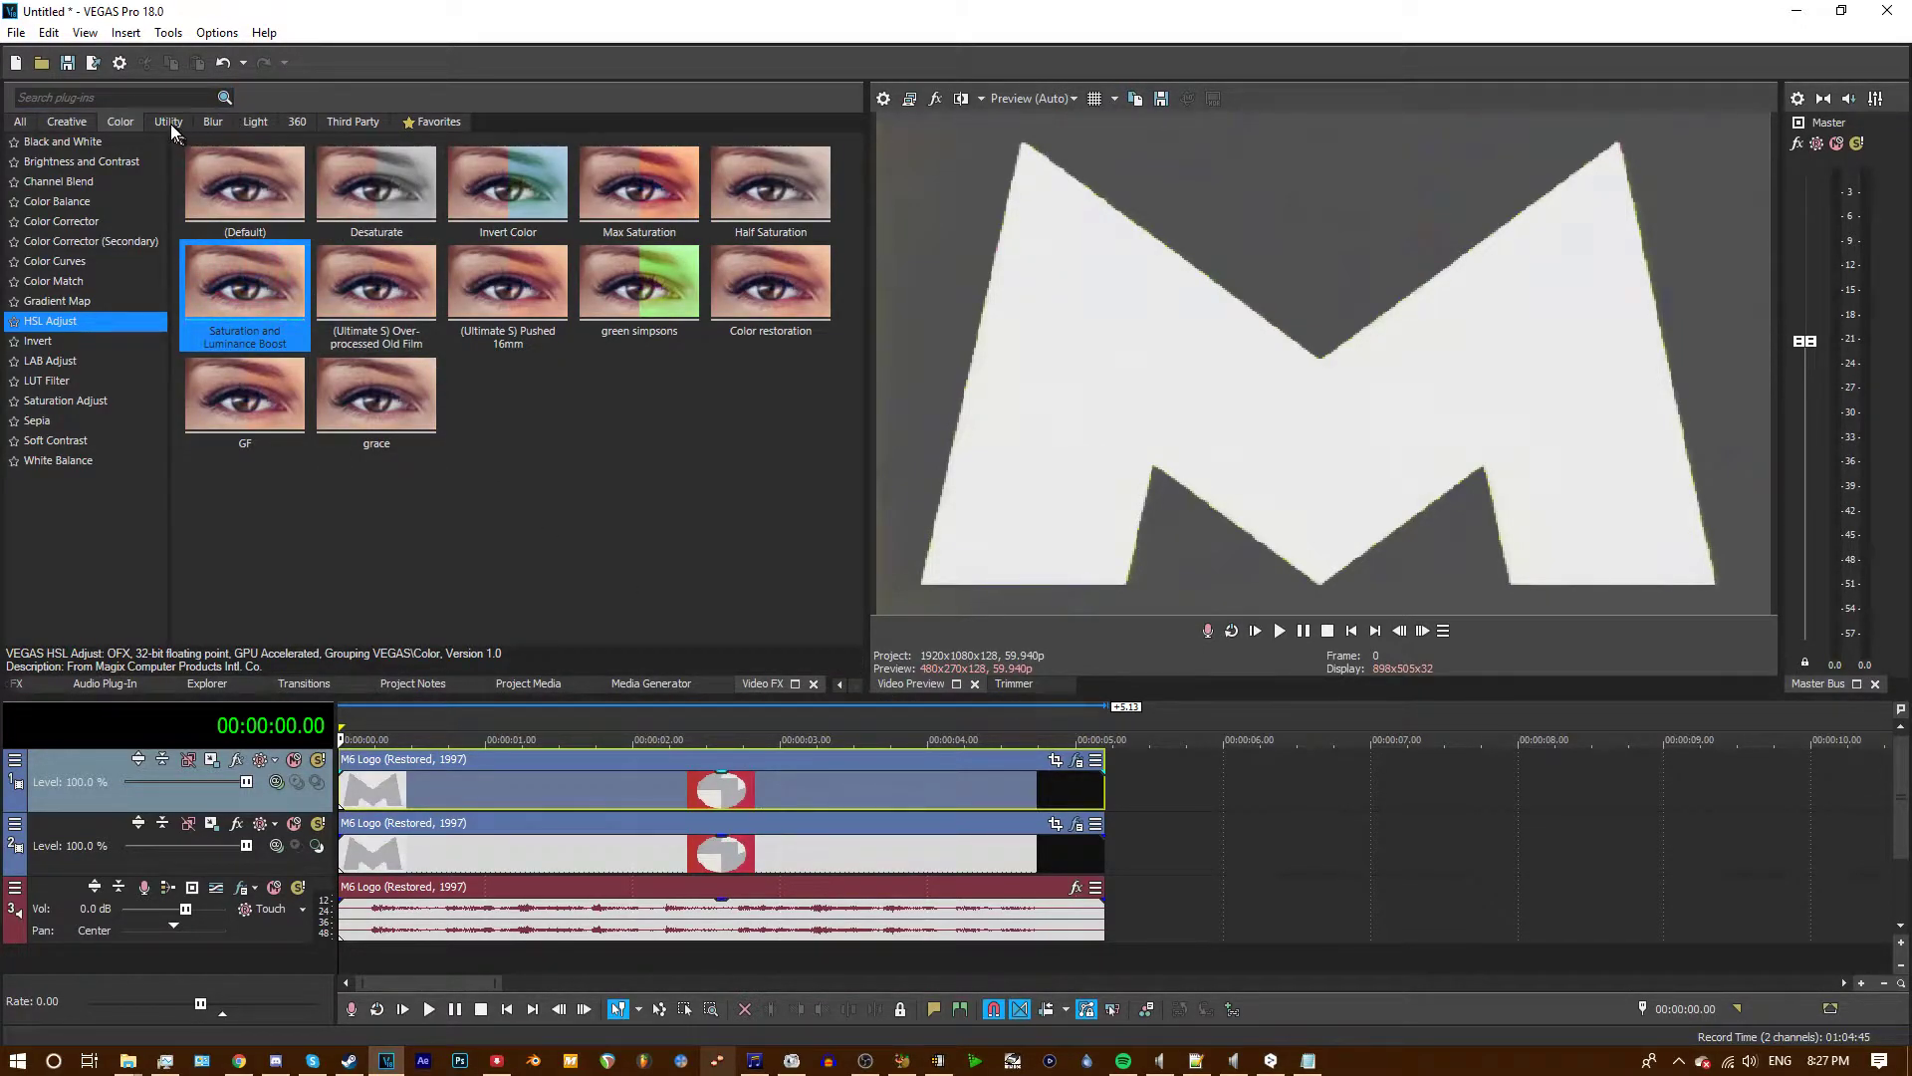
left_click(213, 124)
left_click(75, 125)
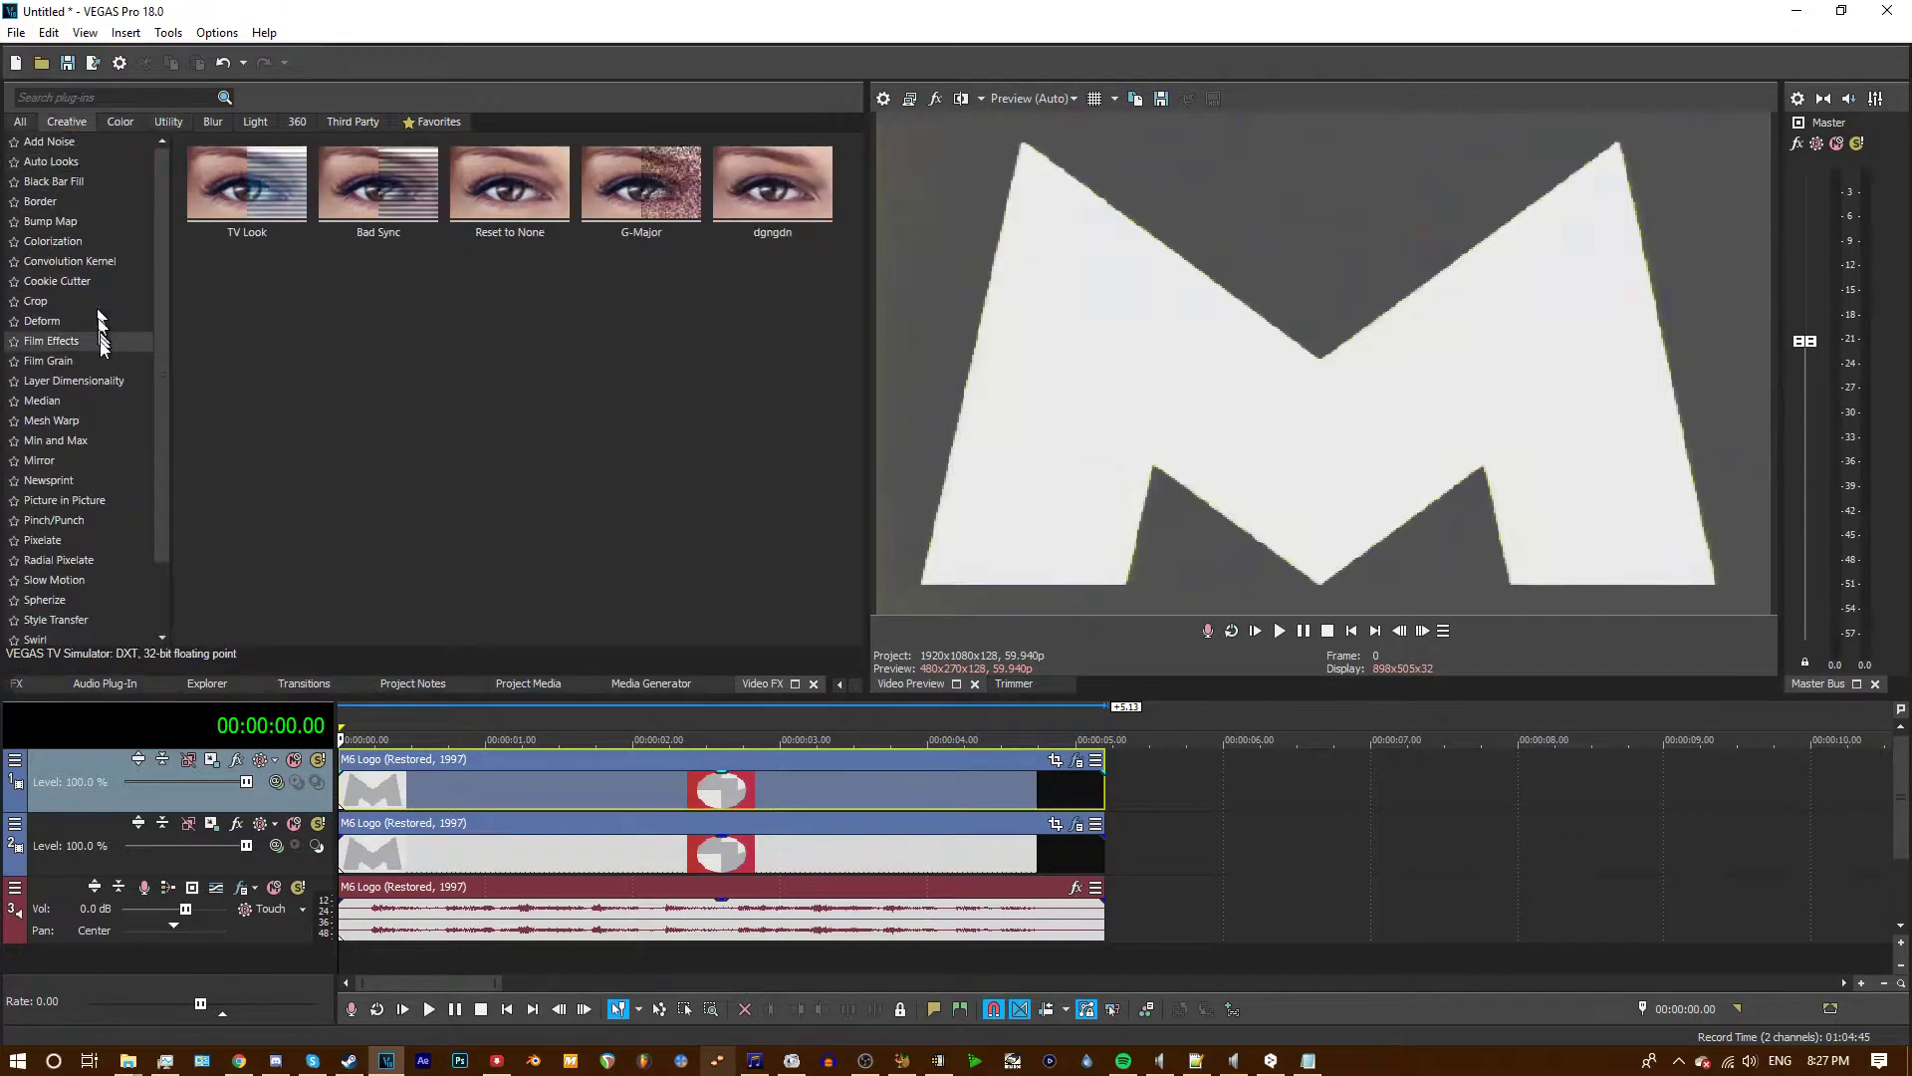
left_click_drag(513, 214, 637, 777)
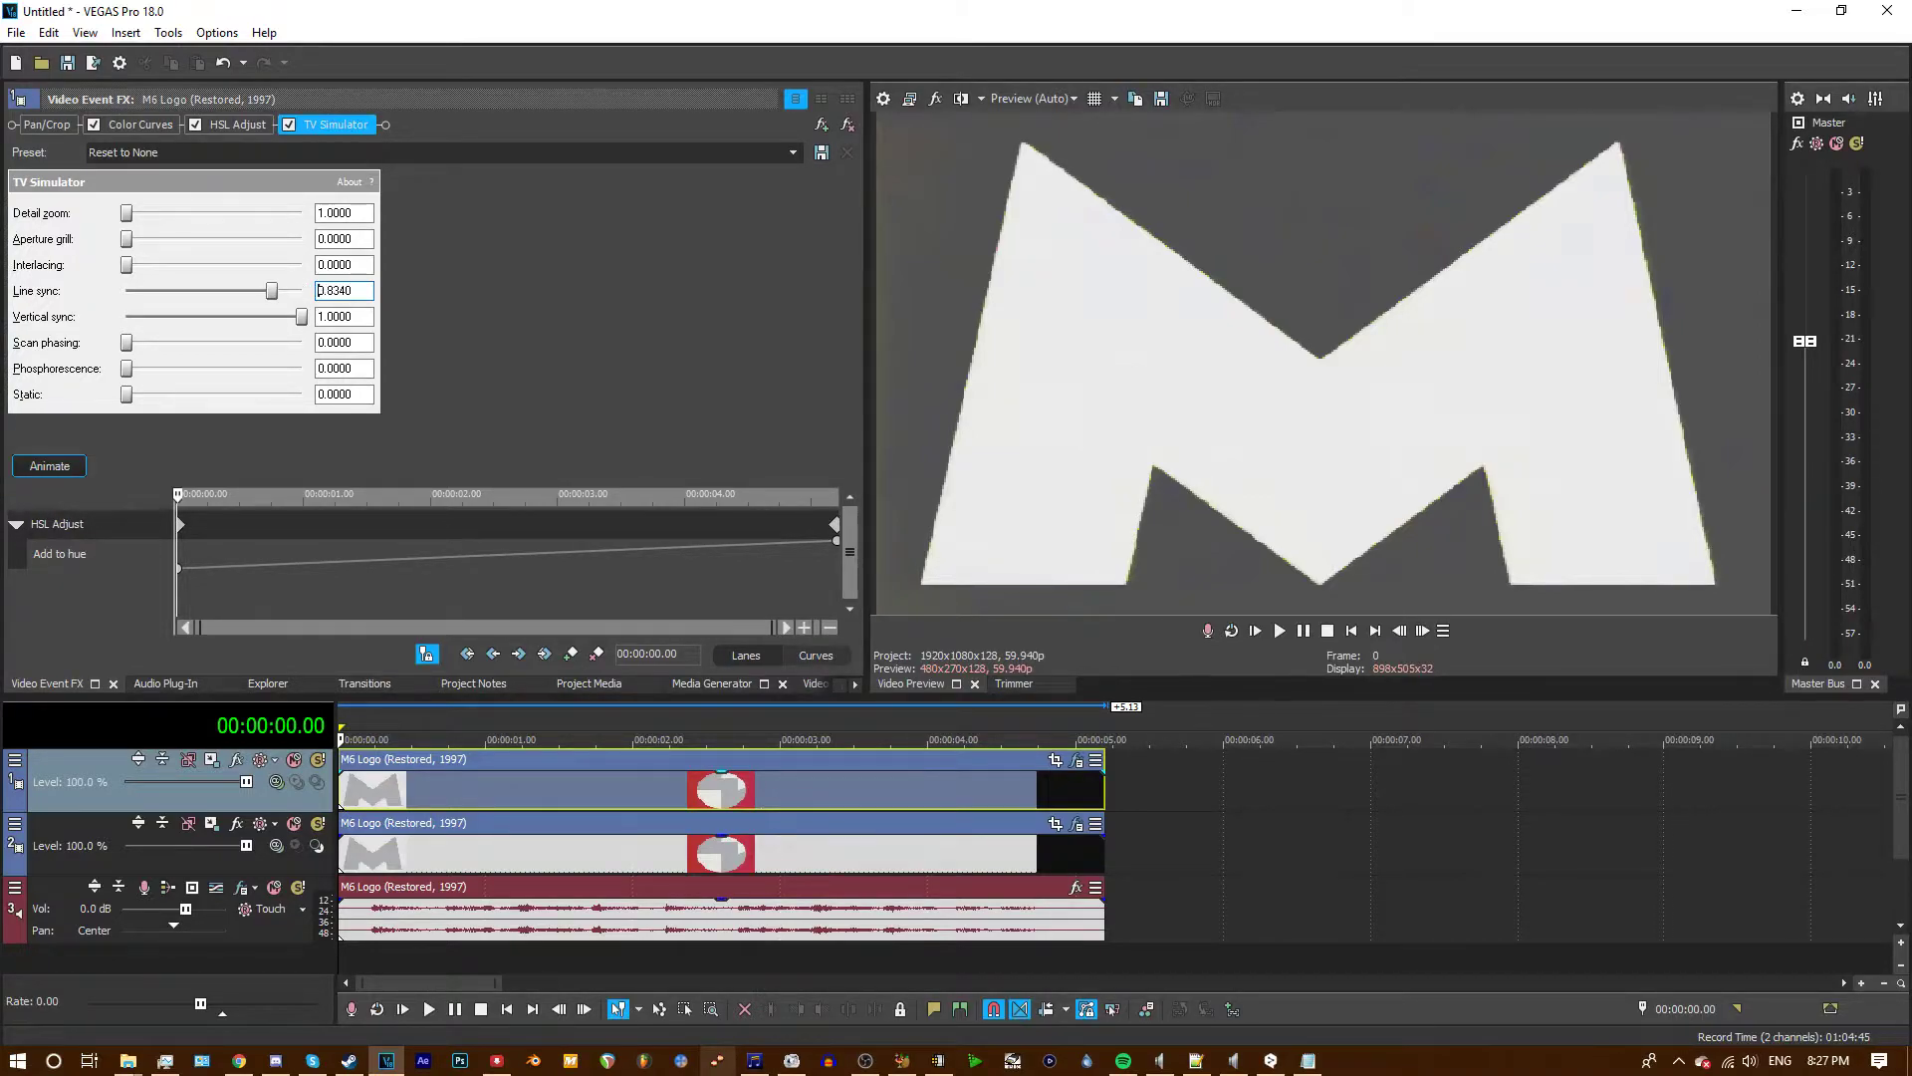
- Add Gaussian Blur to the top clip with vertical range 0 and horizontal 0.0544
left_click(809, 684)
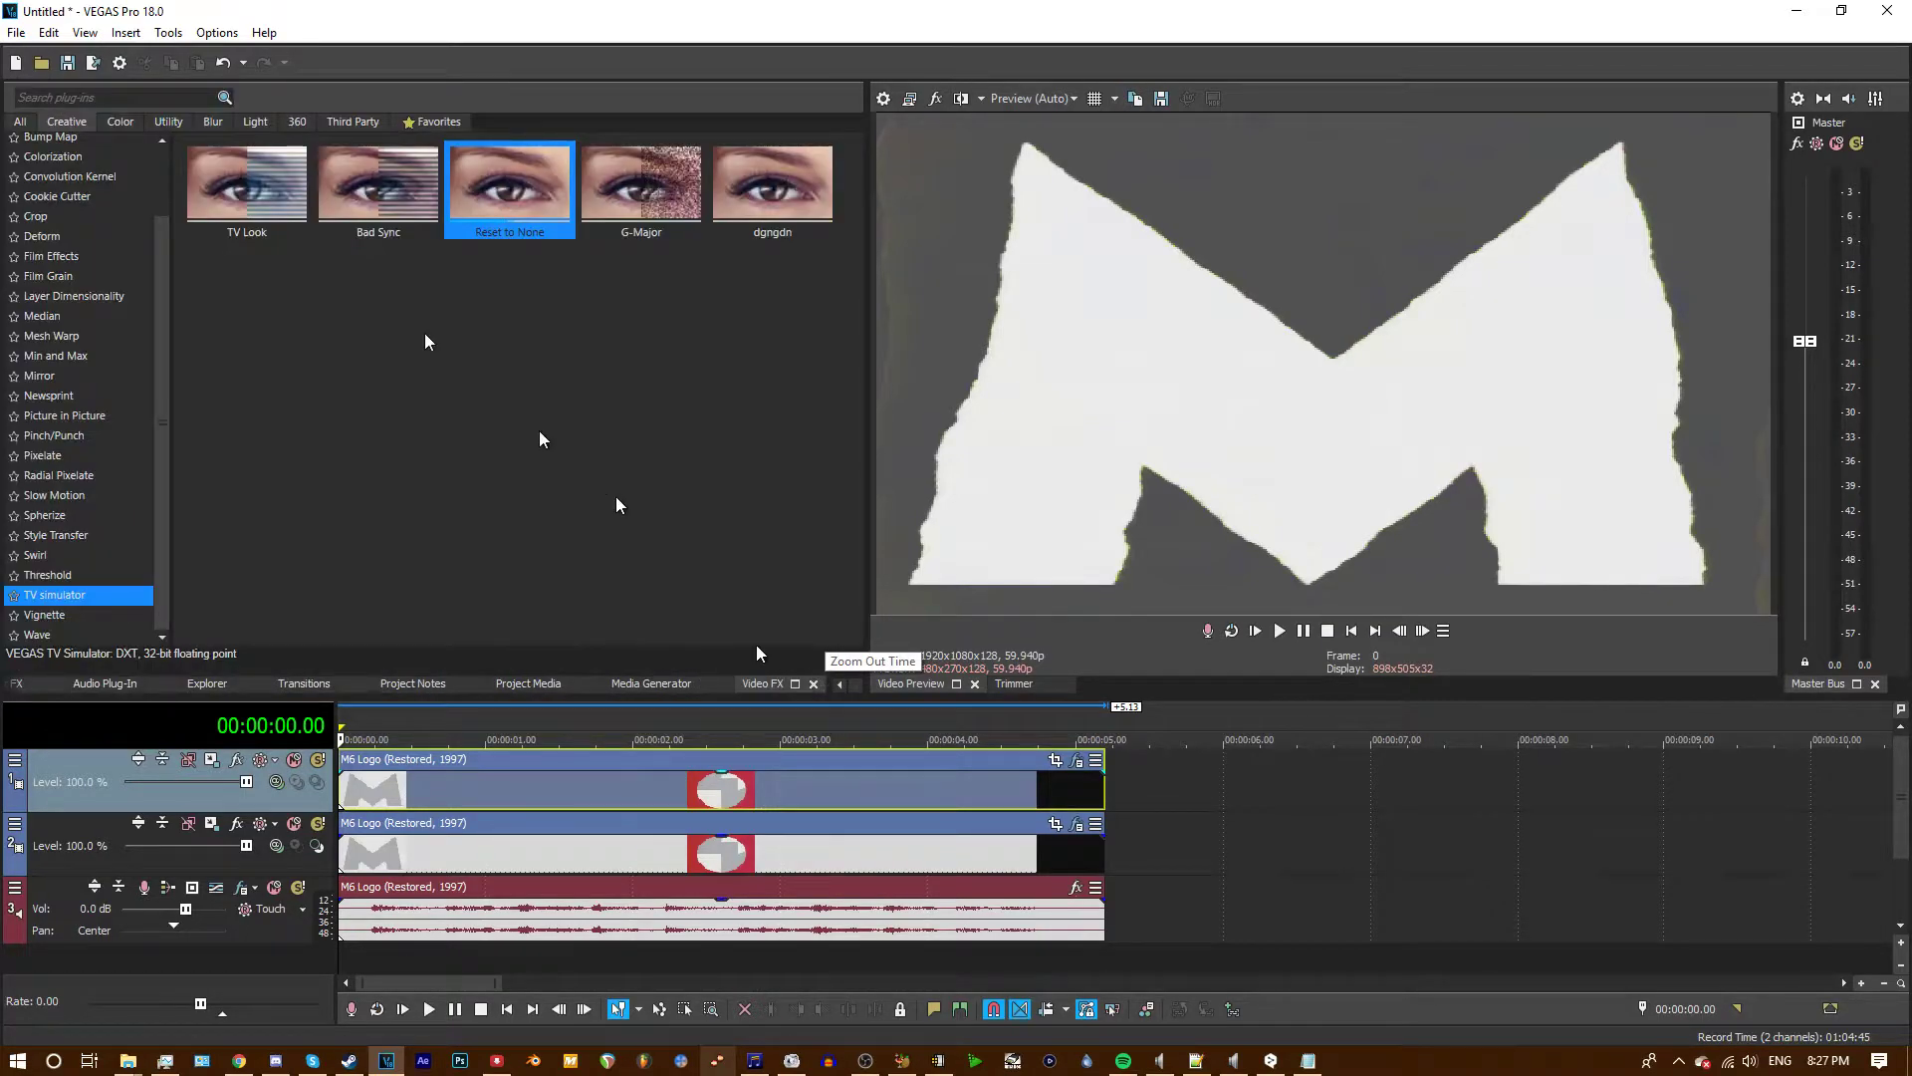
left_click(213, 121)
left_click_drag(204, 184, 697, 800)
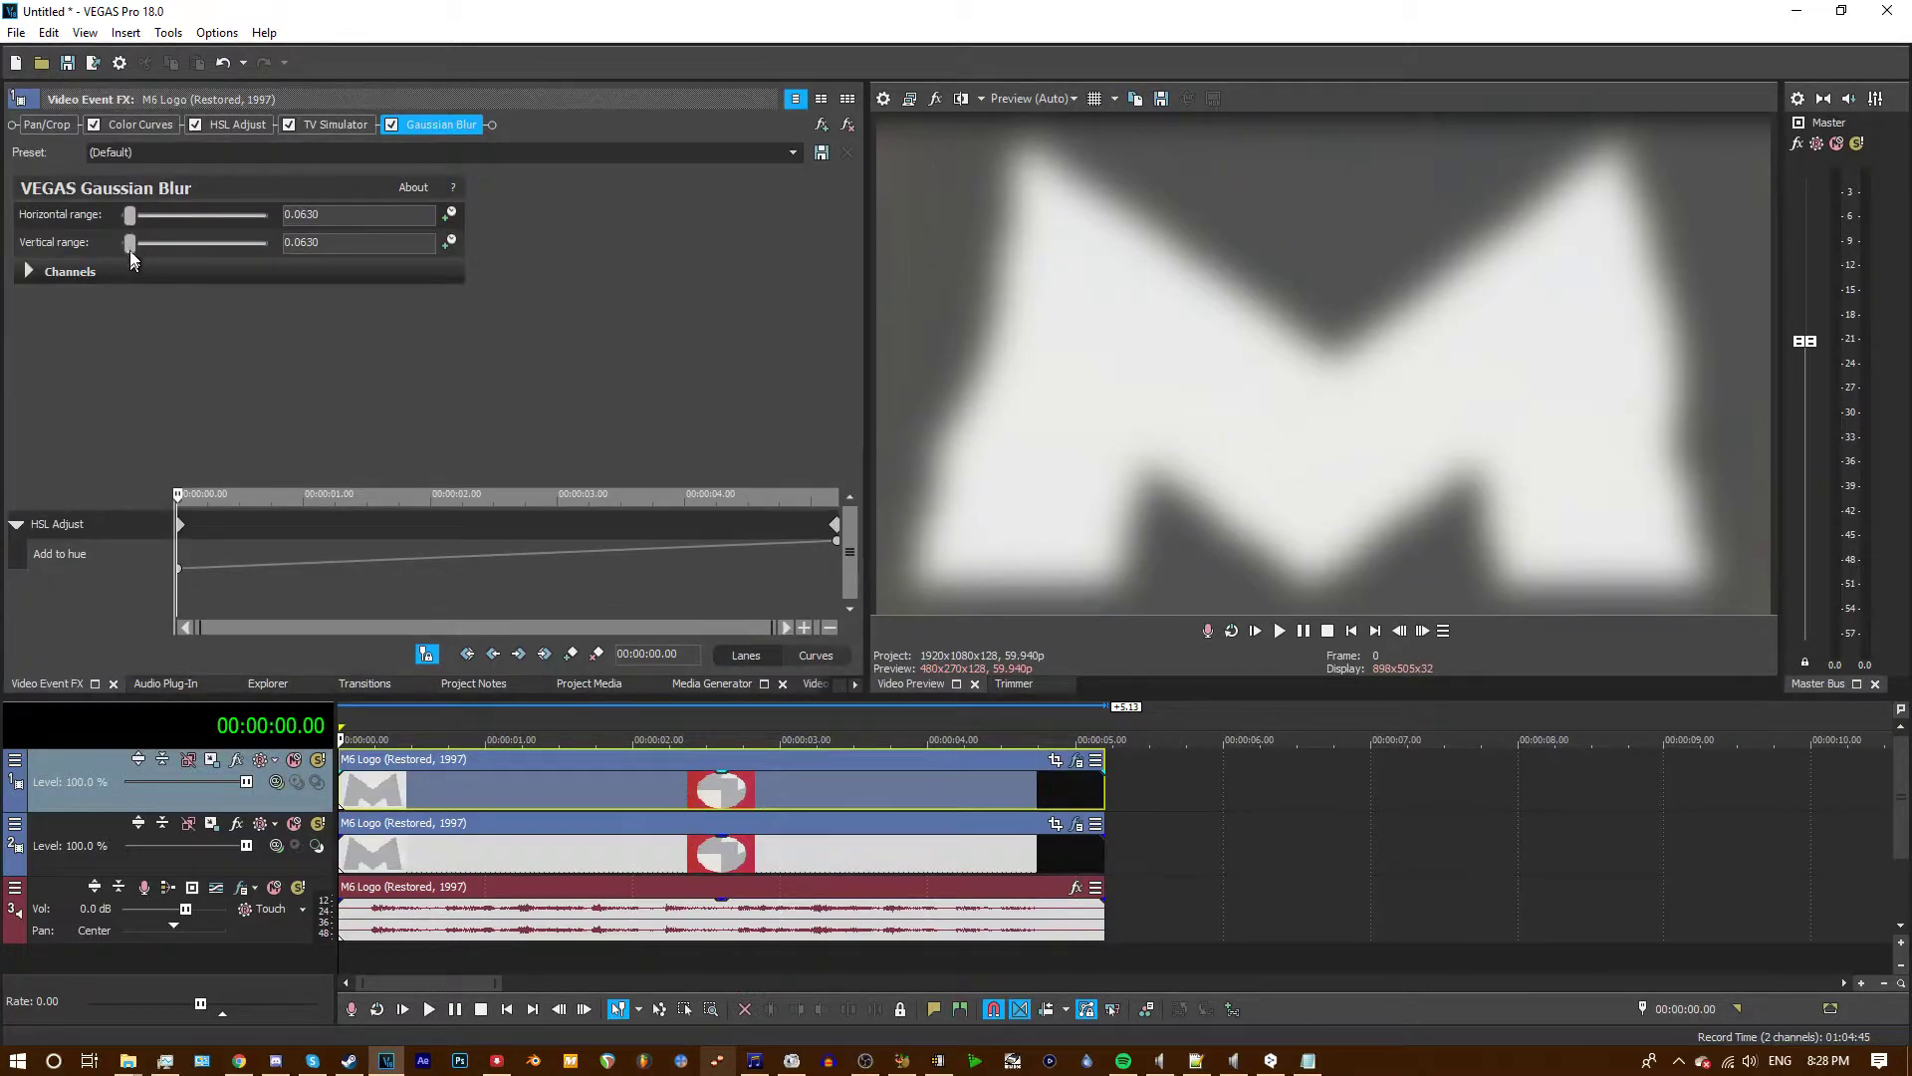
left_click_drag(130, 243, 121, 244)
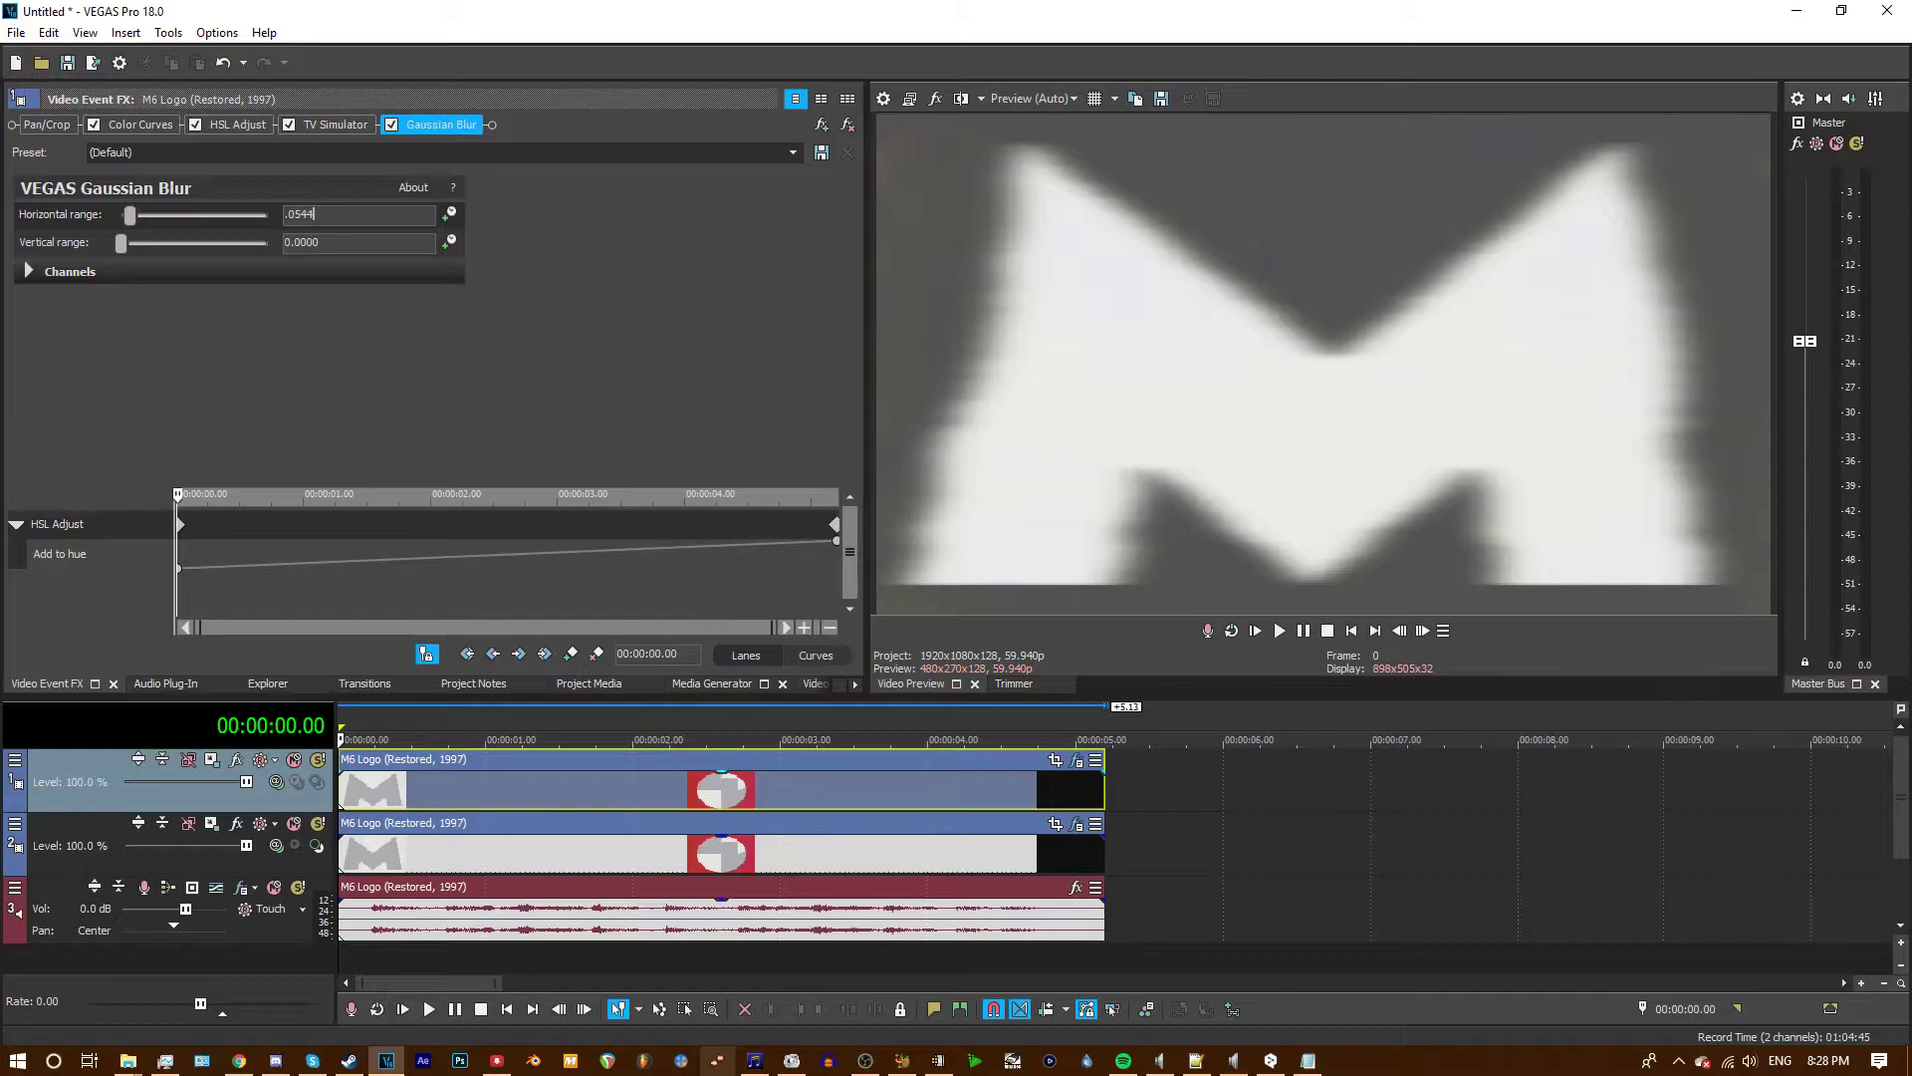
left_click(302, 214)
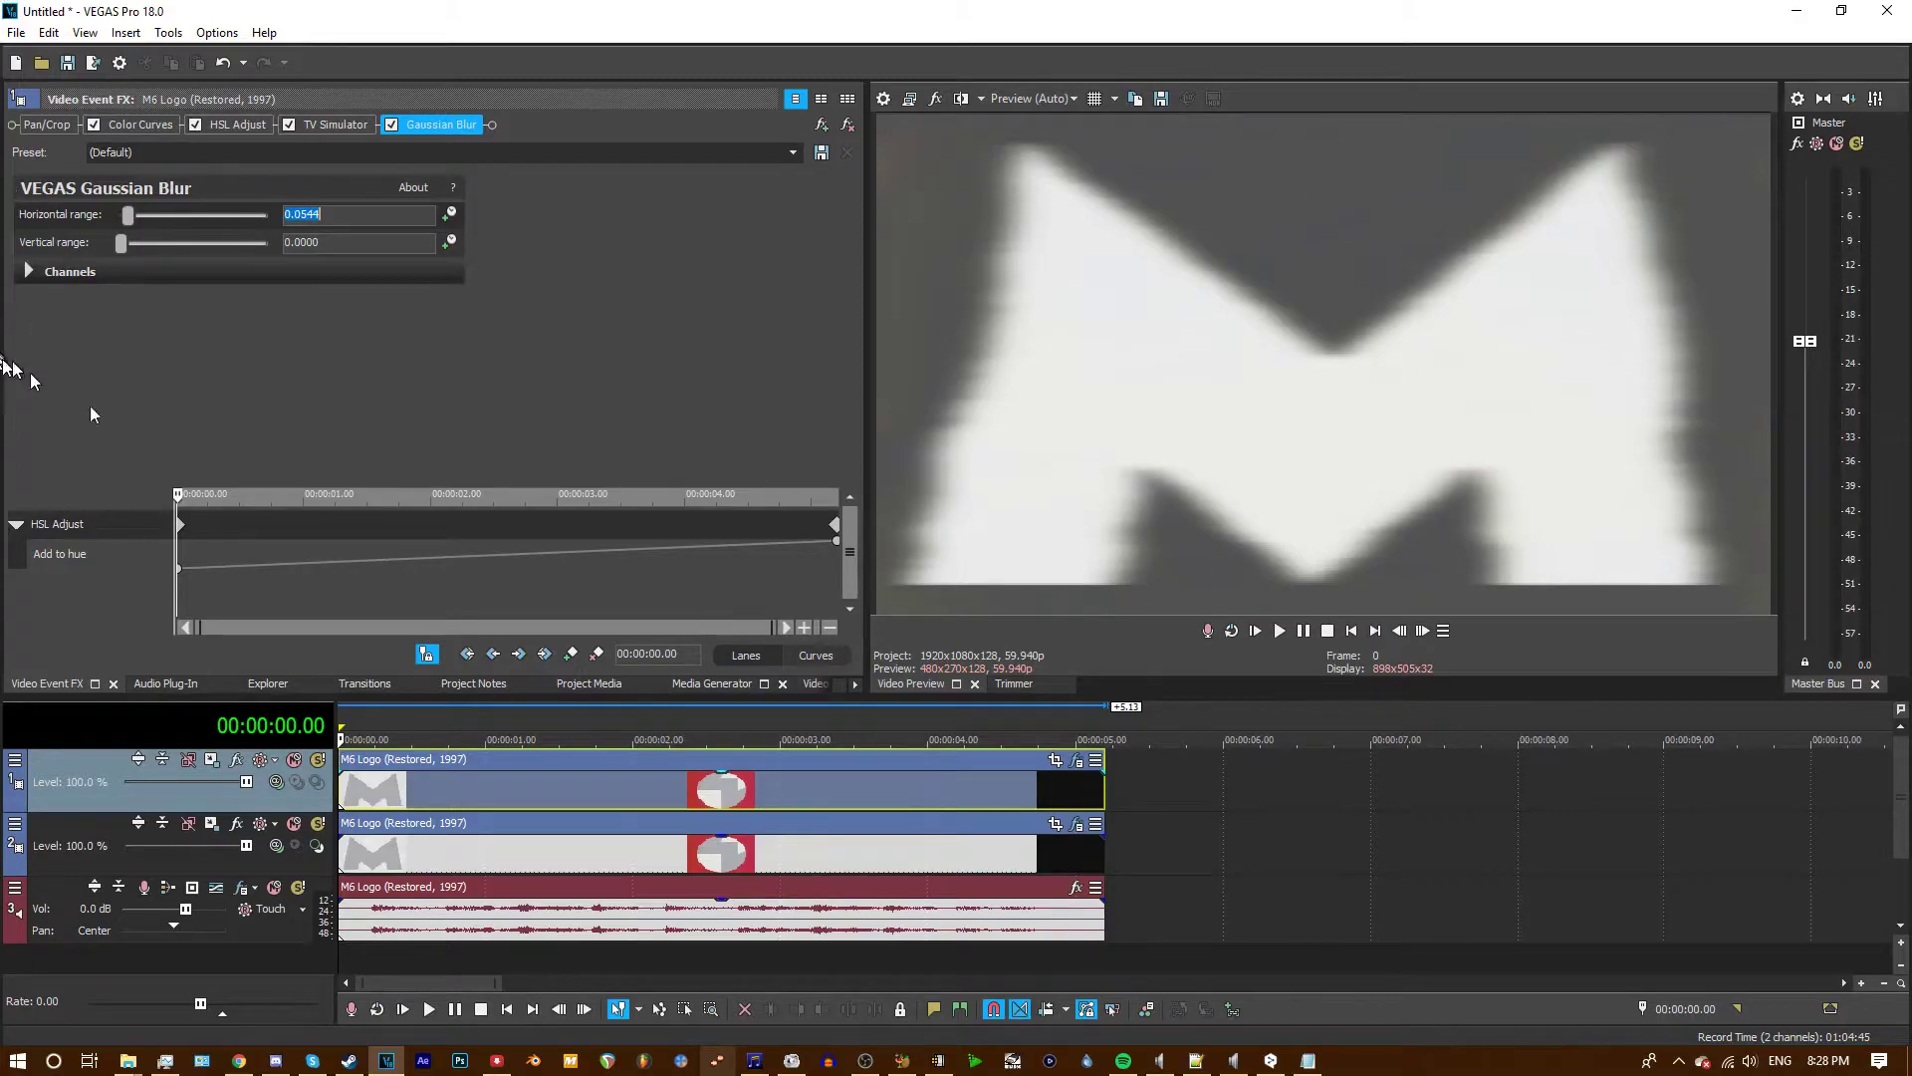
- Set the top video track's compositing mode to Difference Squared
left_click(276, 784)
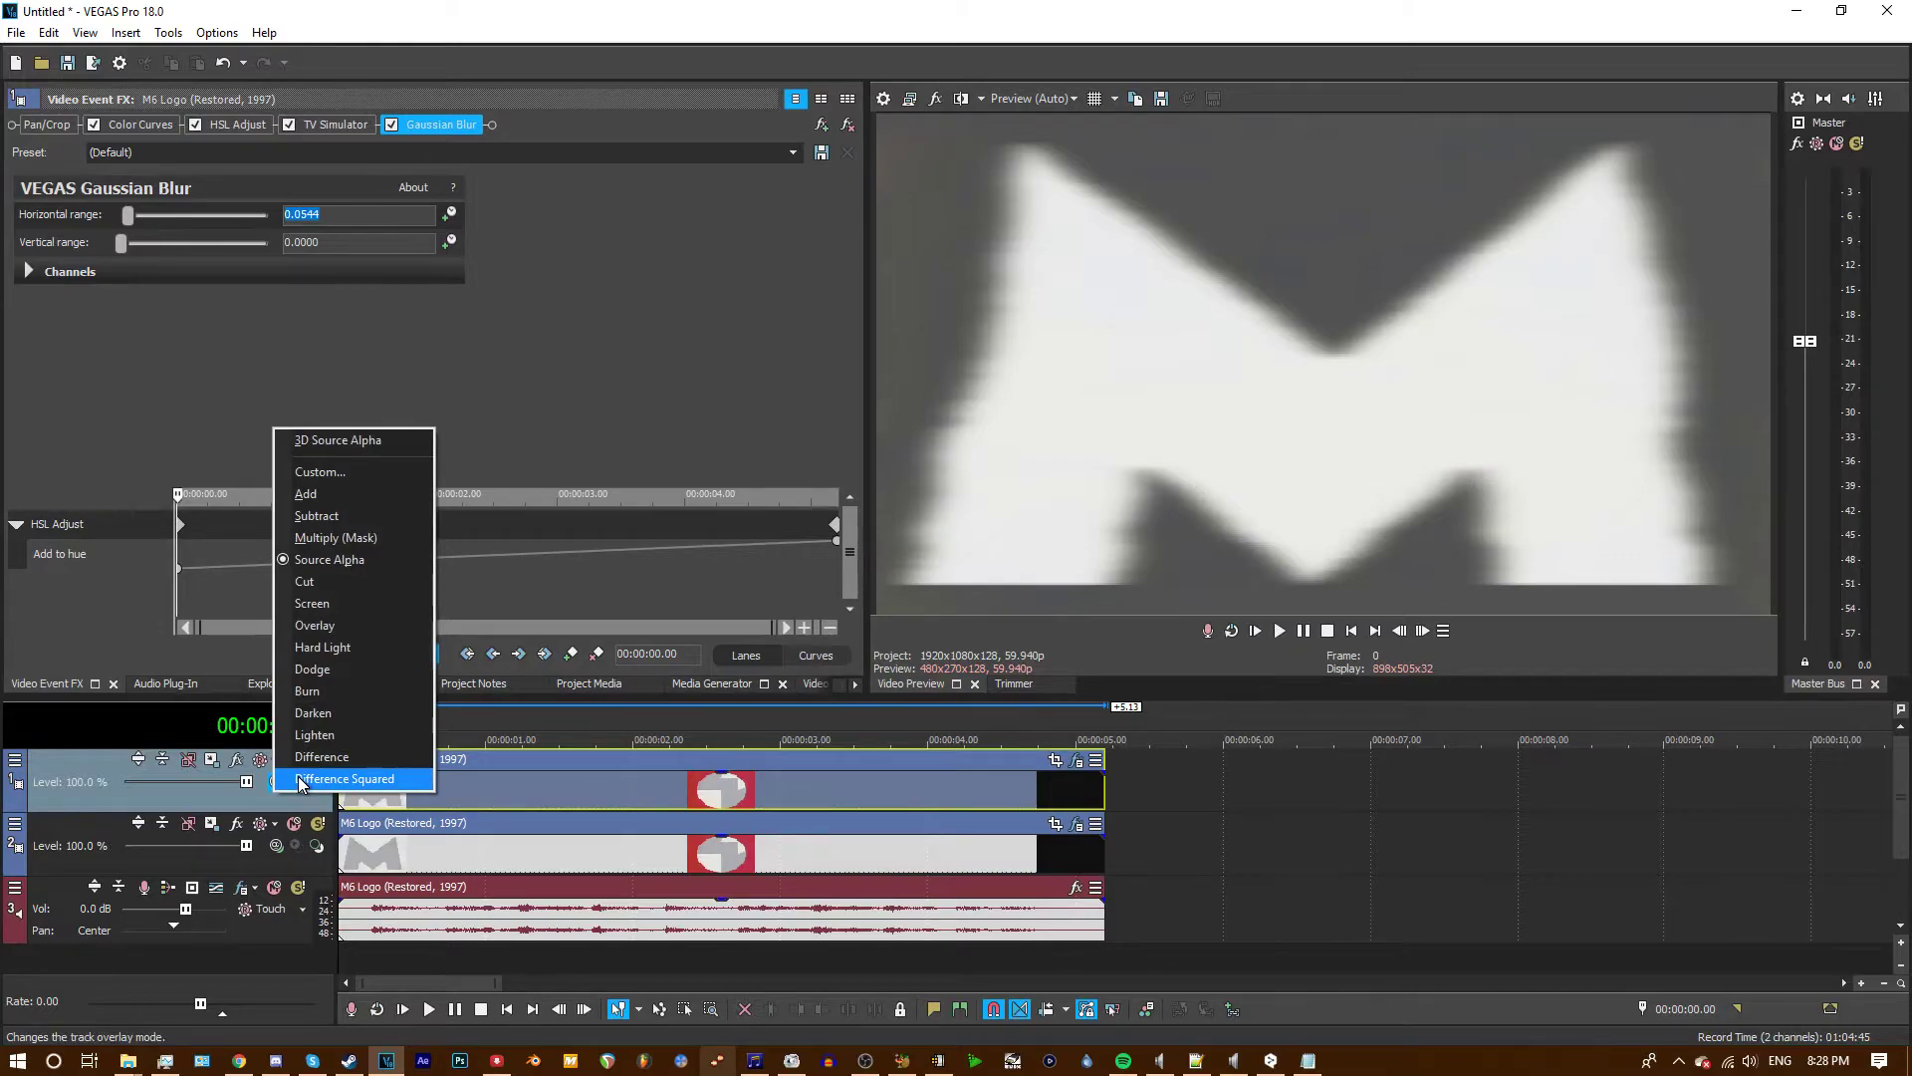
left_click(301, 780)
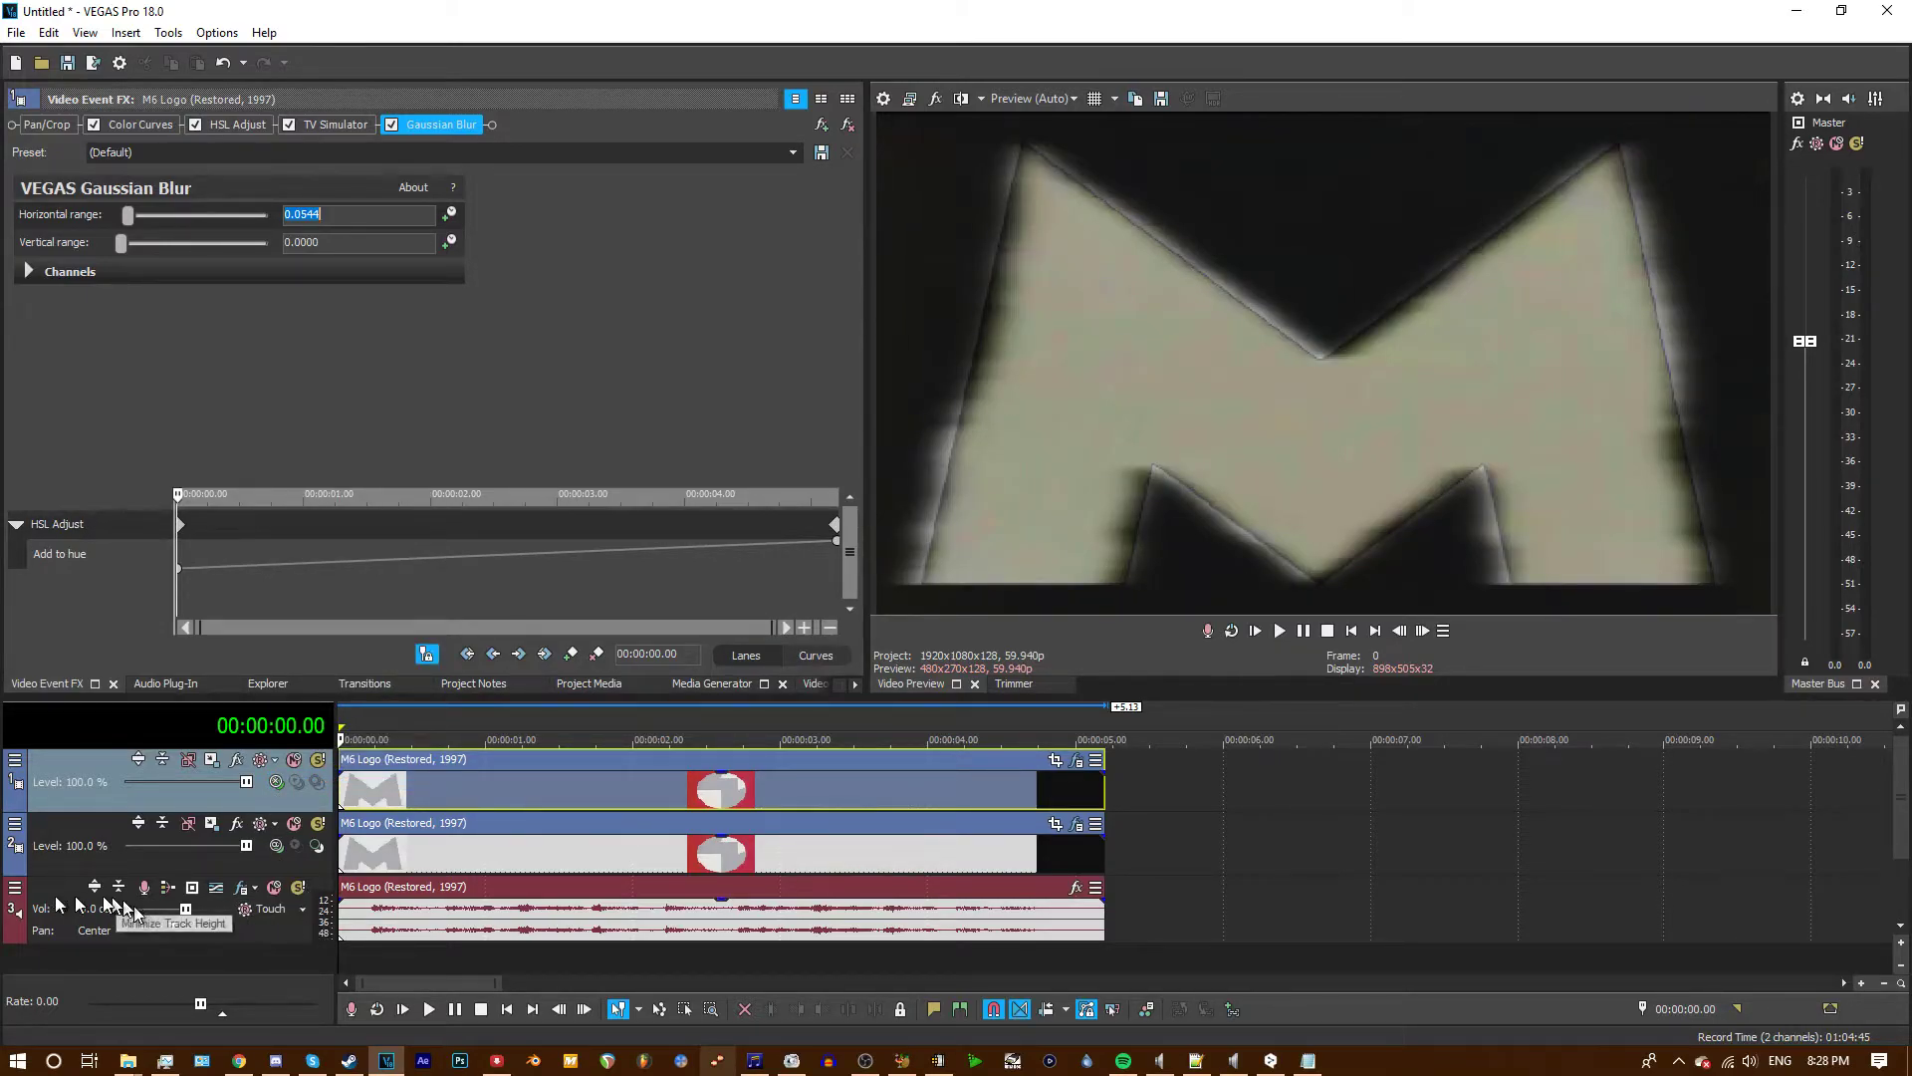
left_click(57, 930)
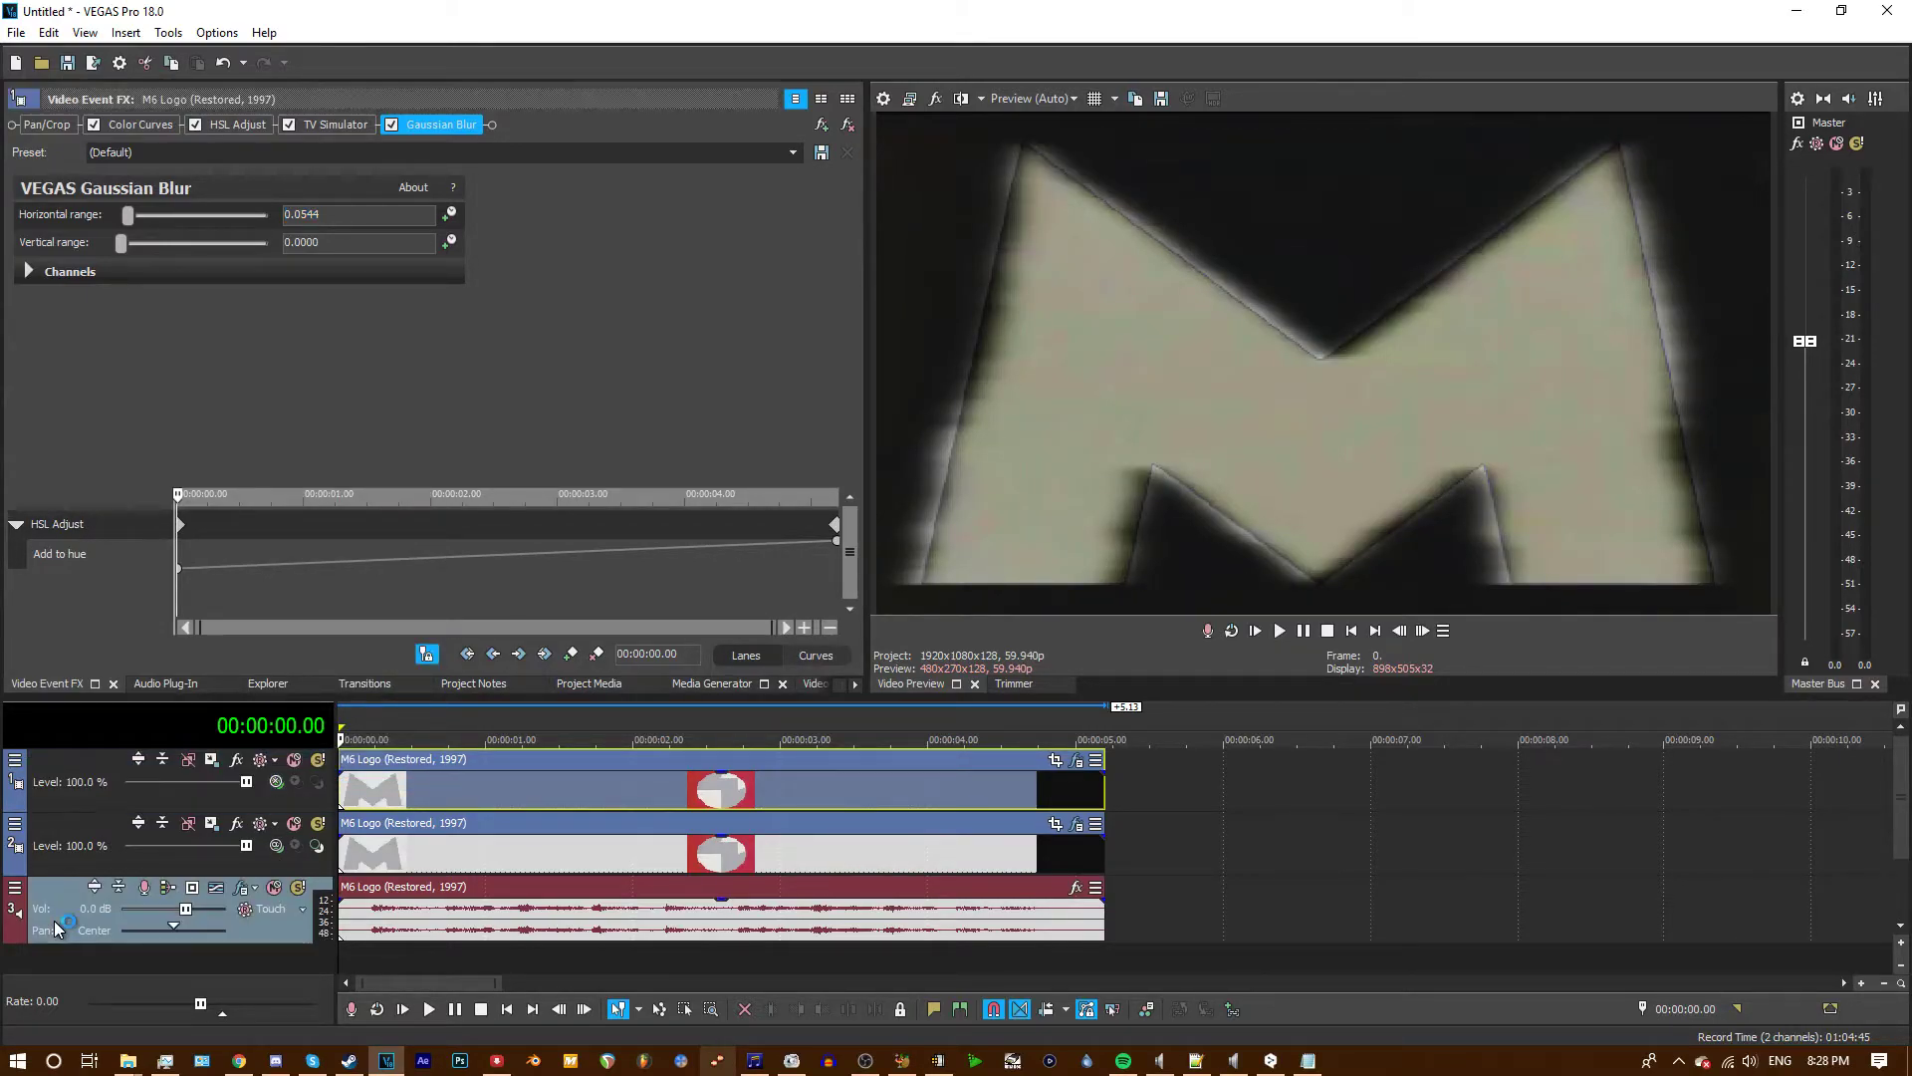
- Turn on the audio event's Switches option from its context menu
right_click(408, 934)
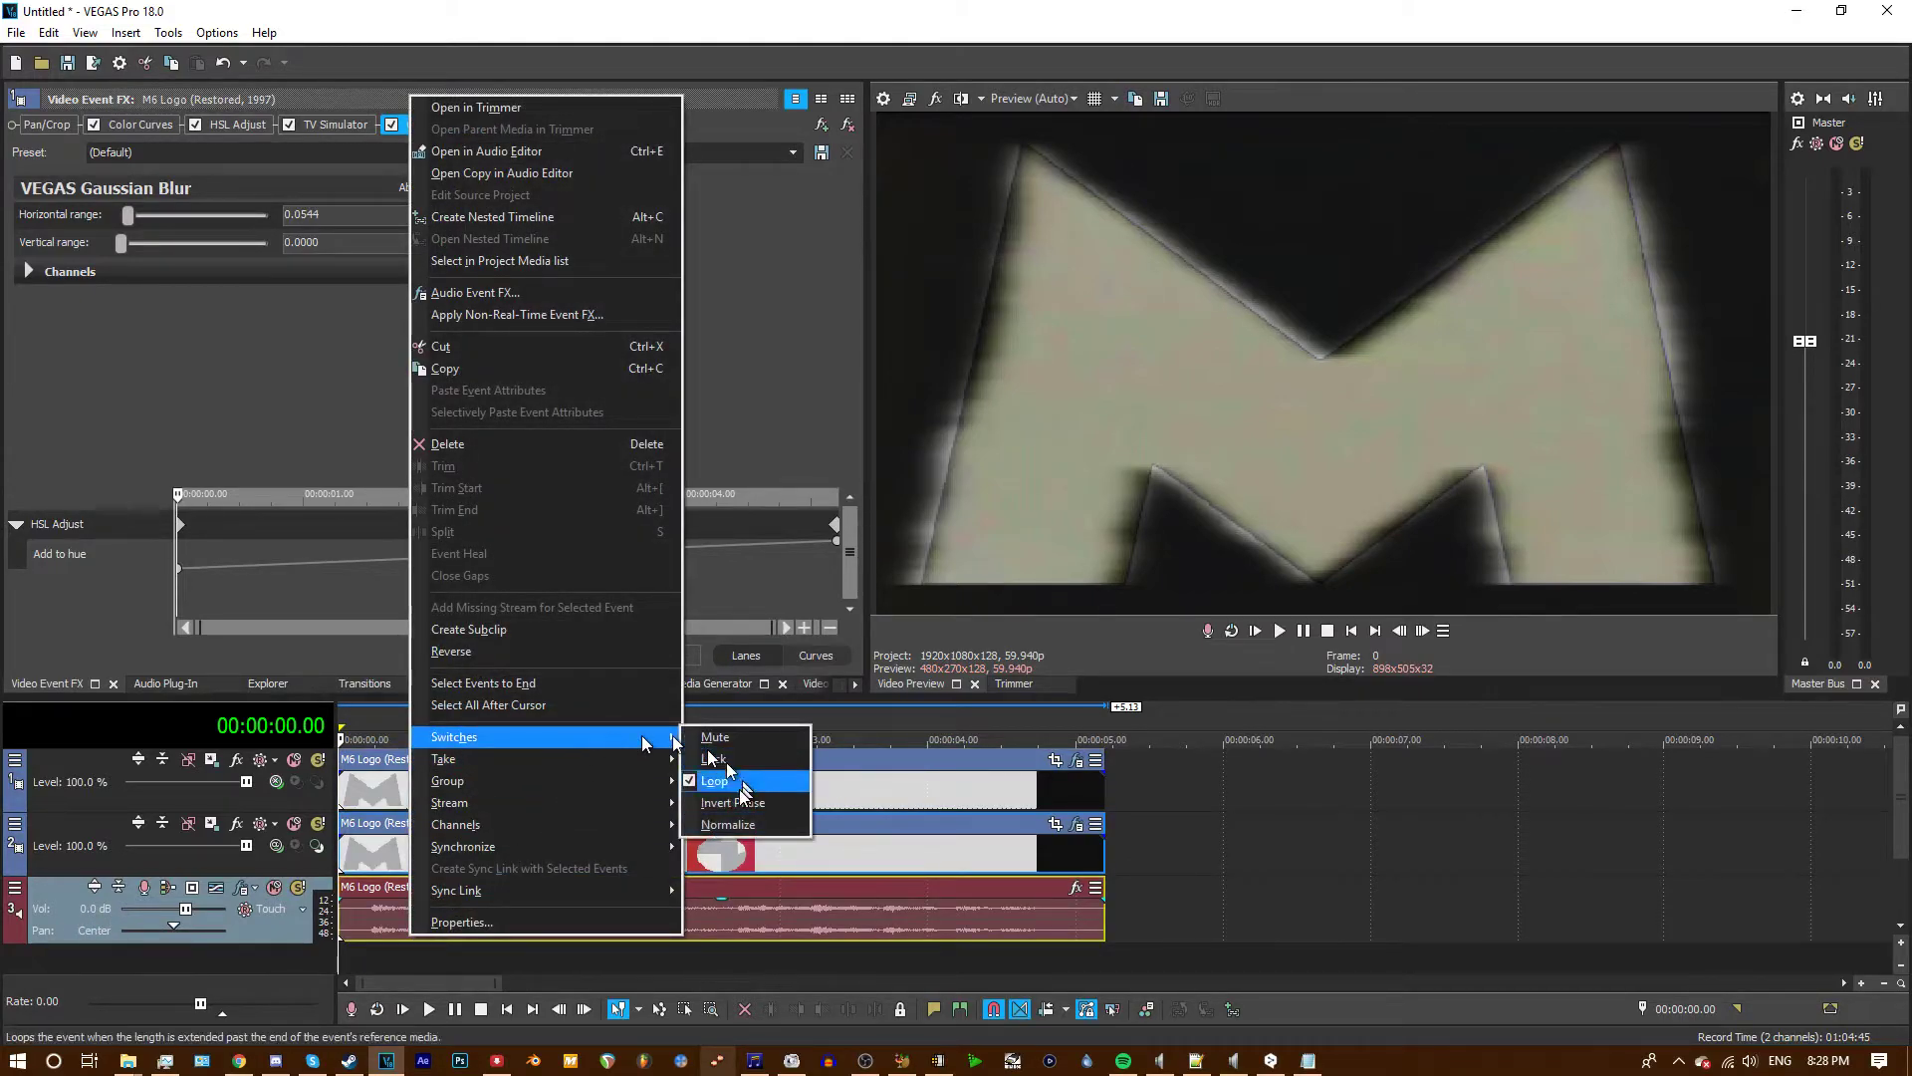
left_click(717, 797)
scroll(563, 958, "down", 2)
scroll(563, 958, "up", 4)
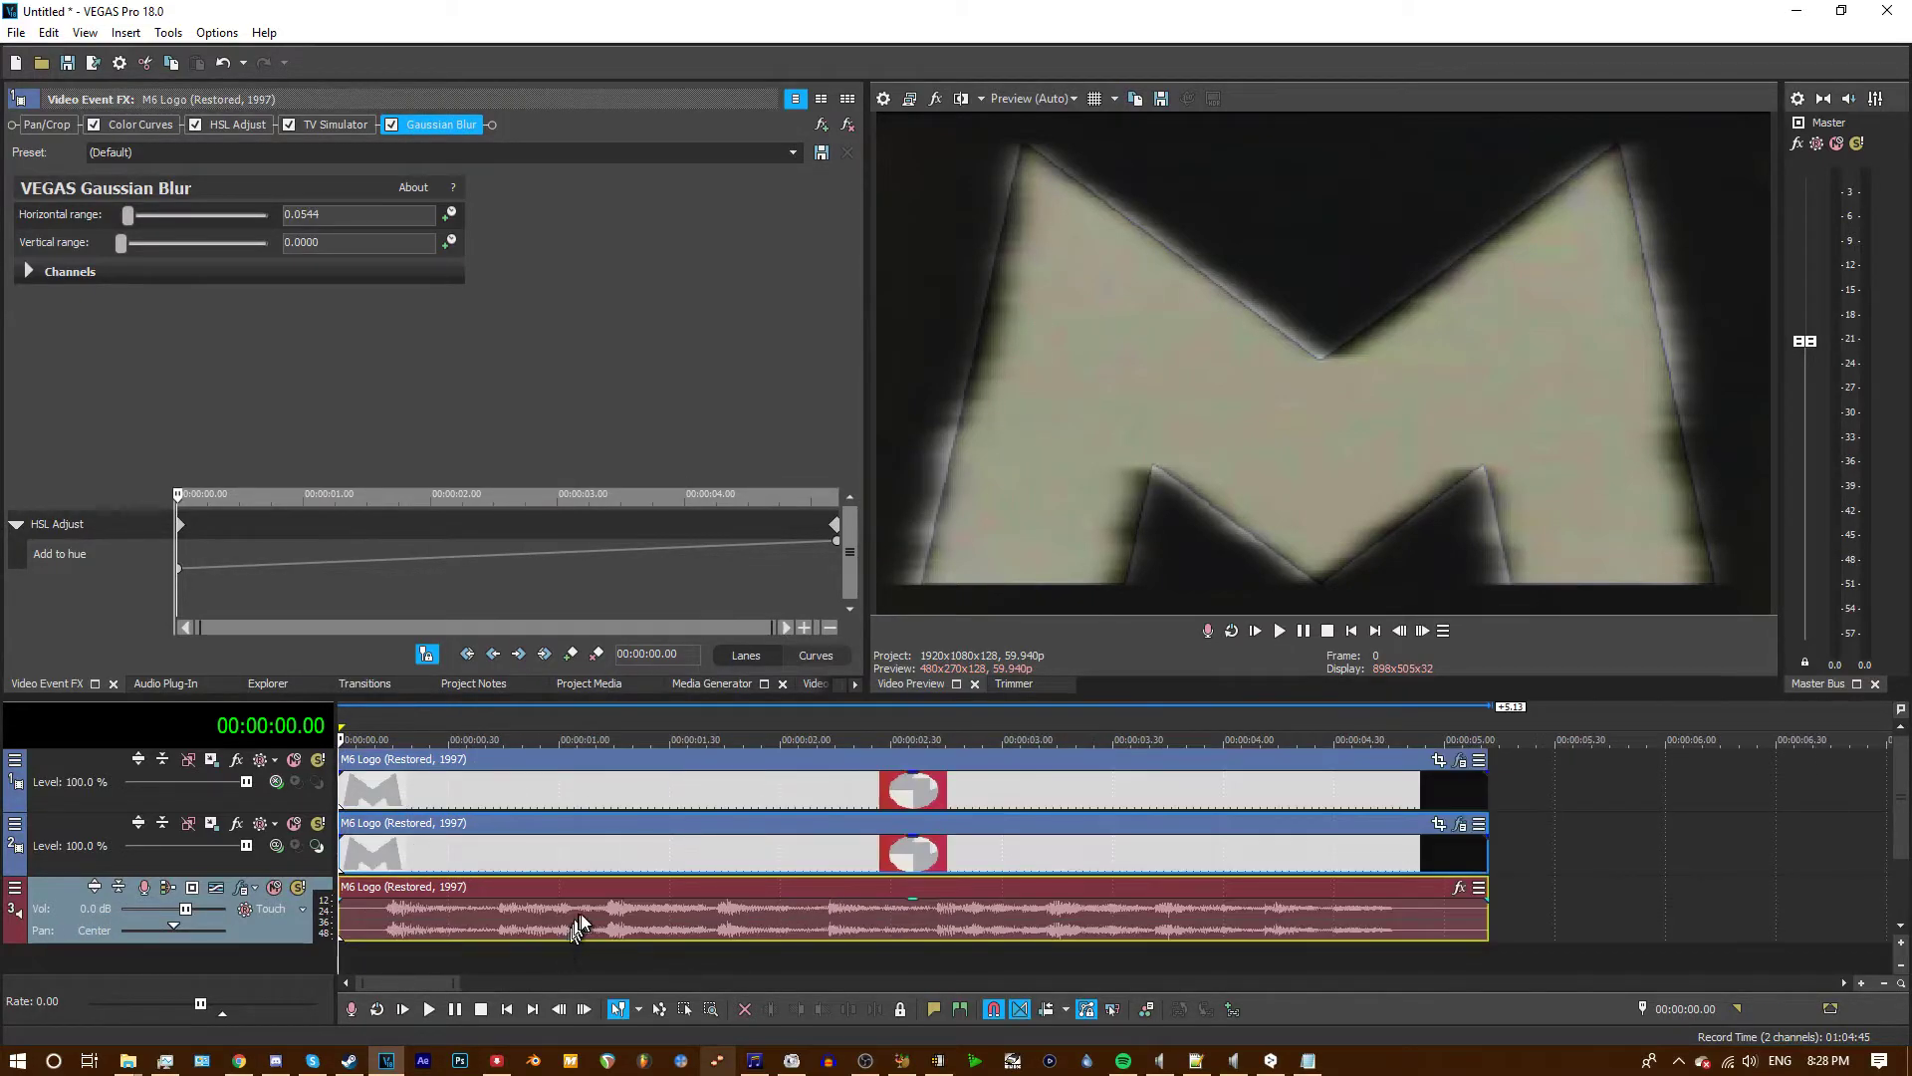
scroll(579, 948, "down", 3)
right_click(577, 920)
key("Escape")
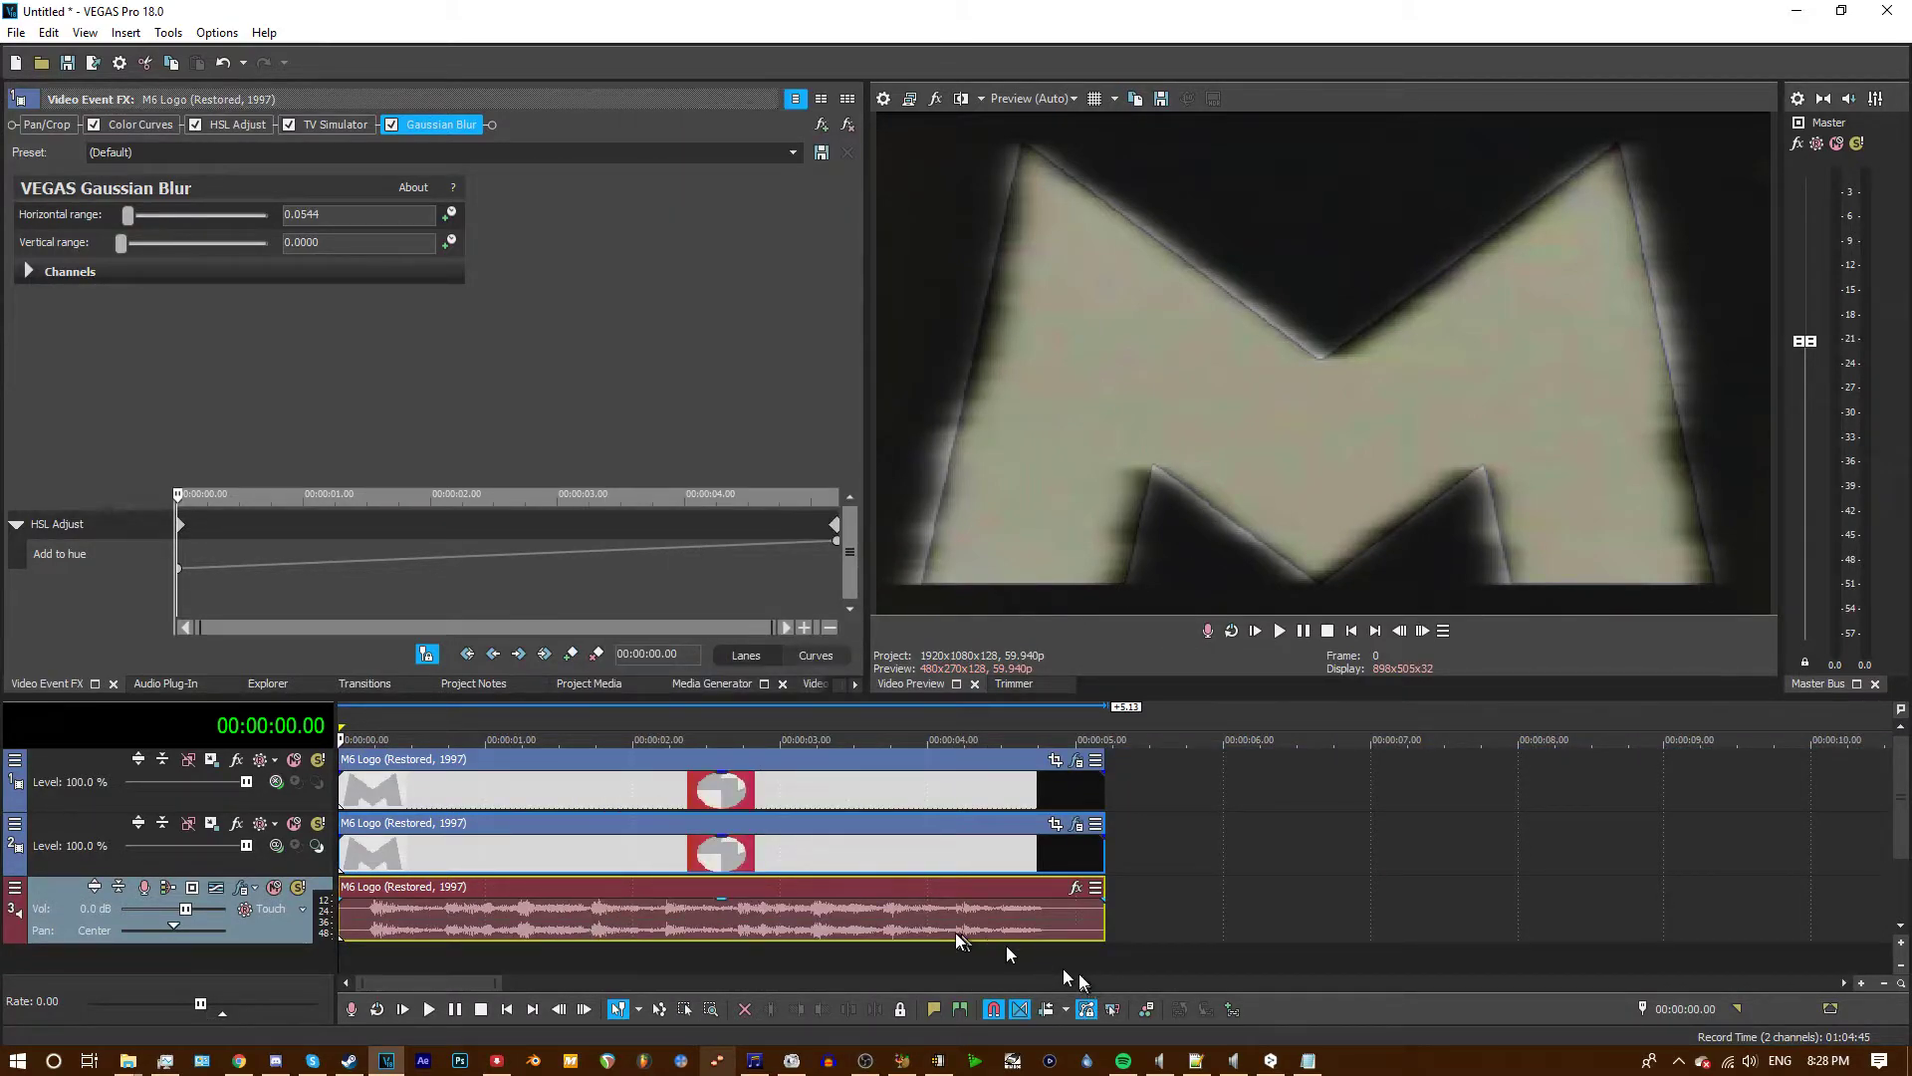
- Select the M6 Logo audio clip and open its Audio Event FX Plug-In Chooser
left_click(953, 742)
left_click(1351, 631)
left_click(1070, 886)
left_click(1077, 888)
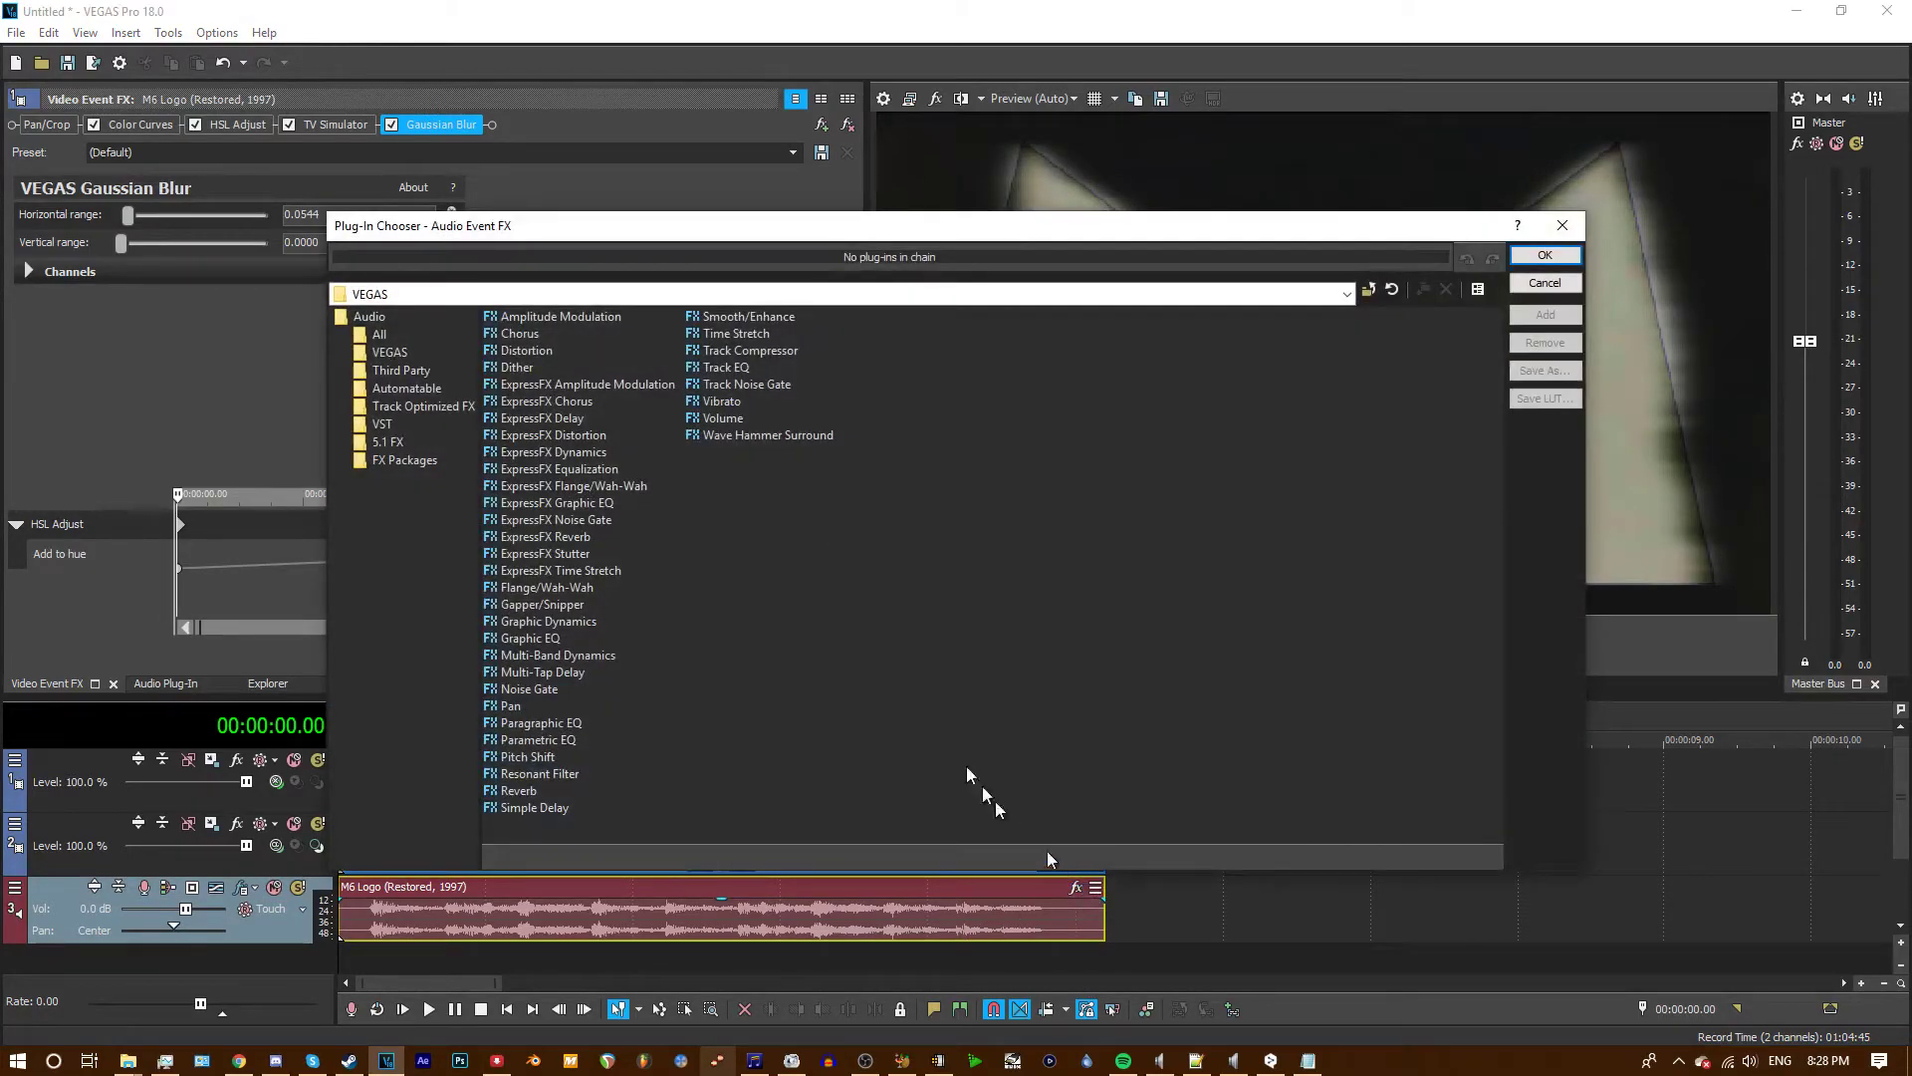
- Add ExpressFX Delay then ExpressFX Chorus to the audio clip's chain and confirm with OK
double_click(568, 418)
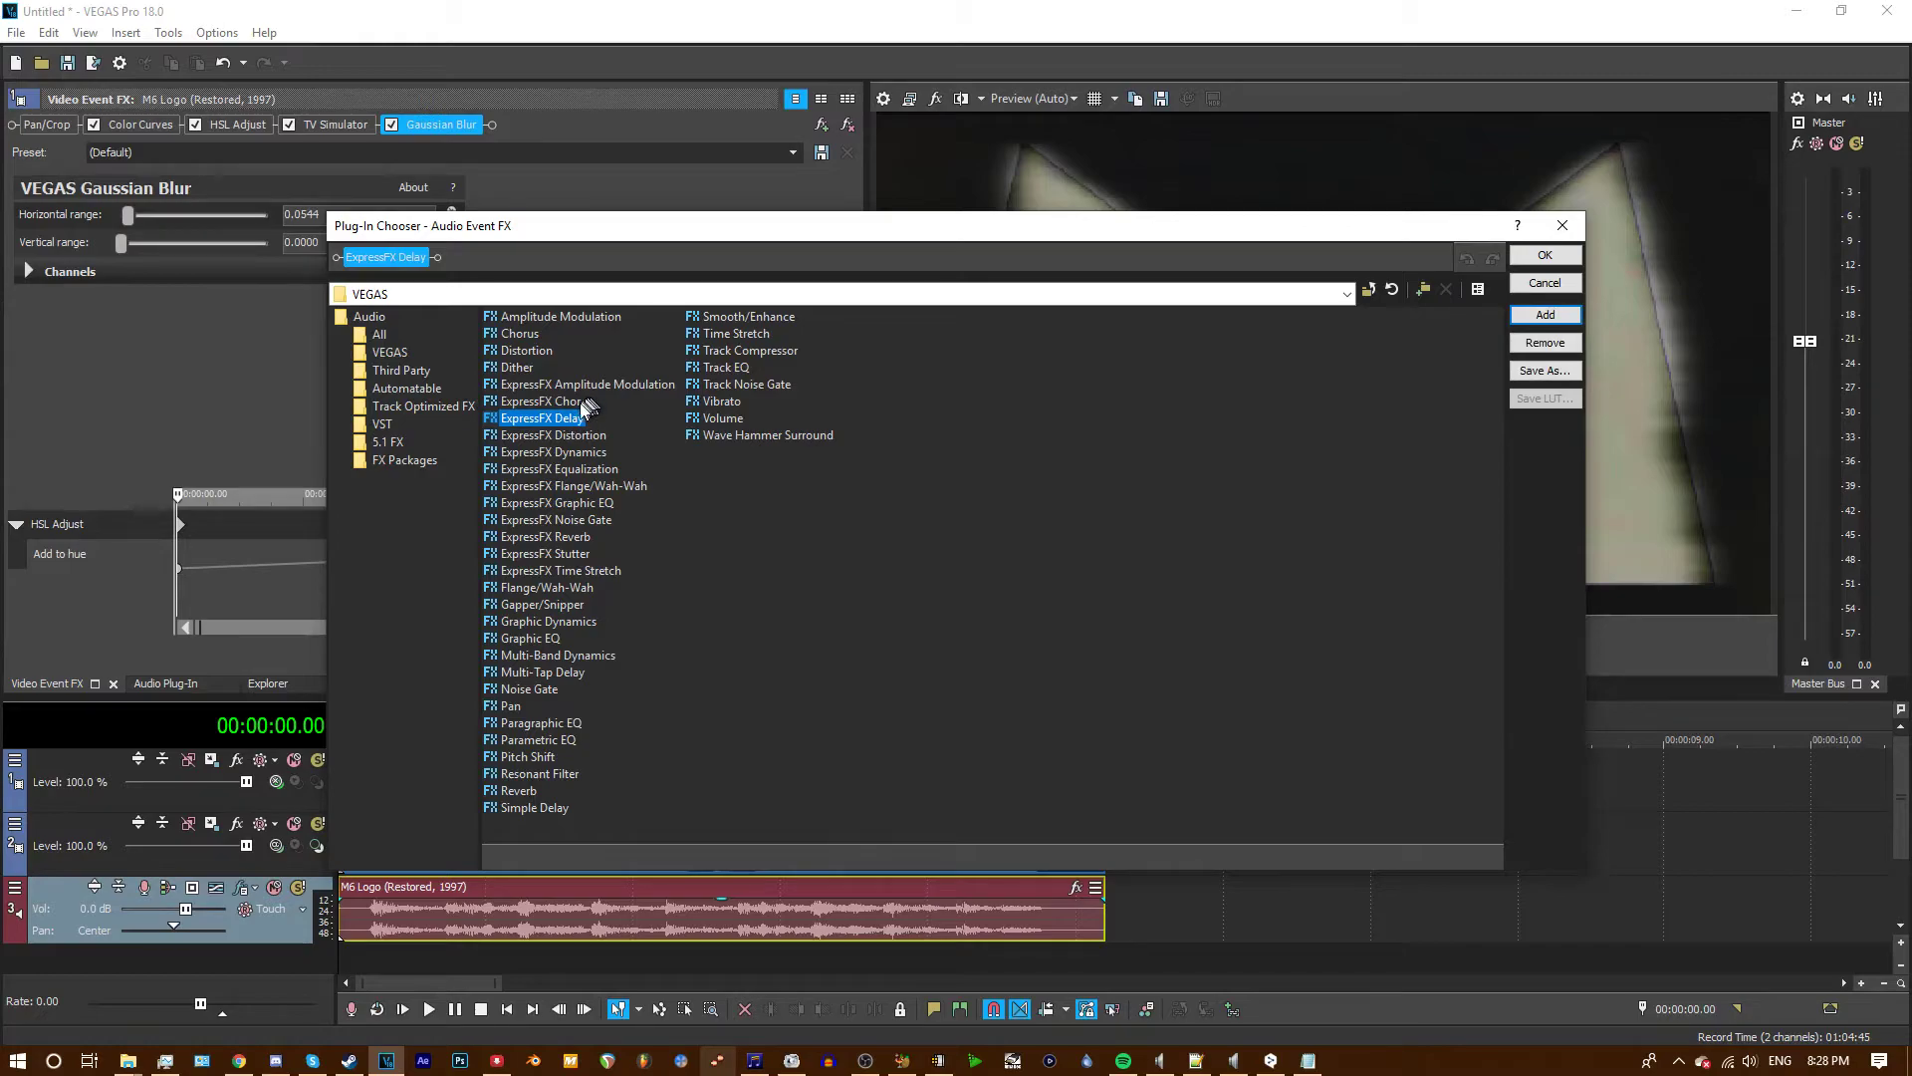
double_click(579, 403)
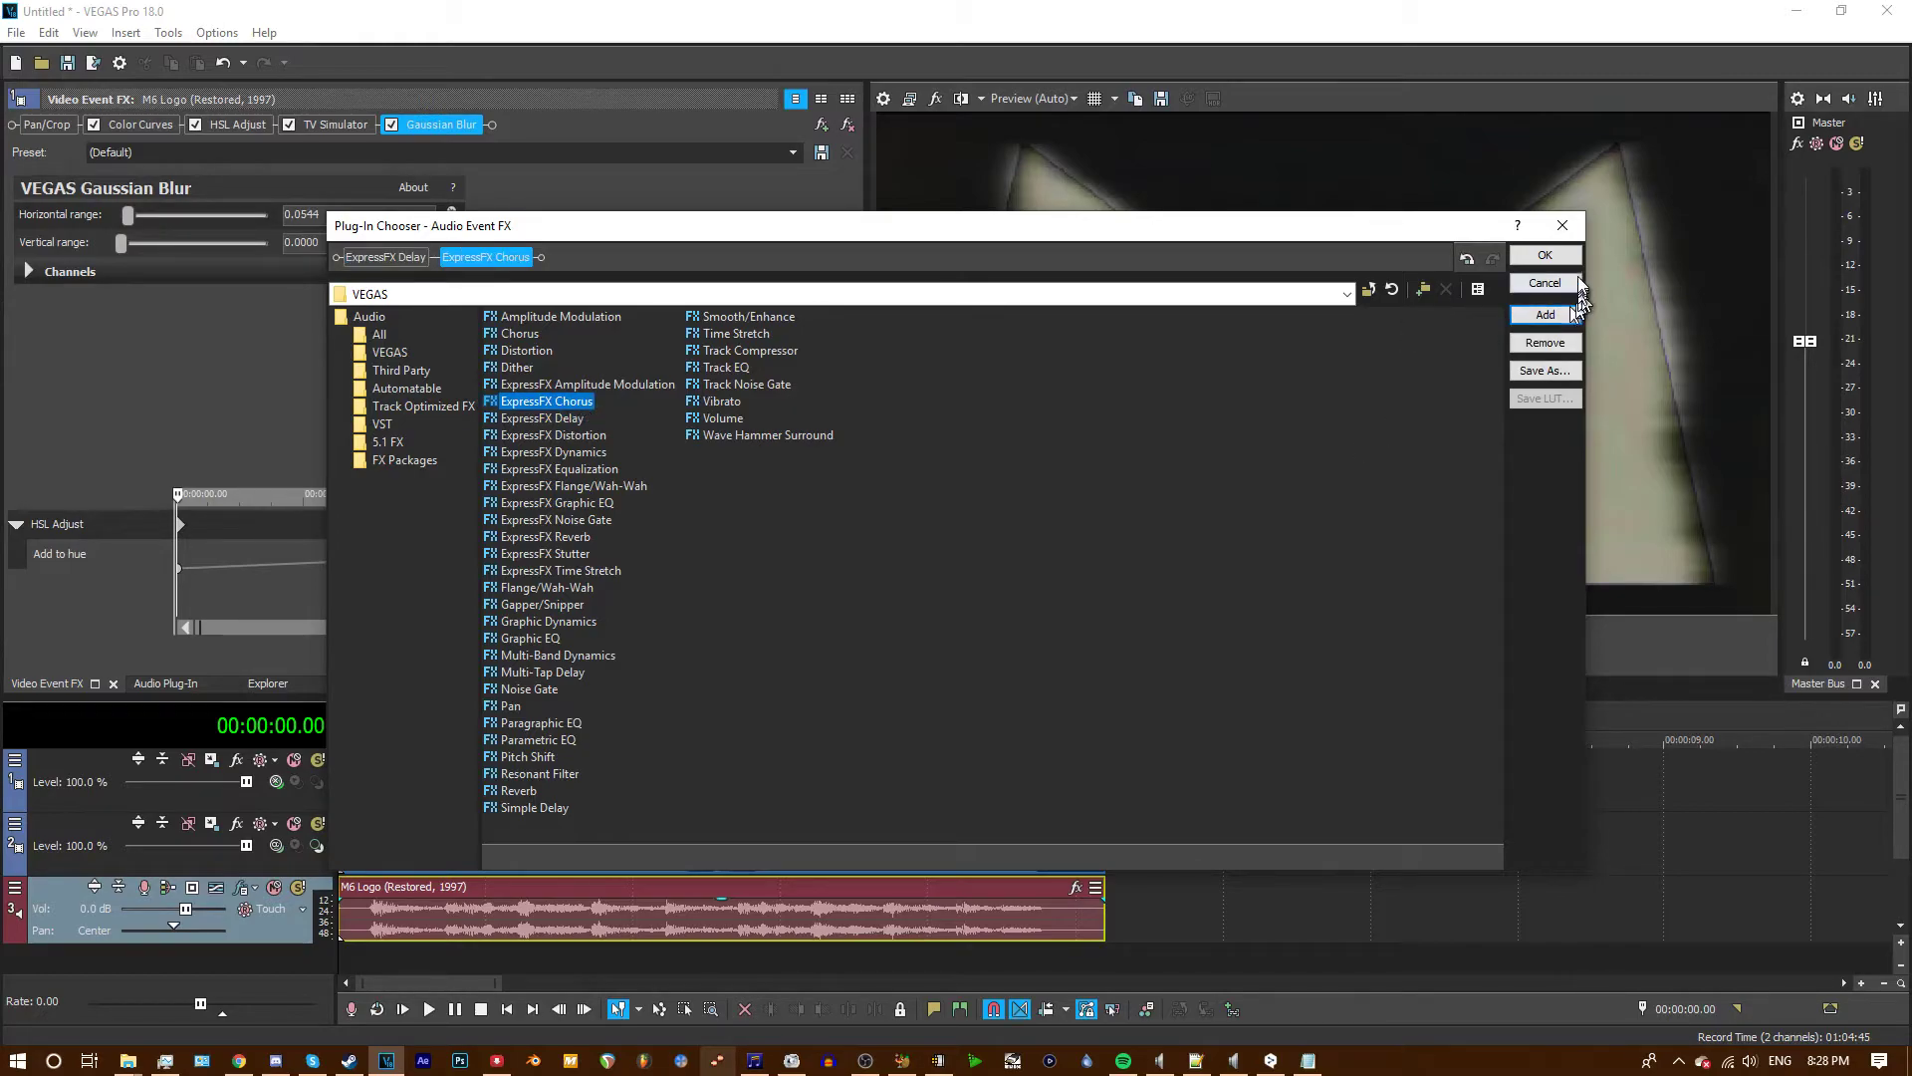
left_click(1554, 258)
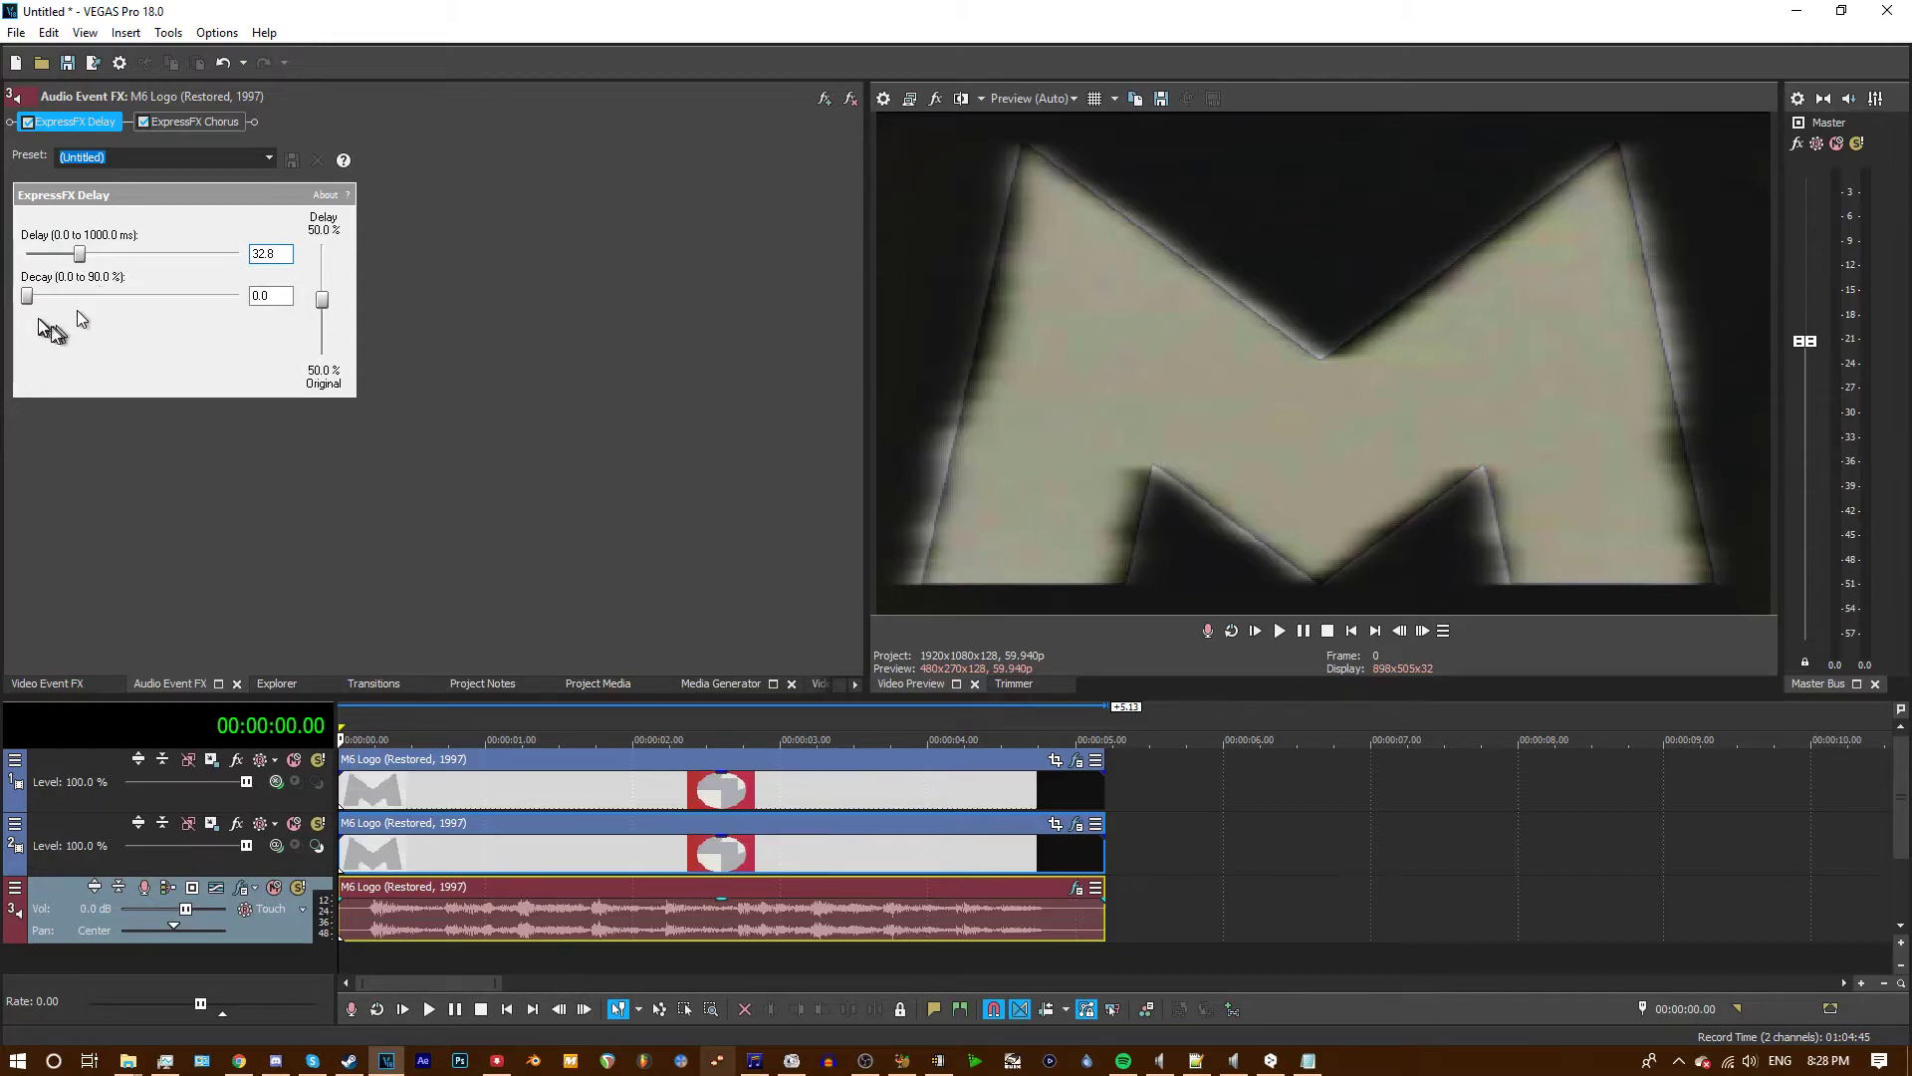
- Set ExpressFX Delay decay to 90 and ExpressFX Chorus size to 3
left_click_drag(27, 295, 239, 296)
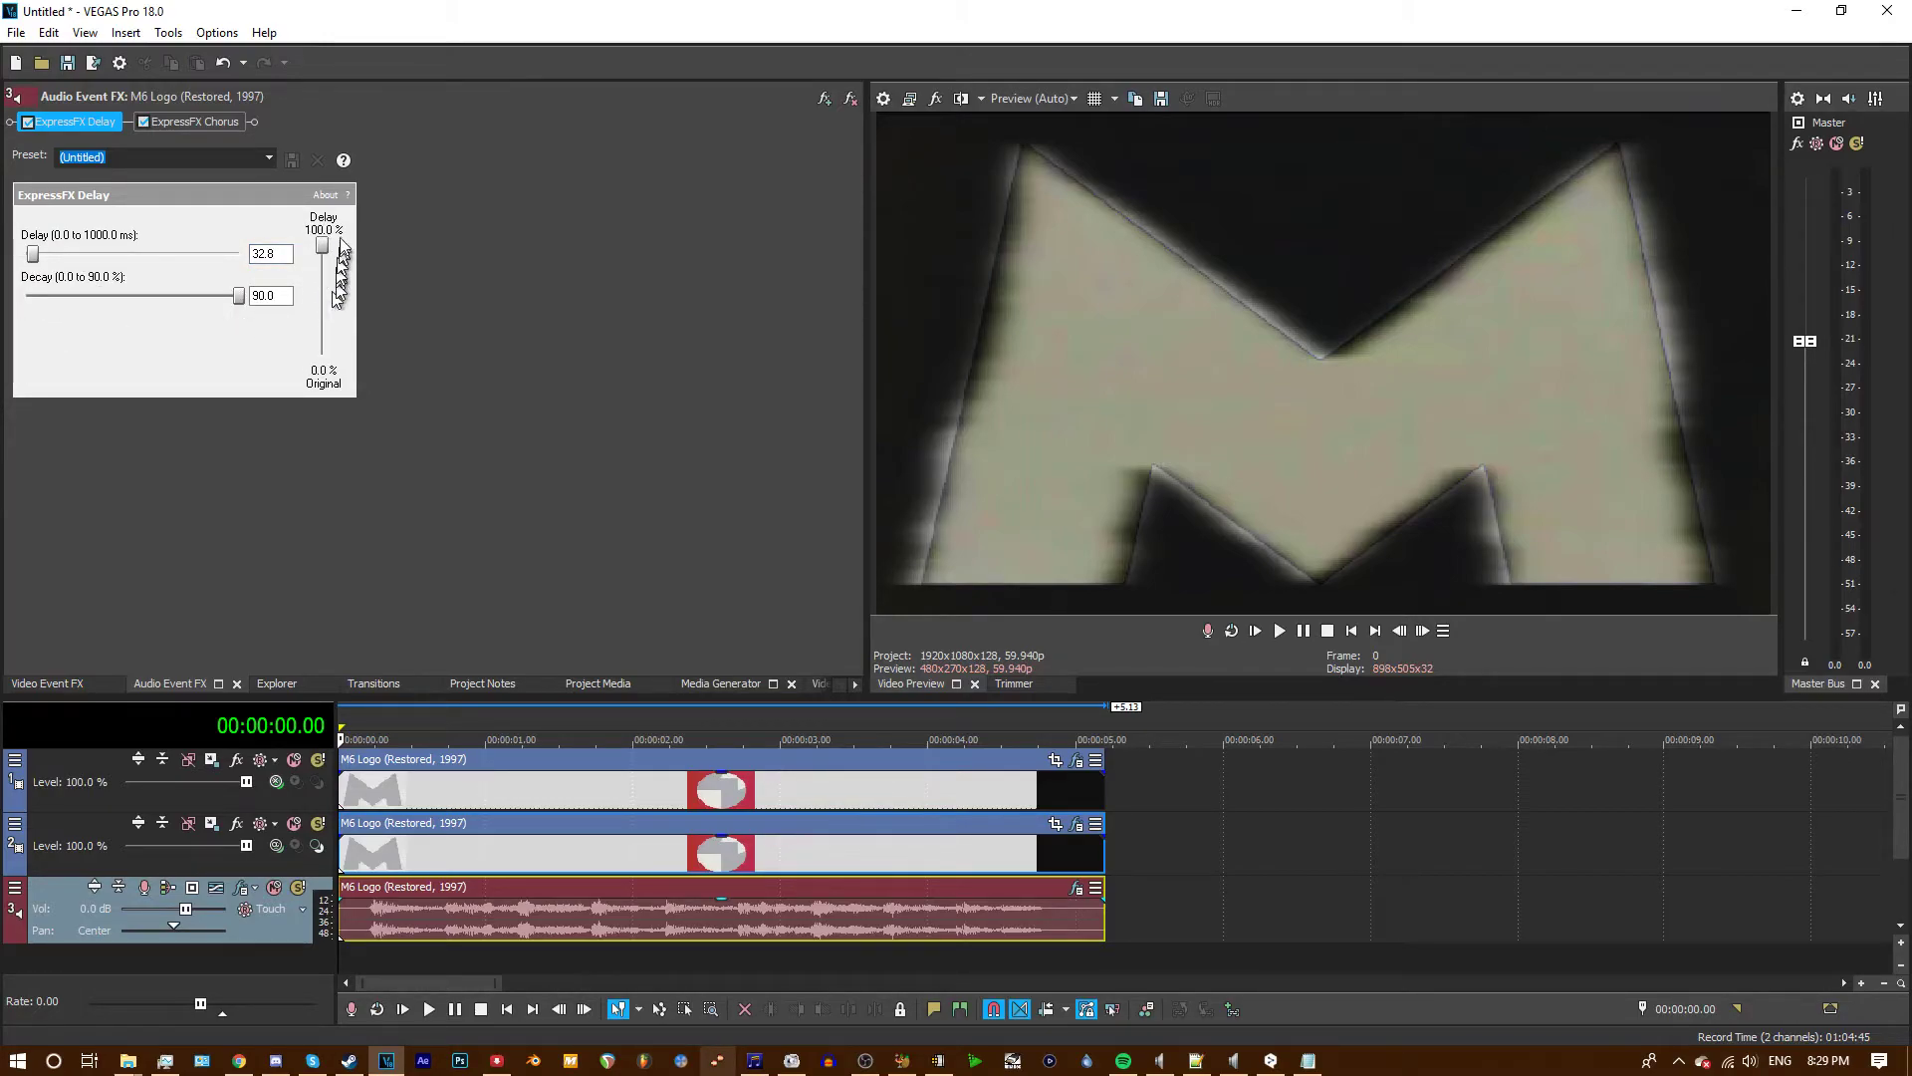
left_click(211, 123)
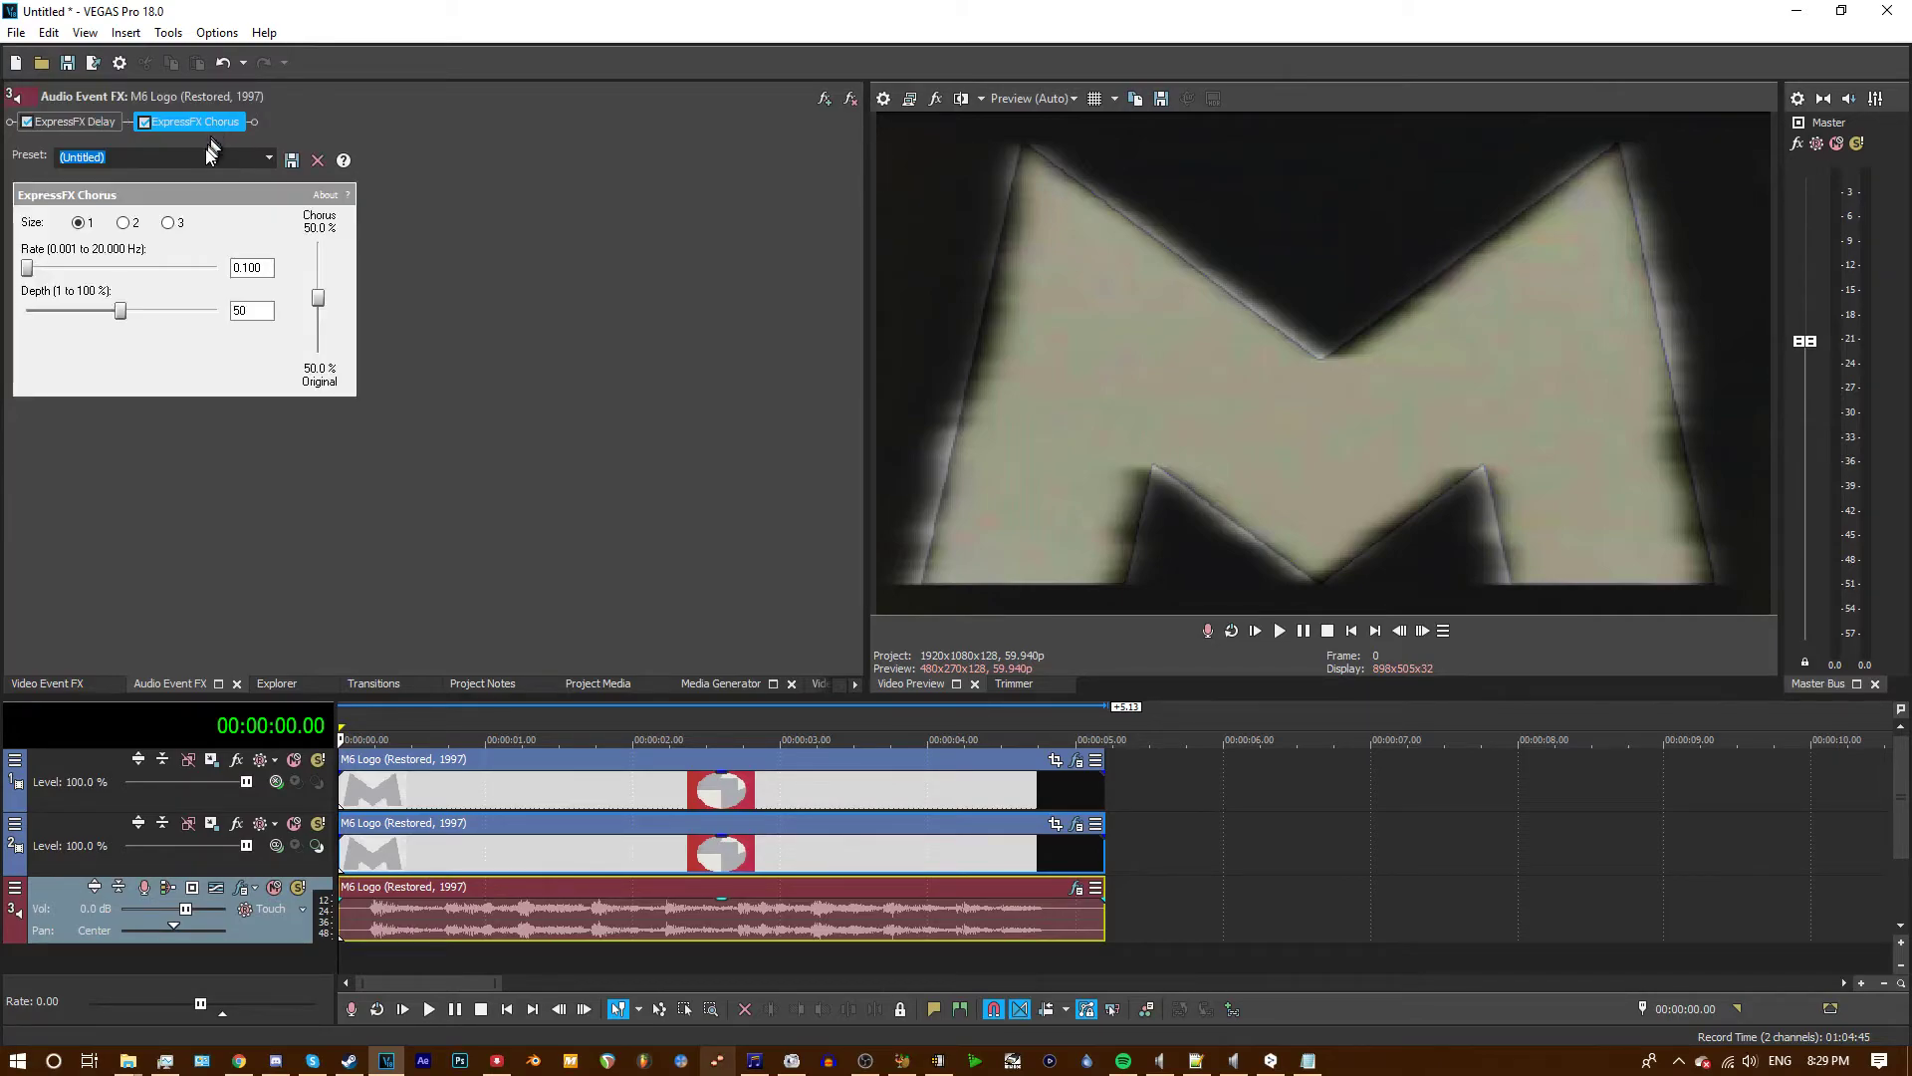
left_click(169, 224)
- Lower the top video clip's opacity to 89% and return playback to the start
left_click(668, 796)
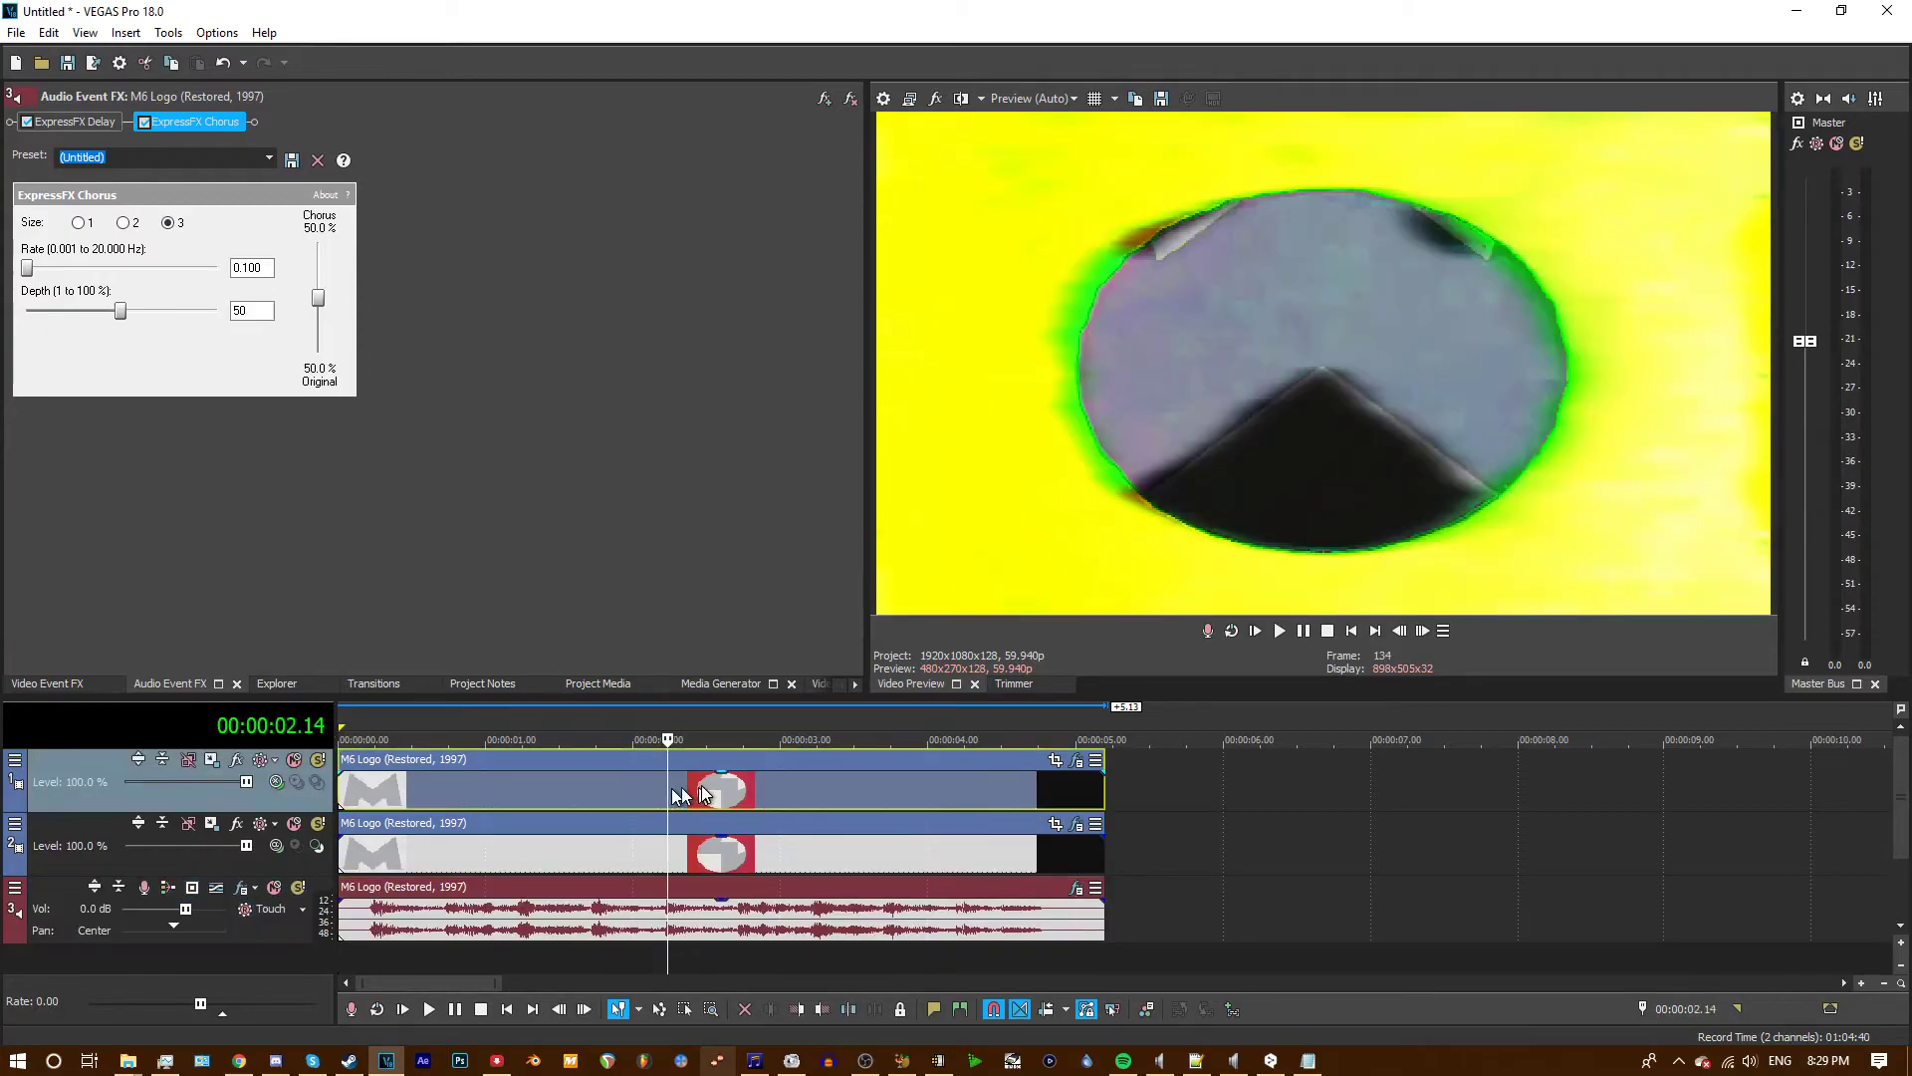
left_click_drag(722, 779, 708, 790)
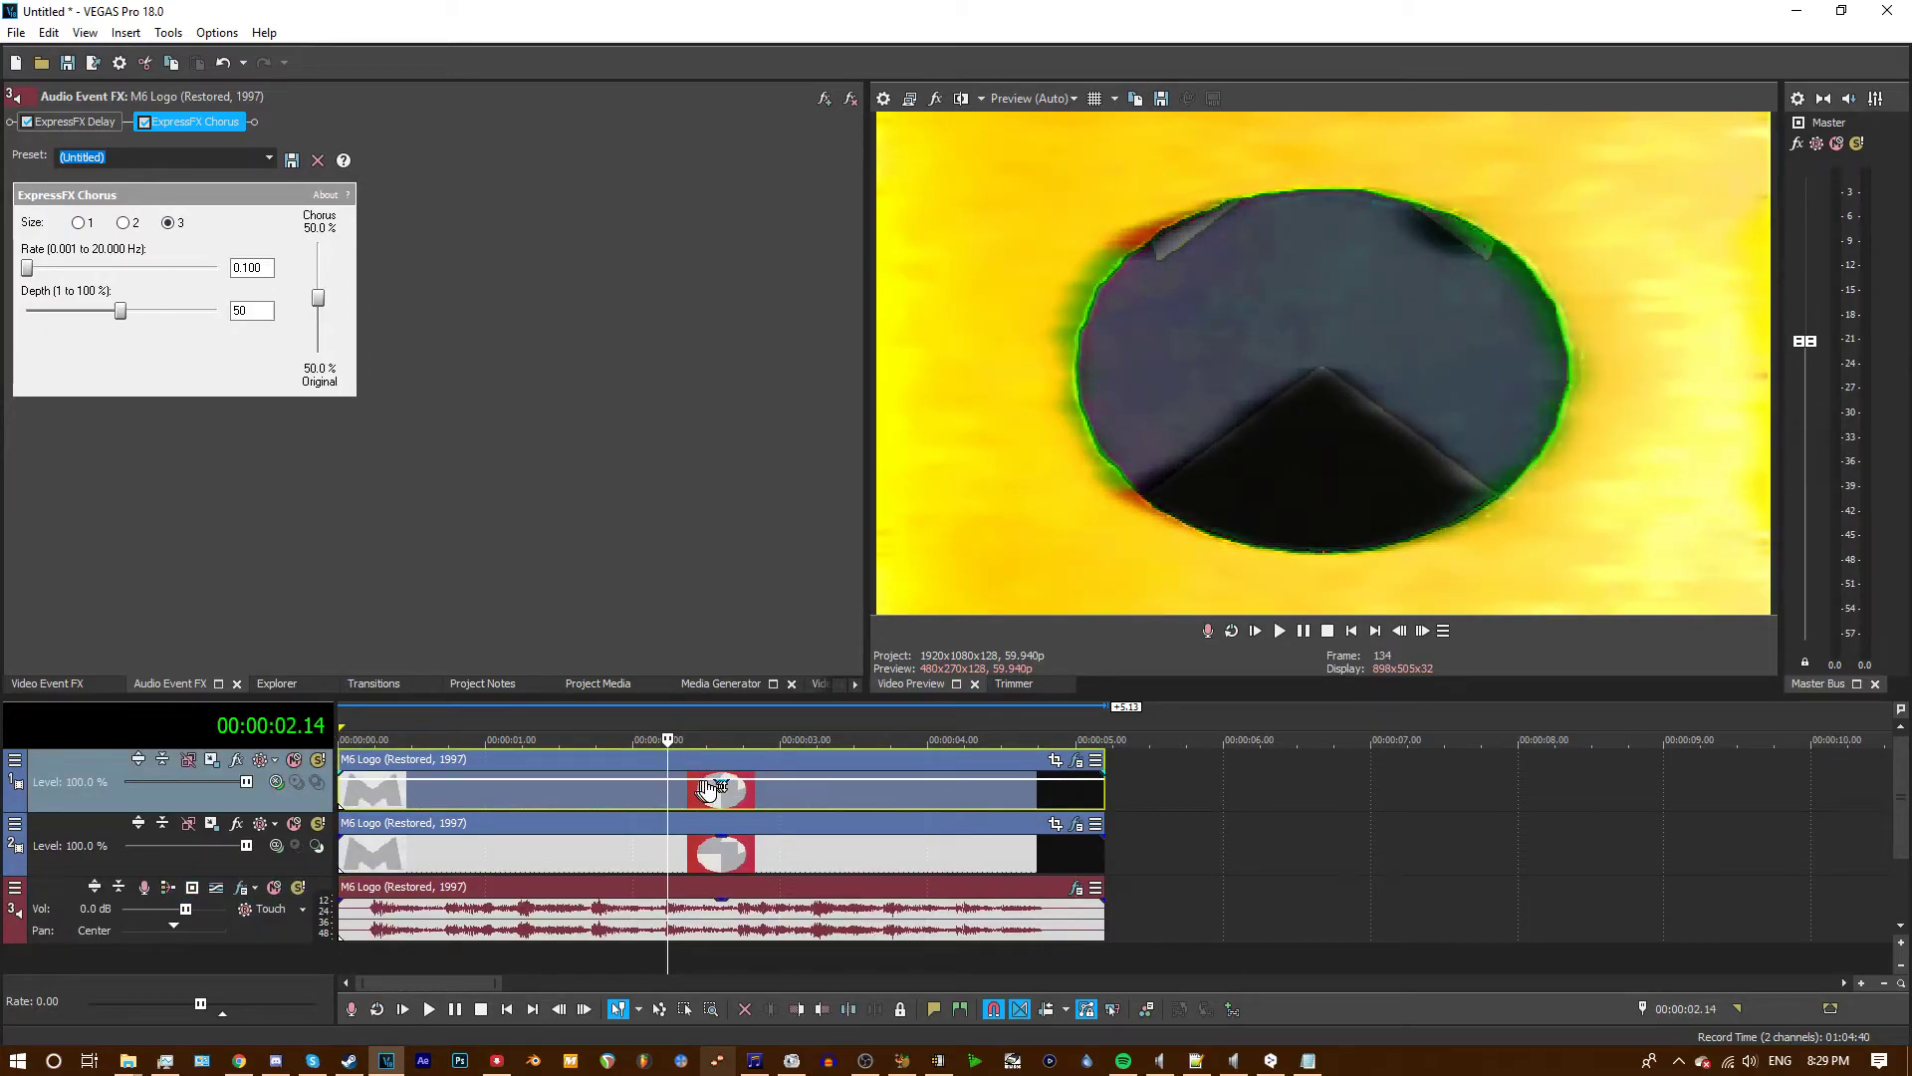
left_click(1351, 632)
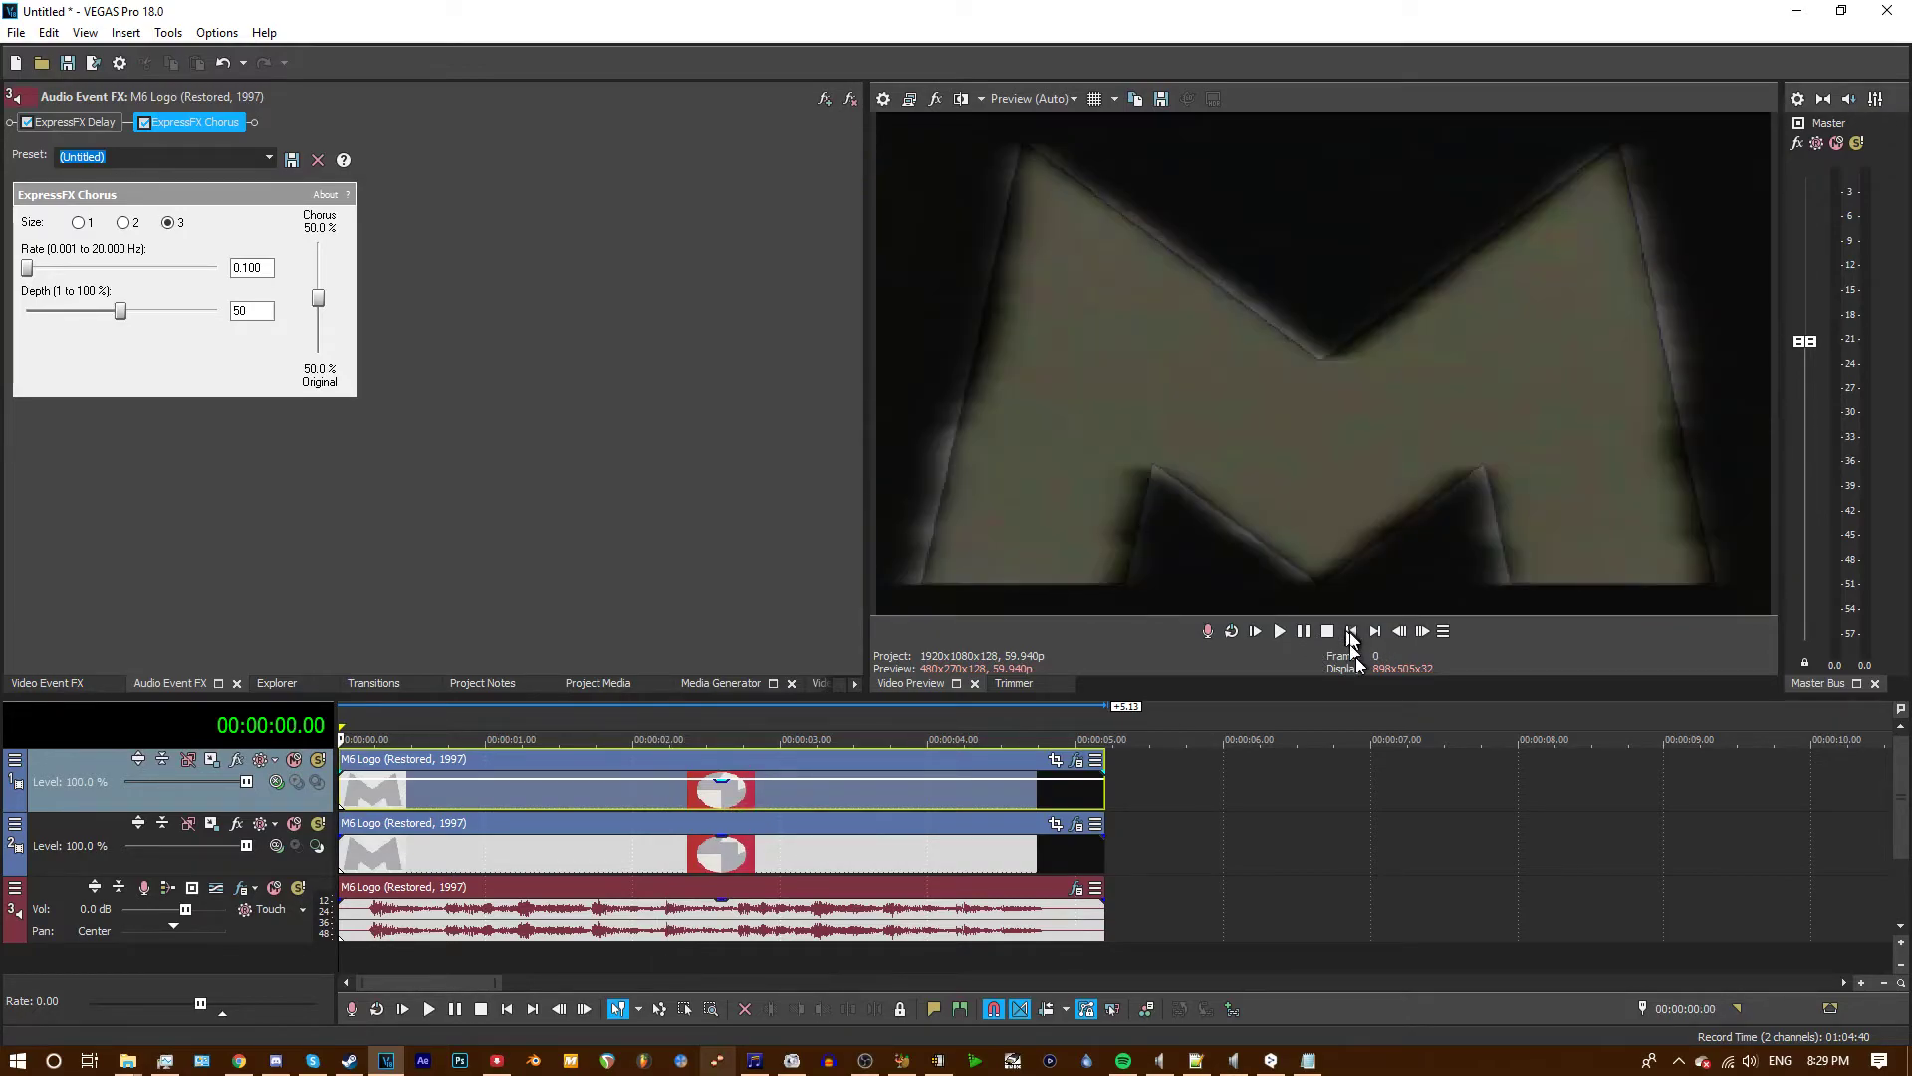
right_click(88, 928)
- Duplicate the audio track, creating a second M6 Logo audio copy on track 4
left_click(147, 539)
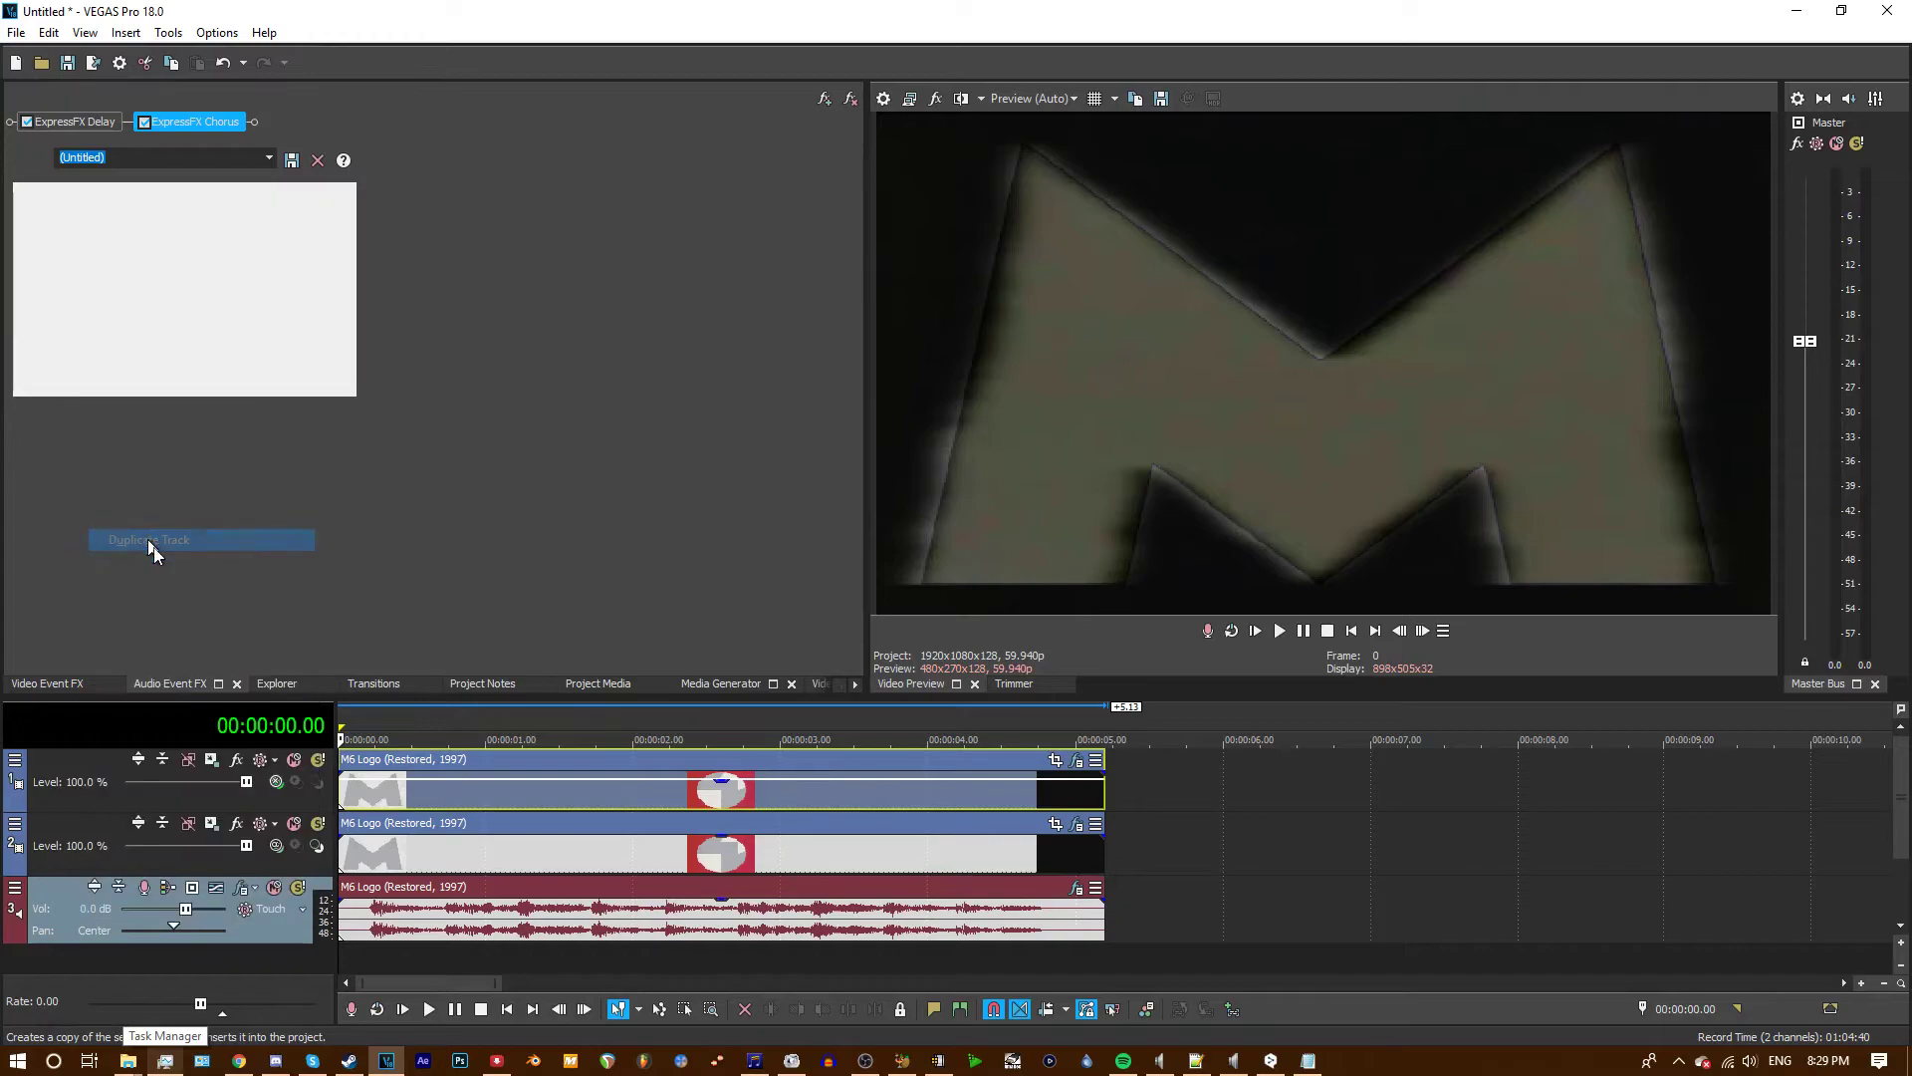
left_click(359, 921)
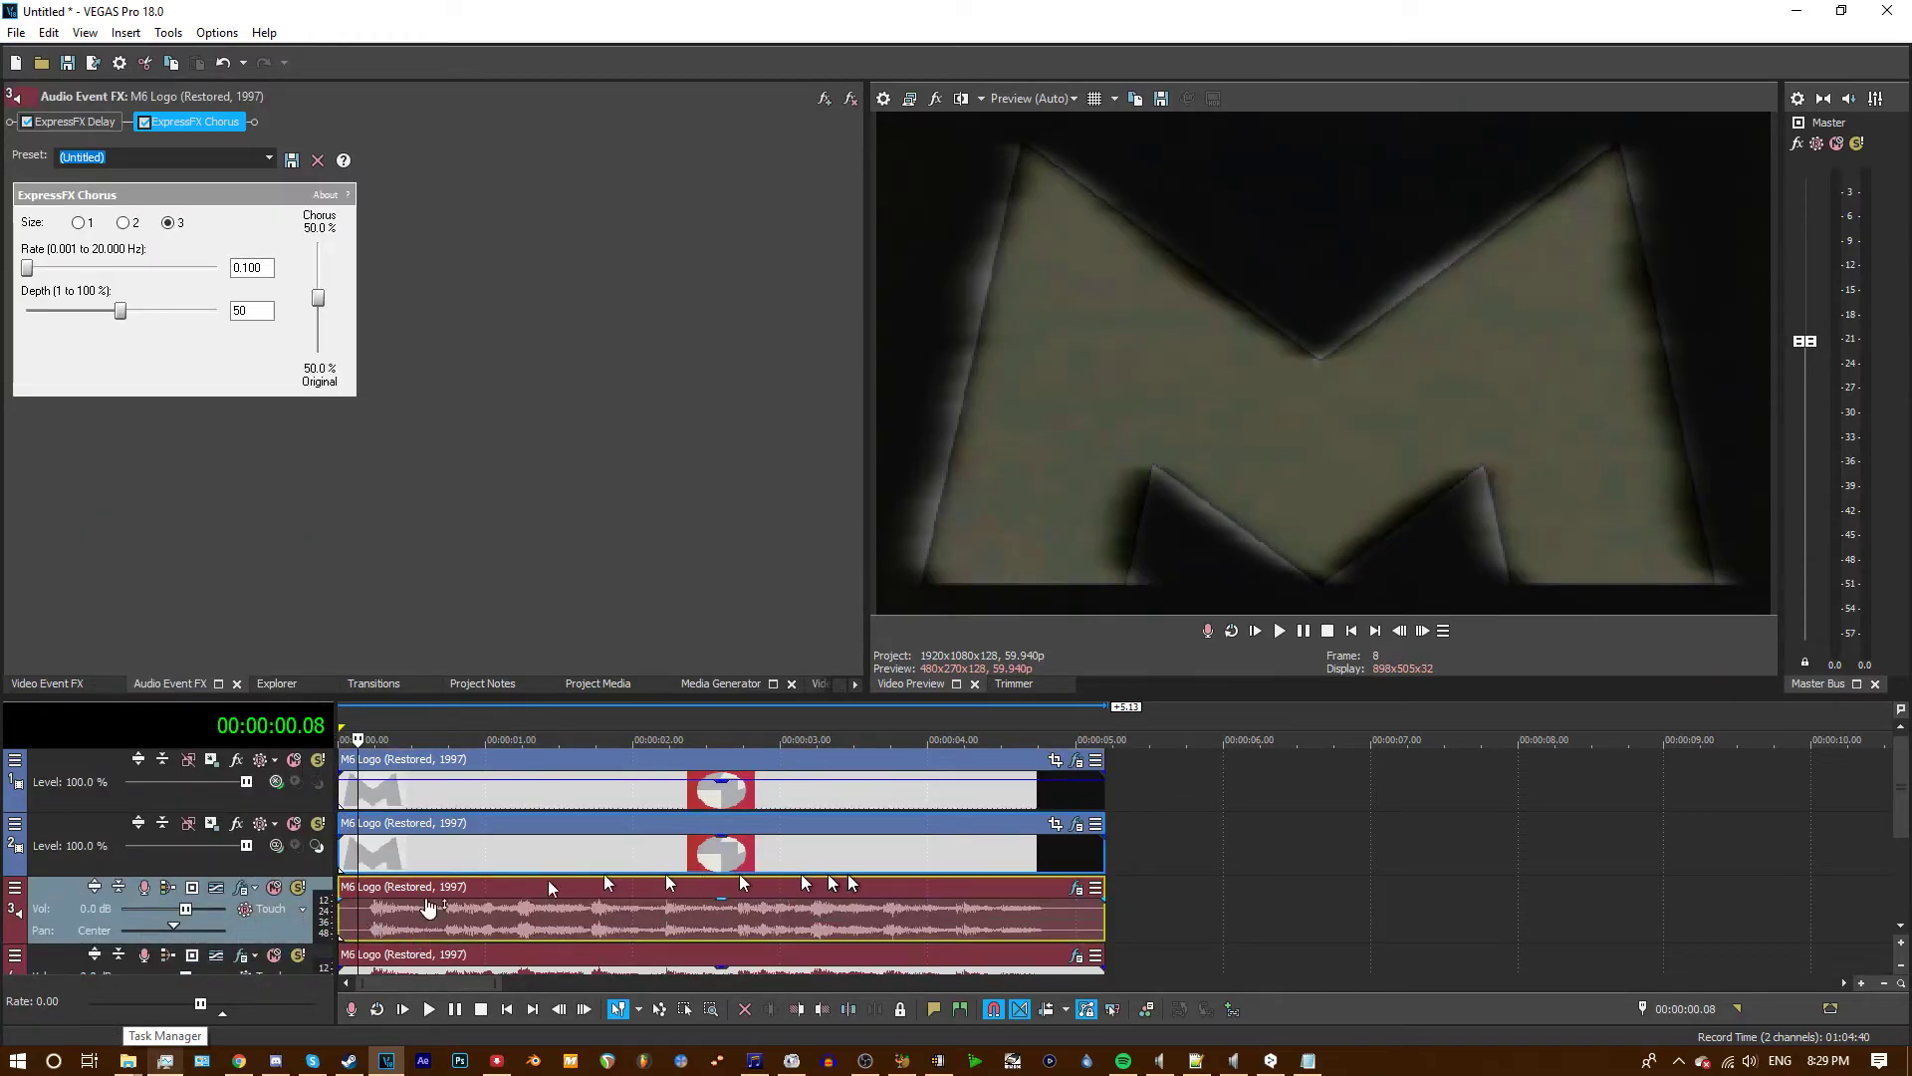
left_click(1901, 924)
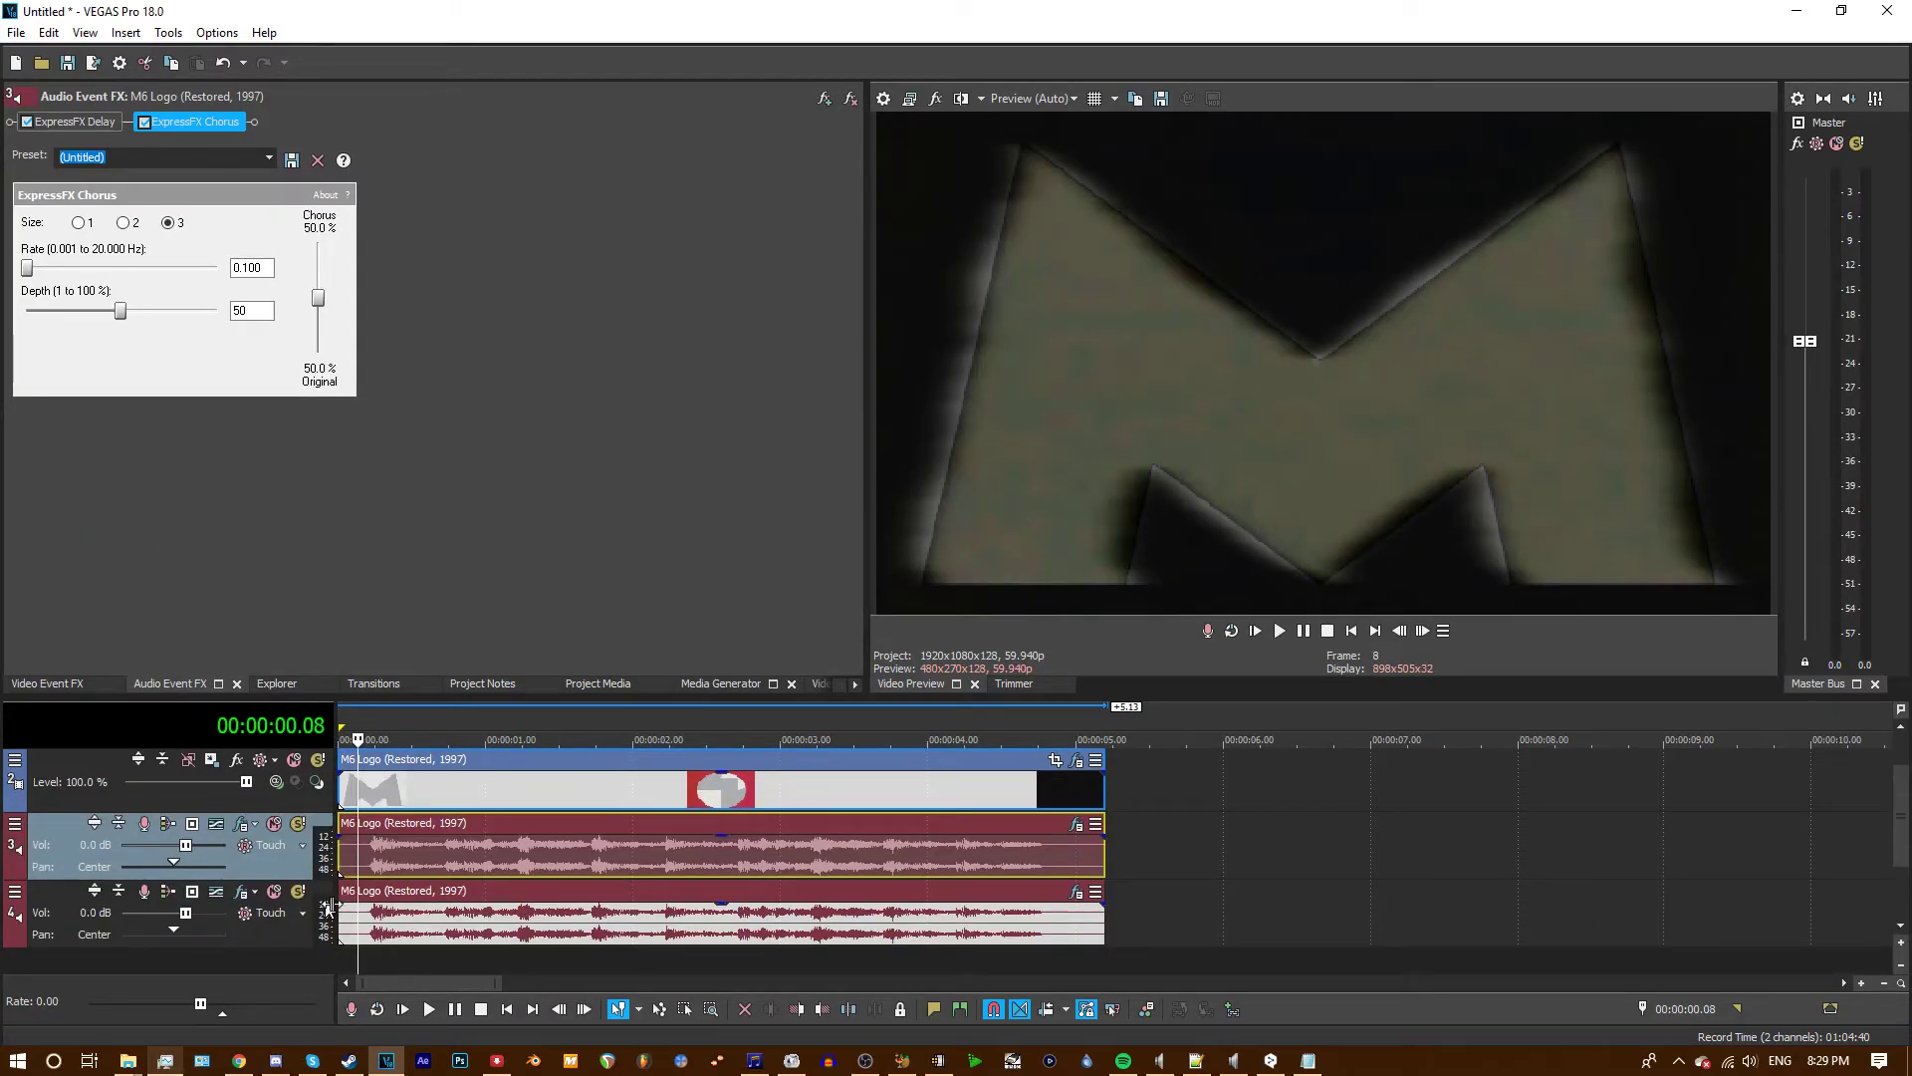
left_click(432, 912)
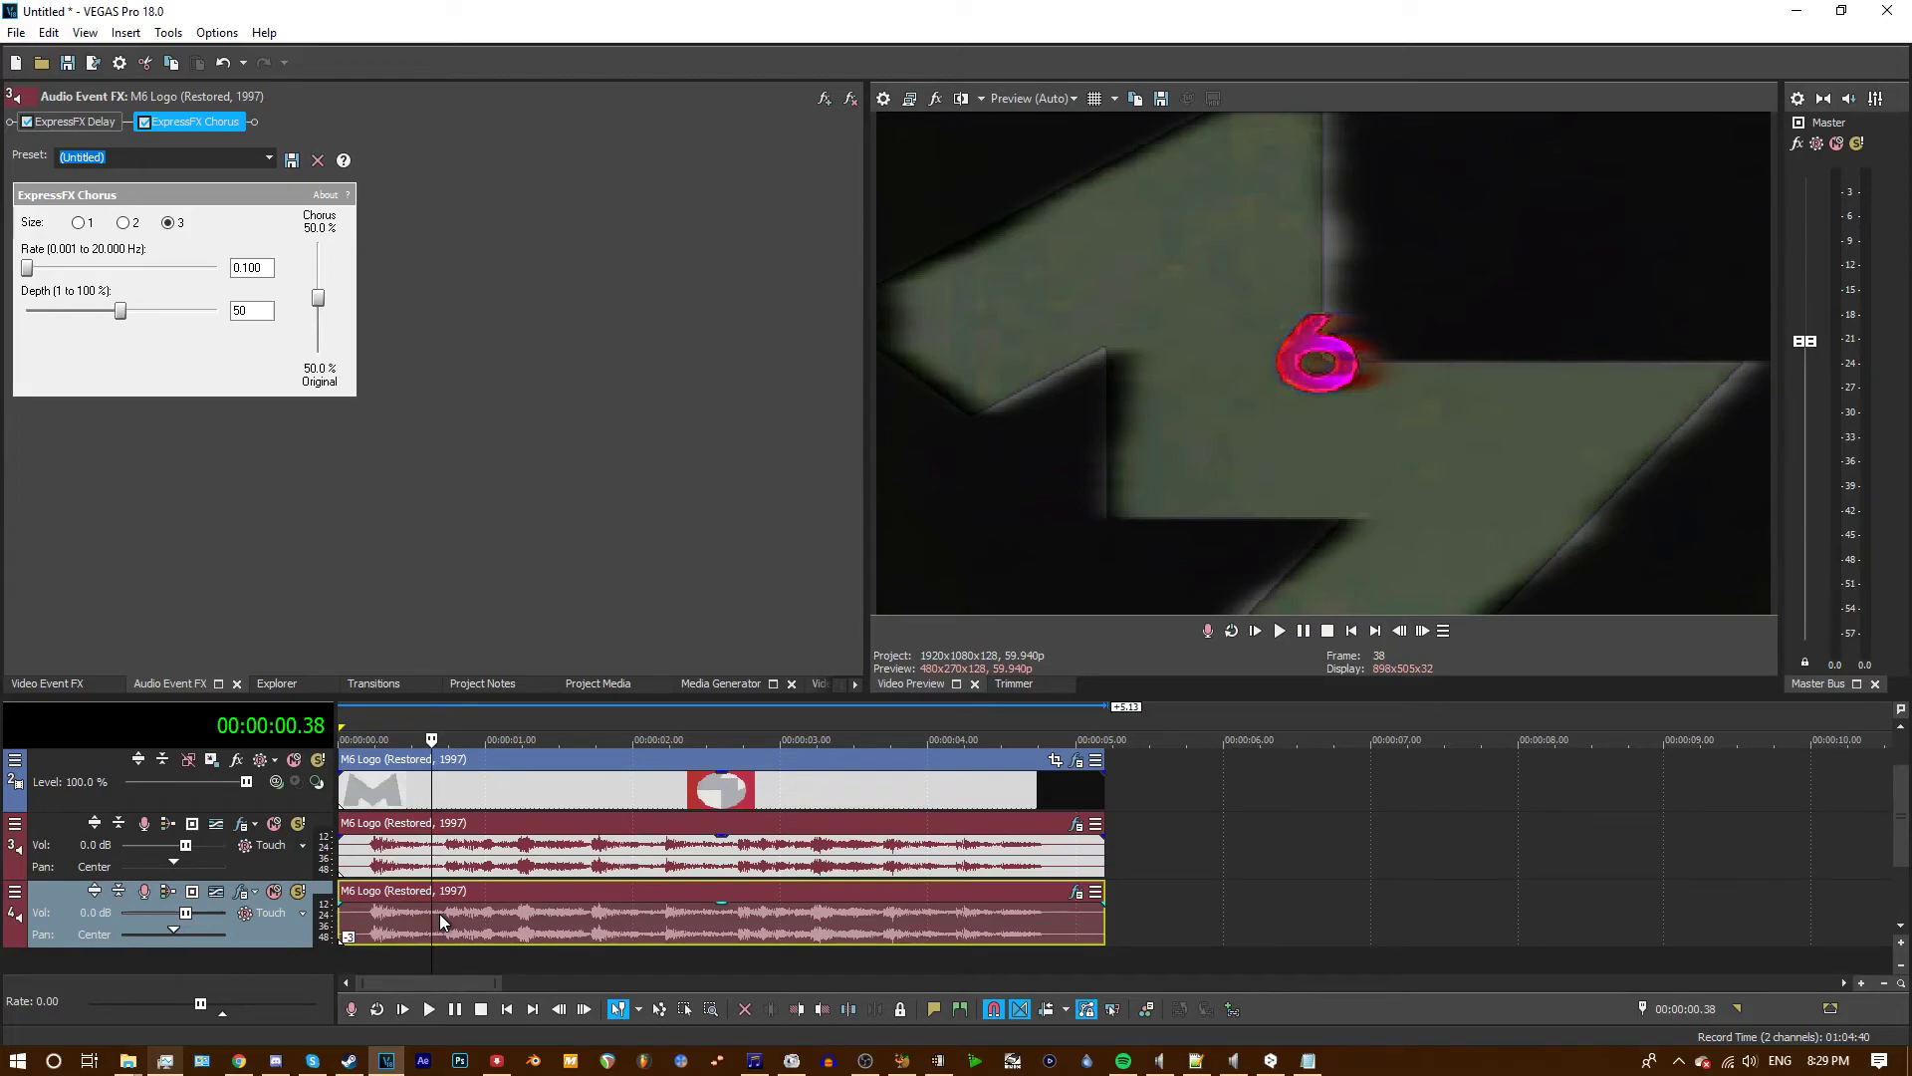
- Play the finished M6 logo effect from the beginning, then bring OBS Studio in front of VEGAS
left_click(1351, 630)
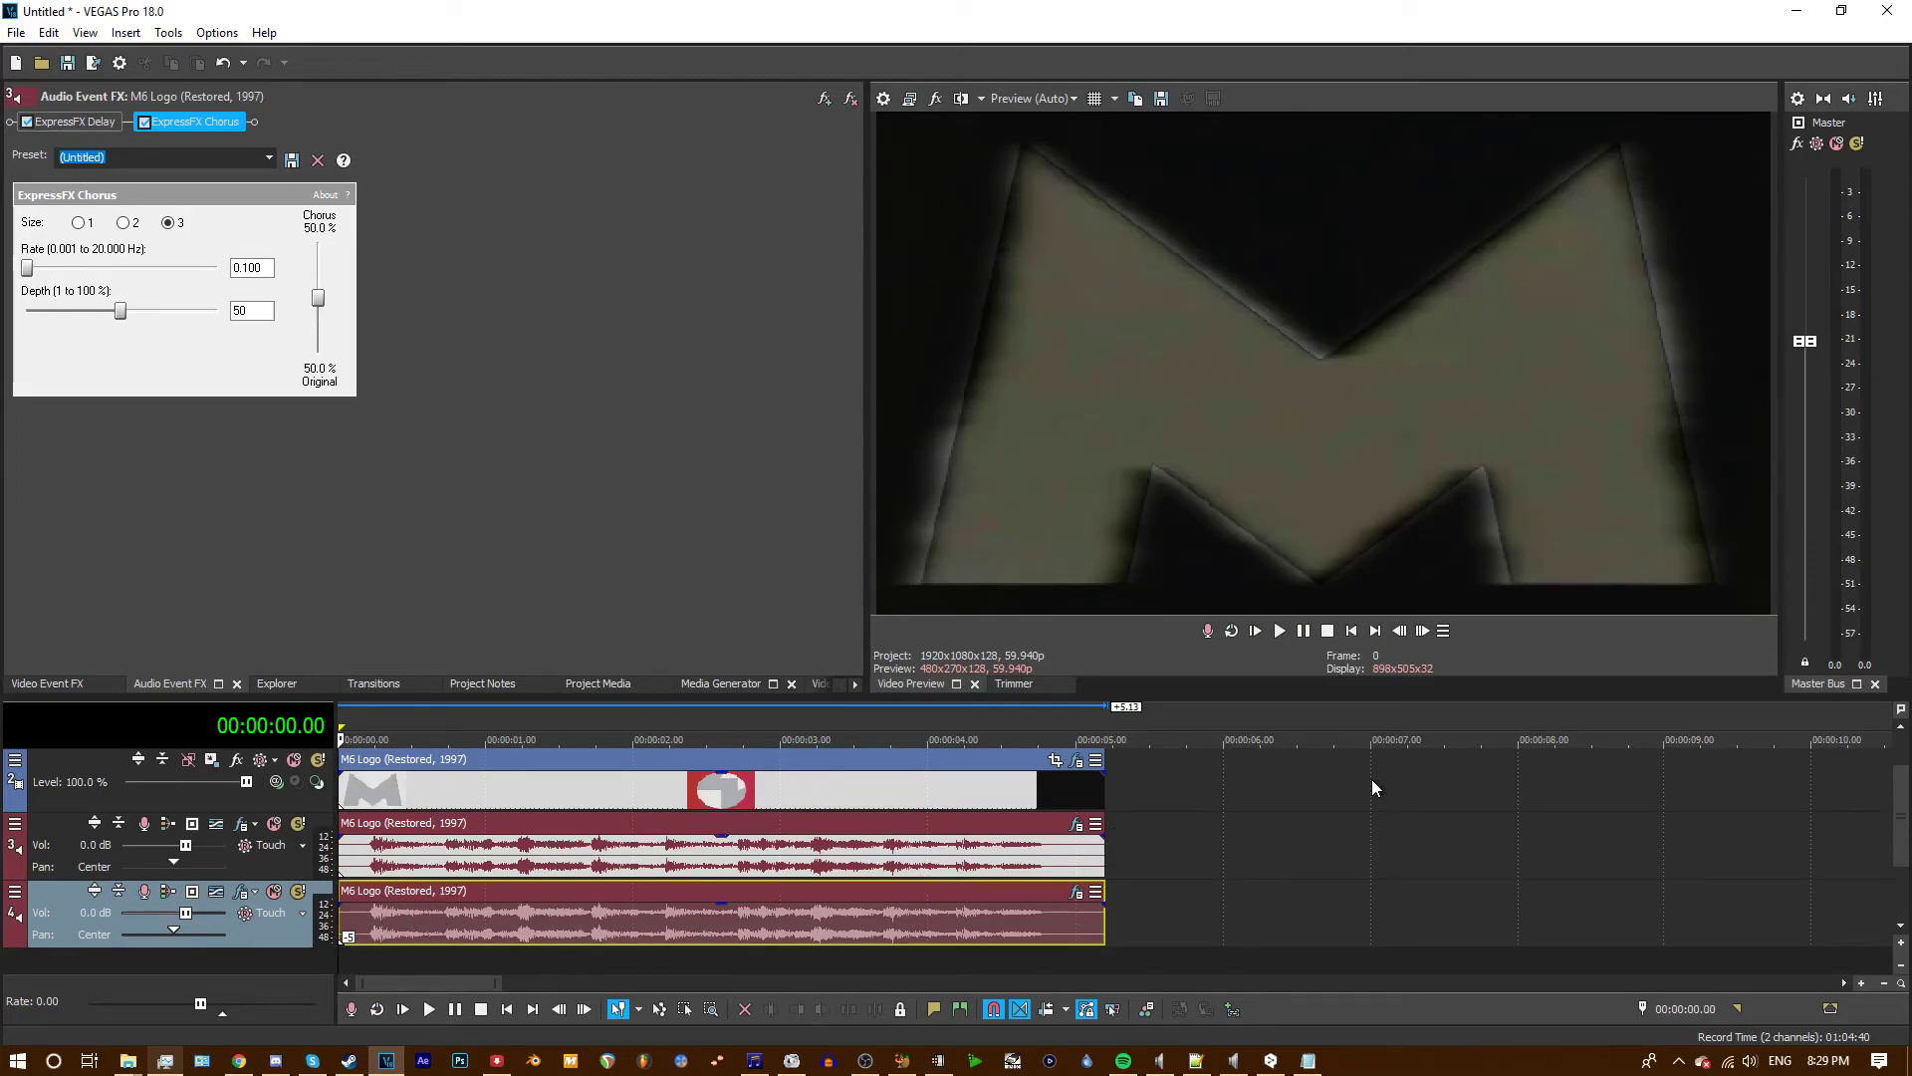
key("space")
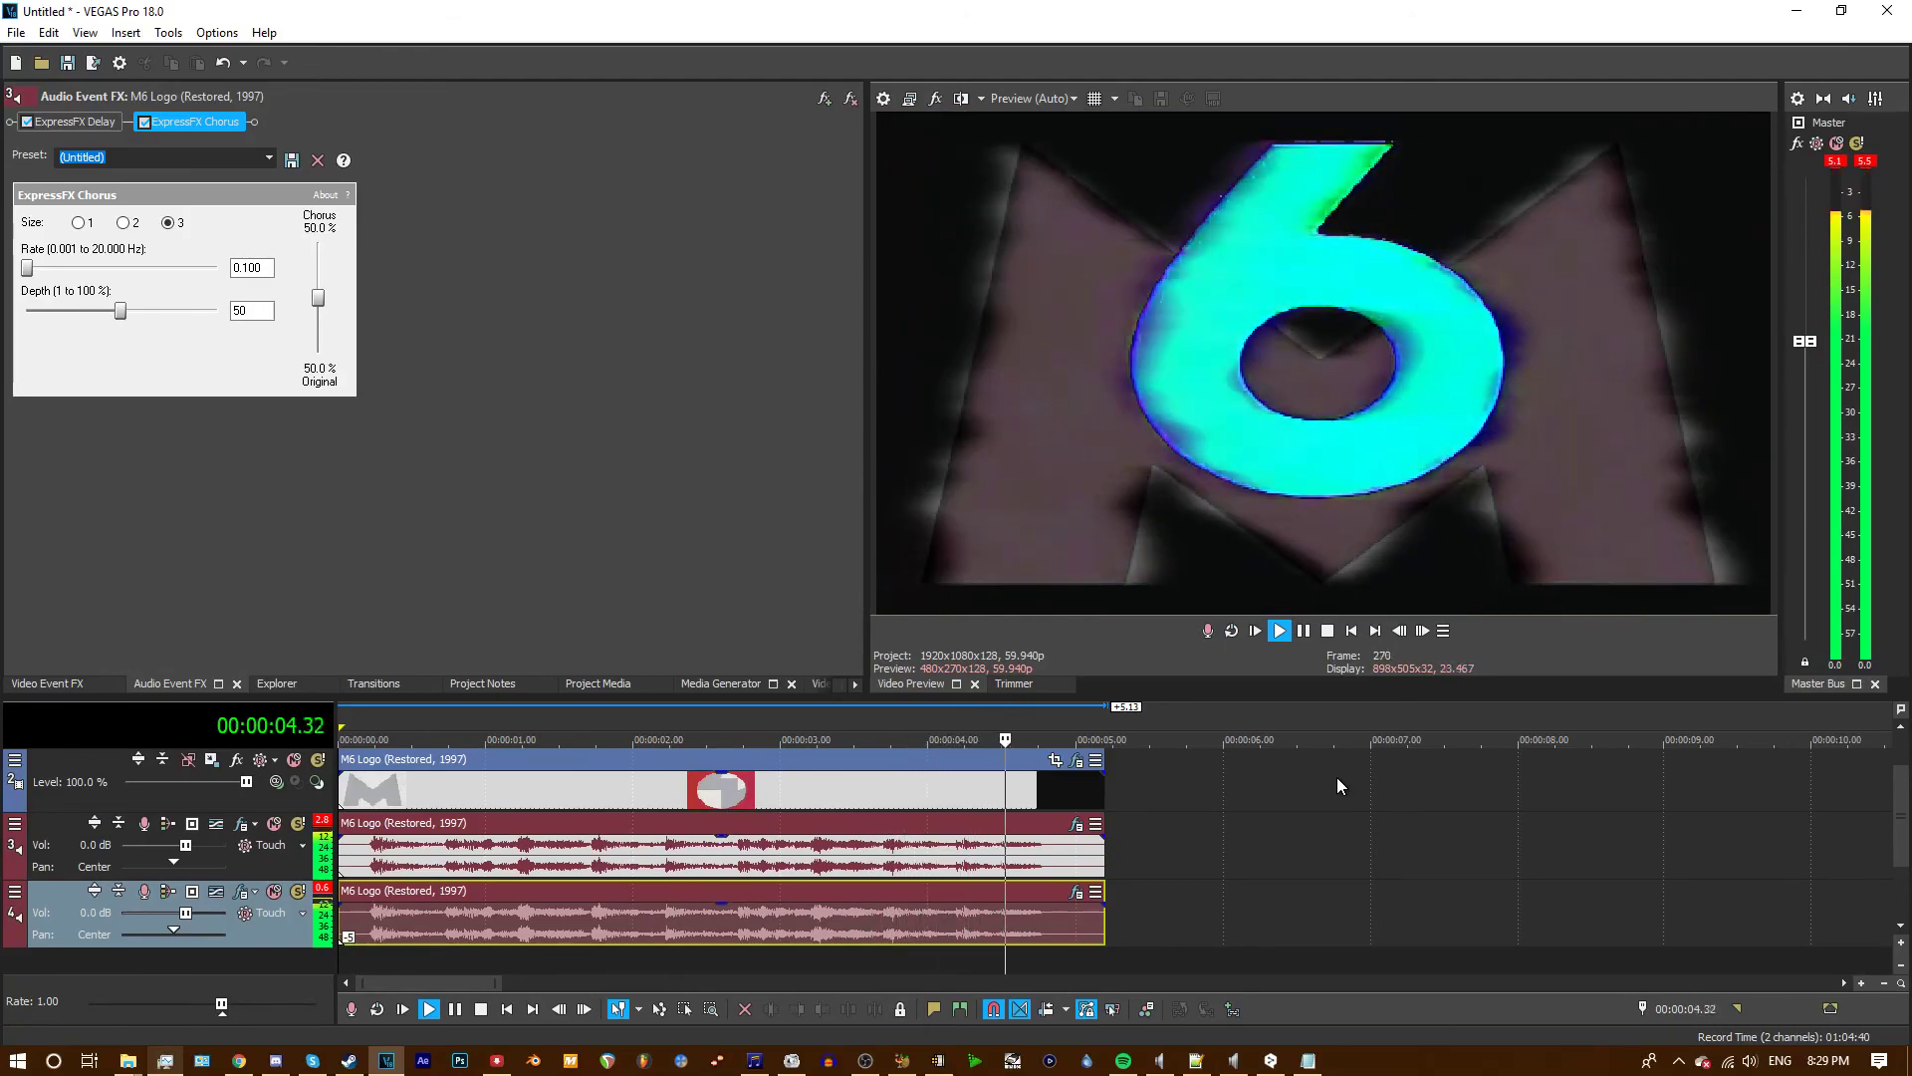
key("space")
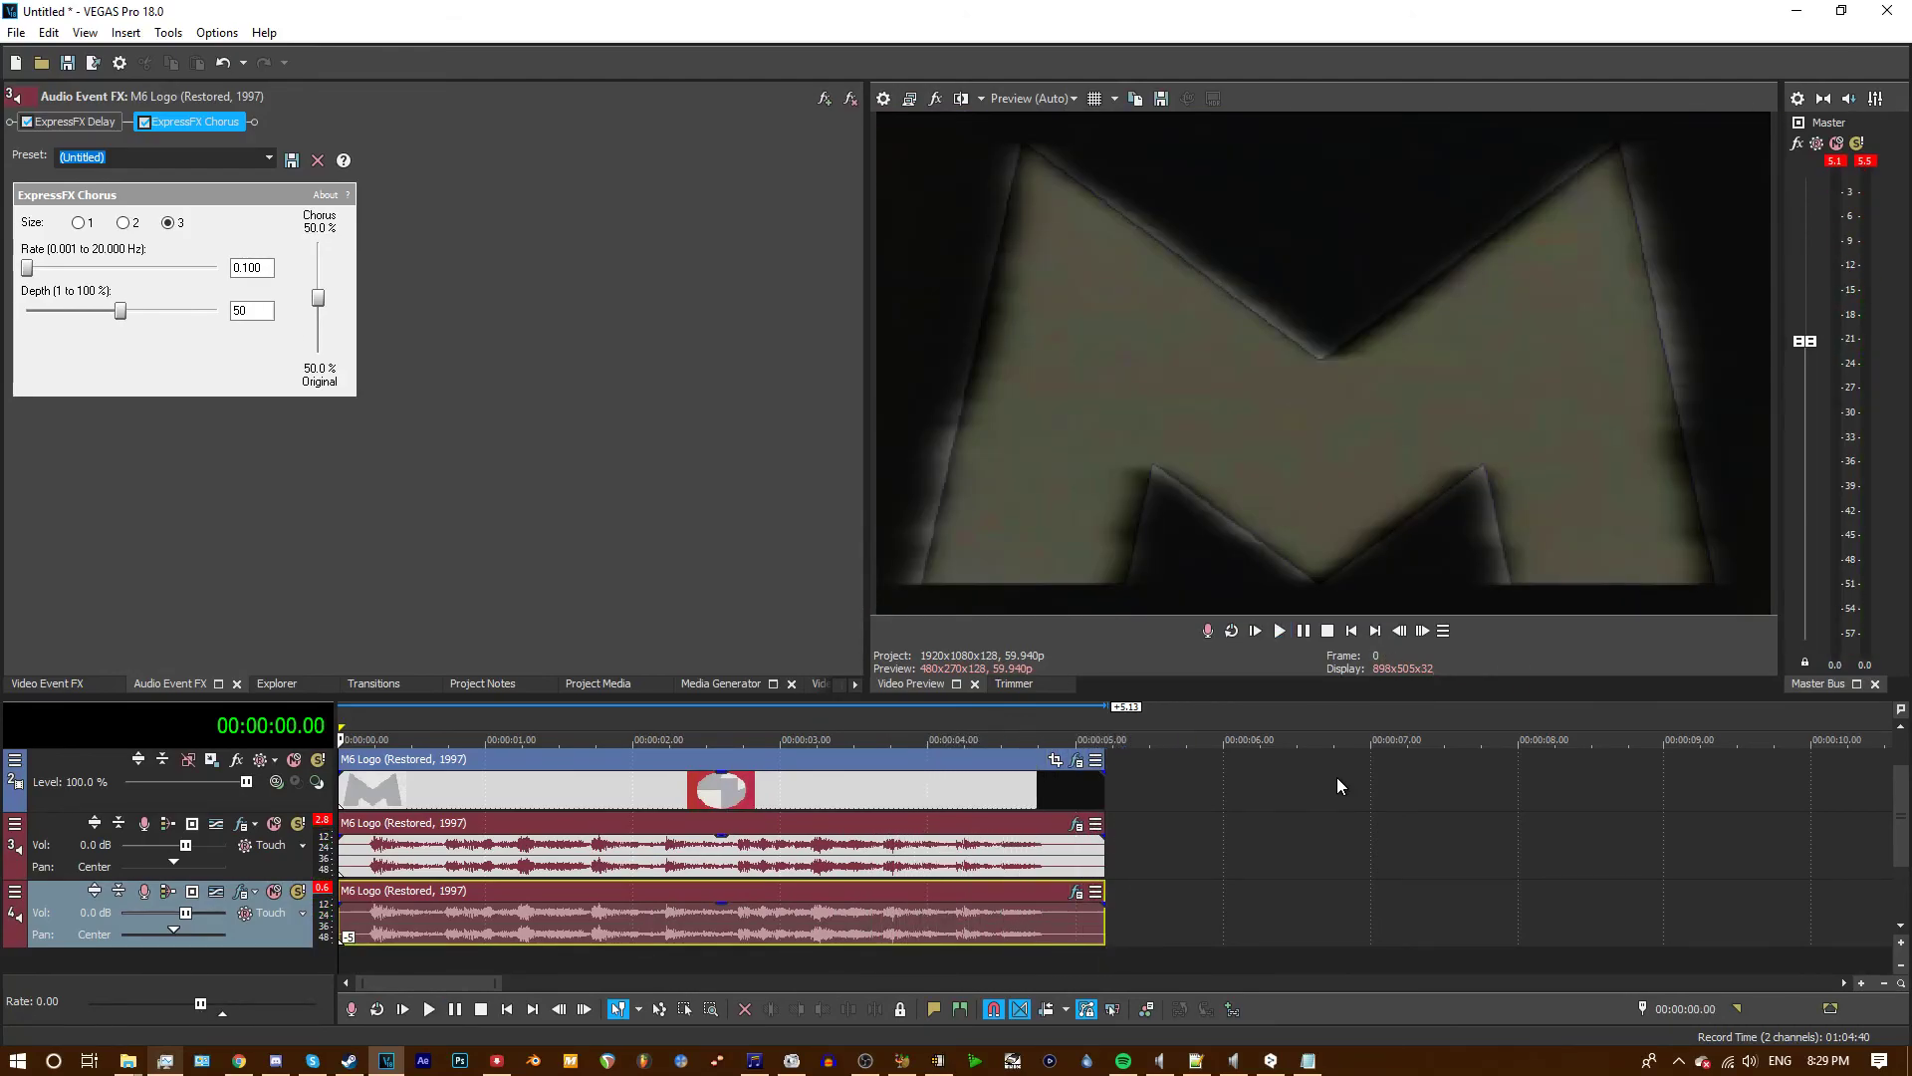
left_click(864, 1057)
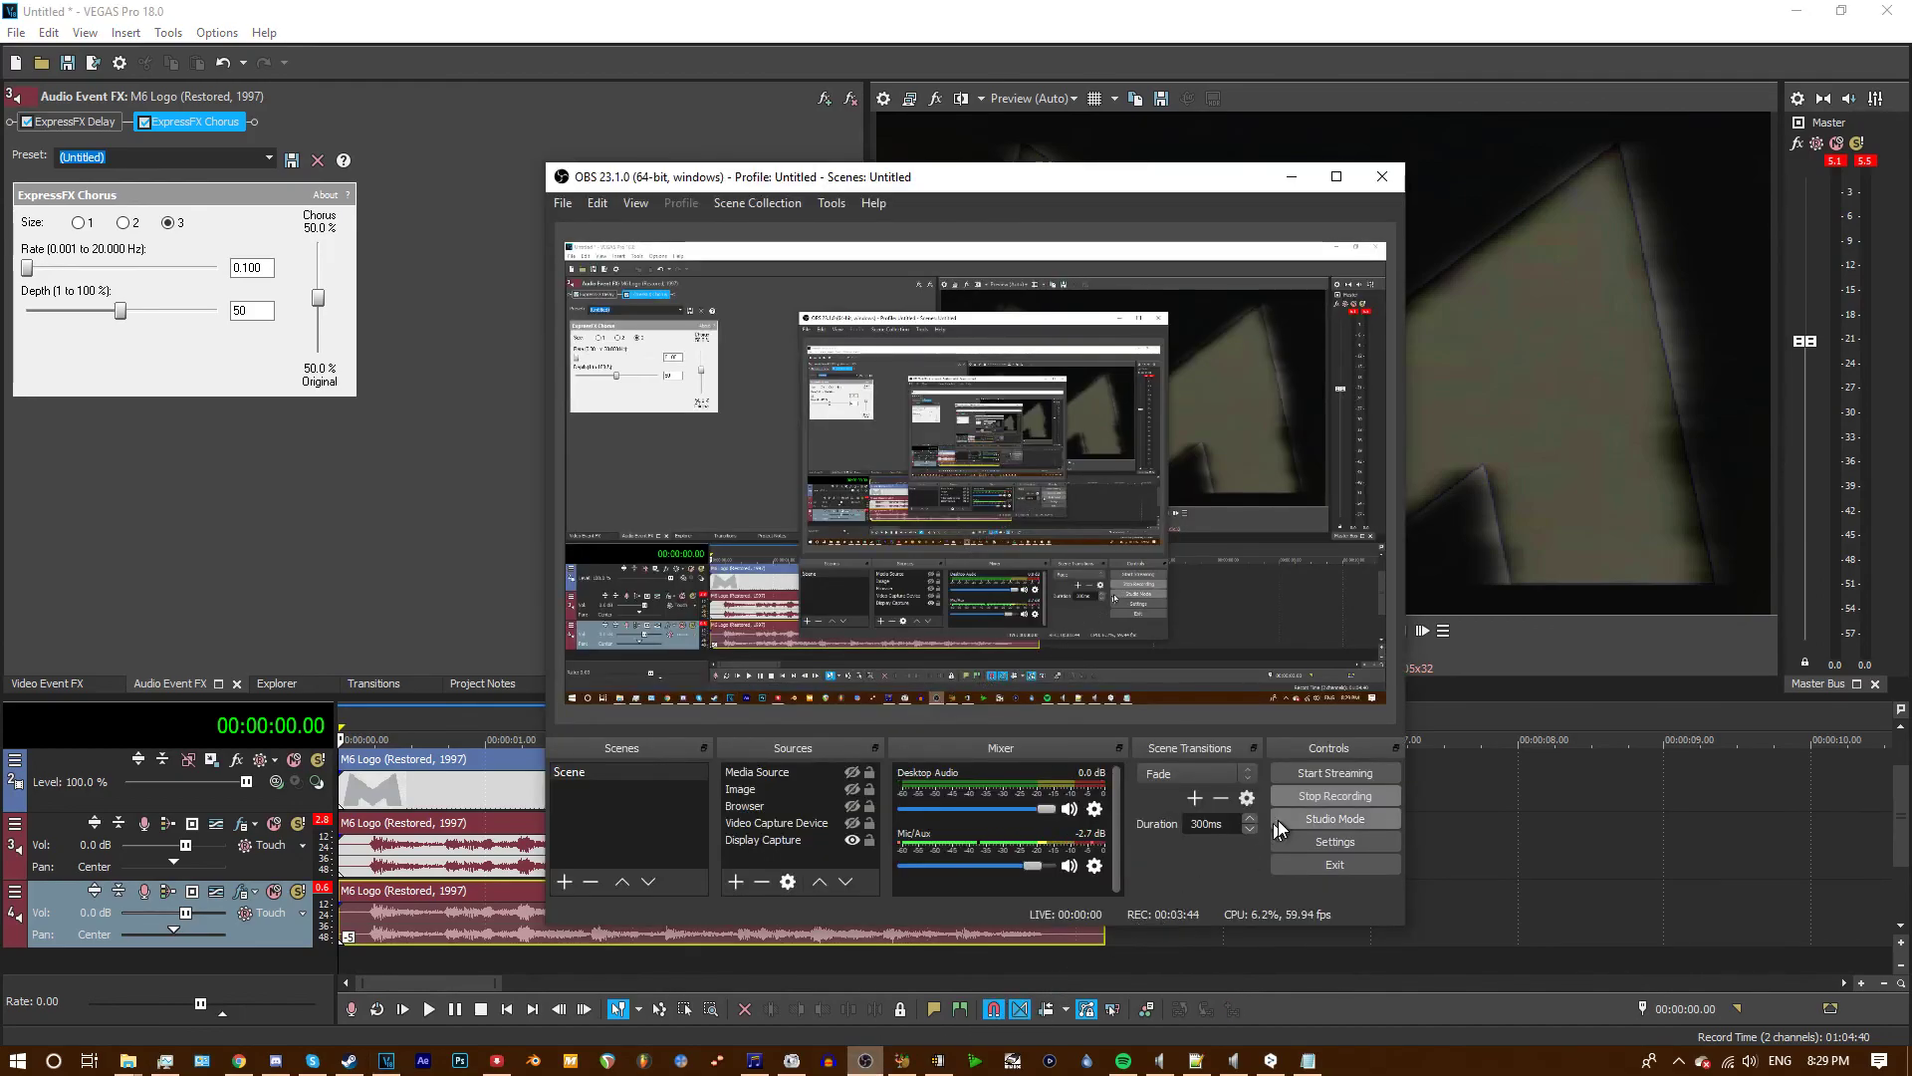